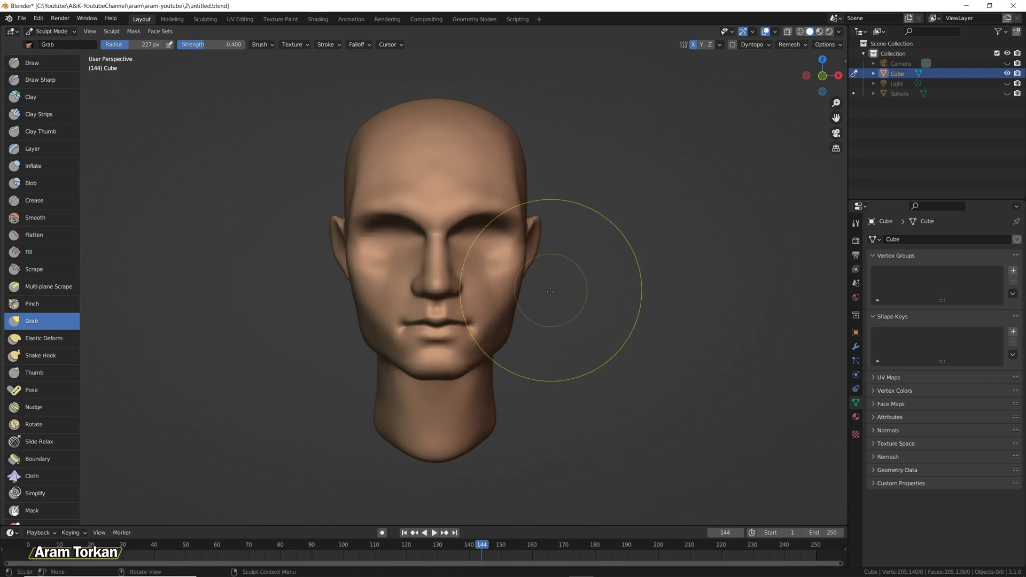
Fill out the hollow eye sockets of the head with symmetric Draw brush strokes at a lowered brush strength.
{"action": "left_click", "coordinate": [32, 63]}
{"action": "key", "text": "f"}
{"action": "left_click", "coordinate": [489, 296]}
{"action": "mouse_move", "coordinate": [471, 229]}
{"action": "left_mouse_down"}
{"action": "mouse_move", "coordinate": [493, 234]}
{"action": "mouse_move", "coordinate": [484, 247]}
{"action": "left_mouse_up"}
{"action": "scroll", "coordinate": [543, 292], "scroll_direction": "up", "scroll_amount": 1}
{"action": "left_click_drag", "start_coordinate": [205, 44], "coordinate": [193, 44]}
{"action": "mouse_move", "coordinate": [489, 238]}
{"action": "left_mouse_down"}
{"action": "mouse_move", "coordinate": [520, 235]}
{"action": "mouse_move", "coordinate": [494, 219]}
{"action": "mouse_move", "coordinate": [508, 211]}
{"action": "mouse_move", "coordinate": [528, 227]}
{"action": "mouse_move", "coordinate": [476, 224]}
{"action": "mouse_move", "coordinate": [484, 240]}
{"action": "mouse_move", "coordinate": [503, 240]}
{"action": "mouse_move", "coordinate": [484, 251]}
{"action": "mouse_move", "coordinate": [494, 256]}
{"action": "left_mouse_up"}
{"action": "key", "text": "KP_3"}
{"action": "key", "text": "KP_1"}
Build up the upper cheeks below the eyes with the Clay Strips brush and smooth the strokes toward the eye sockets.
{"action": "key", "text": "c"}
{"action": "mouse_move", "coordinate": [521, 250]}
{"action": "left_mouse_down"}
{"action": "mouse_move", "coordinate": [499, 260]}
{"action": "mouse_move", "coordinate": [513, 272]}
{"action": "left_mouse_up"}
{"action": "left_click_drag", "start_coordinate": [510, 272], "coordinate": [534, 257]}
{"action": "mouse_move", "coordinate": [521, 283]}
{"action": "left_mouse_down", "text": "shift"}
{"action": "mouse_move", "coordinate": [541, 255]}
{"action": "mouse_move", "coordinate": [495, 267]}
{"action": "mouse_move", "coordinate": [520, 259]}
{"action": "mouse_move", "coordinate": [518, 292]}
{"action": "left_mouse_up", "text": "shift"}
{"action": "mouse_move", "coordinate": [518, 291]}
{"action": "left_mouse_down", "text": "shift"}
{"action": "mouse_move", "coordinate": [518, 267]}
{"action": "mouse_move", "coordinate": [500, 281]}
{"action": "left_mouse_up", "text": "shift"}
{"action": "mouse_move", "coordinate": [479, 249]}
{"action": "left_mouse_down", "text": "shift"}
{"action": "mouse_move", "coordinate": [517, 212]}
{"action": "mouse_move", "coordinate": [530, 216]}
{"action": "mouse_move", "coordinate": [453, 213]}
{"action": "left_mouse_up", "text": "shift"}
{"action": "mouse_move", "coordinate": [508, 230]}
{"action": "left_mouse_down", "text": "shift"}
{"action": "mouse_move", "coordinate": [551, 235]}
{"action": "mouse_move", "coordinate": [520, 211]}
{"action": "mouse_move", "coordinate": [534, 211]}
{"action": "left_mouse_up", "text": "shift"}
{"action": "key", "text": "KP_3"}
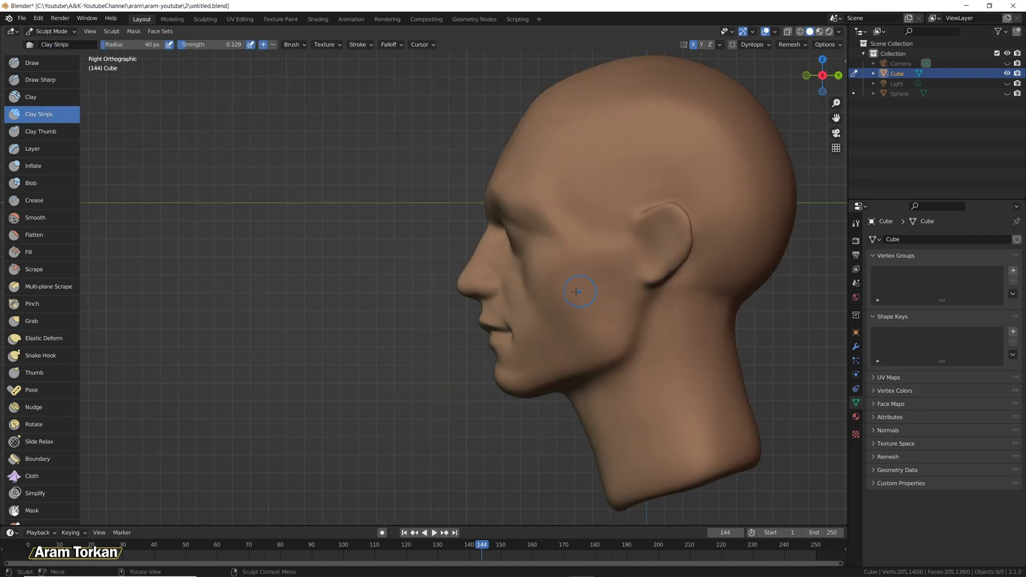
Refine the cheekbone under the eye with Clay Strips and smooth it, working from three-quarter views.
{"action": "middle_click_drag", "start_coordinate": [499, 330], "coordinate": [623, 234]}
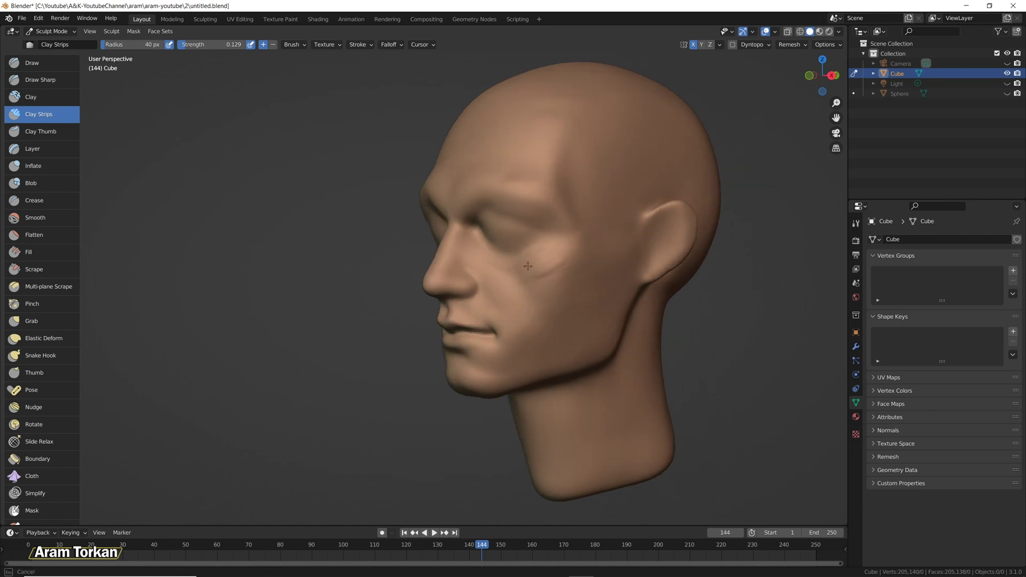
{"action": "middle_click_drag", "start_coordinate": [572, 266], "coordinate": [526, 274]}
{"action": "left_click_drag", "start_coordinate": [526, 273], "coordinate": [523, 273]}
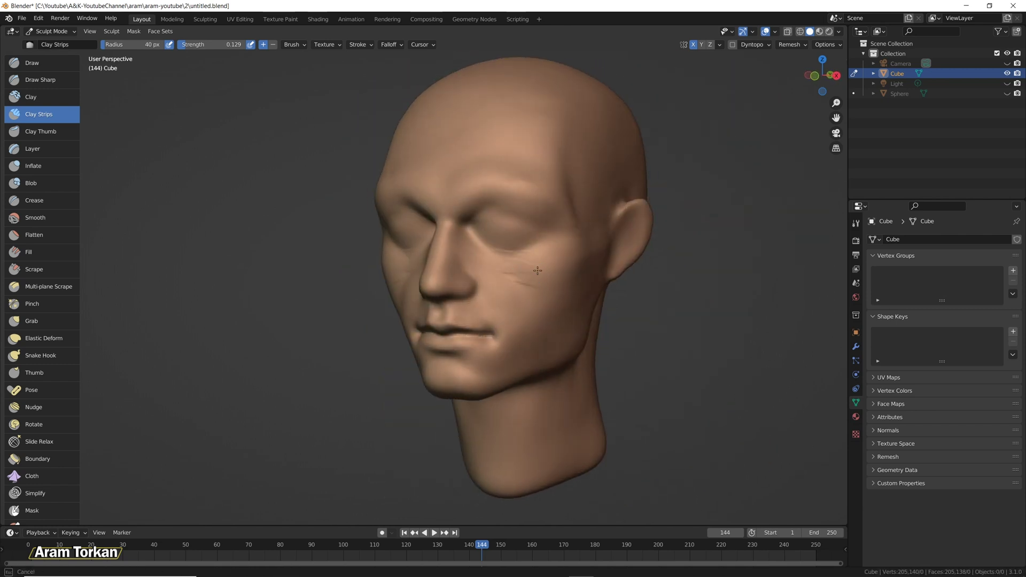
{"action": "mouse_move", "coordinate": [553, 273]}
{"action": "middle_mouse_down"}
{"action": "mouse_move", "coordinate": [524, 339]}
{"action": "mouse_move", "coordinate": [559, 270]}
{"action": "middle_mouse_up"}
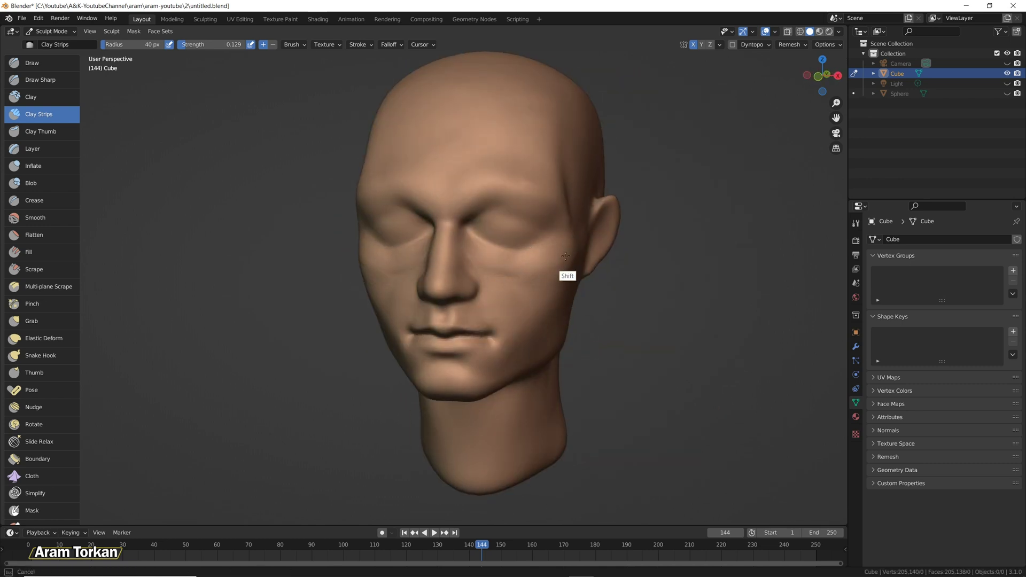
{"action": "mouse_move", "coordinate": [596, 306]}
{"action": "middle_mouse_down"}
{"action": "mouse_move", "coordinate": [459, 254]}
{"action": "mouse_move", "coordinate": [689, 279]}
{"action": "mouse_move", "coordinate": [541, 272]}
{"action": "mouse_move", "coordinate": [653, 355]}
{"action": "mouse_move", "coordinate": [564, 287]}
{"action": "mouse_move", "coordinate": [562, 321]}
{"action": "mouse_move", "coordinate": [550, 327]}
{"action": "mouse_move", "coordinate": [586, 360]}
{"action": "mouse_move", "coordinate": [635, 343]}
{"action": "mouse_move", "coordinate": [637, 364]}
{"action": "mouse_move", "coordinate": [615, 357]}
{"action": "middle_mouse_up"}
{"action": "key", "text": "g"}
In Object Mode, add a UV sphere in front view with a level 2 Subdivision modifier and smooth shading.
{"action": "key", "text": "grave"}
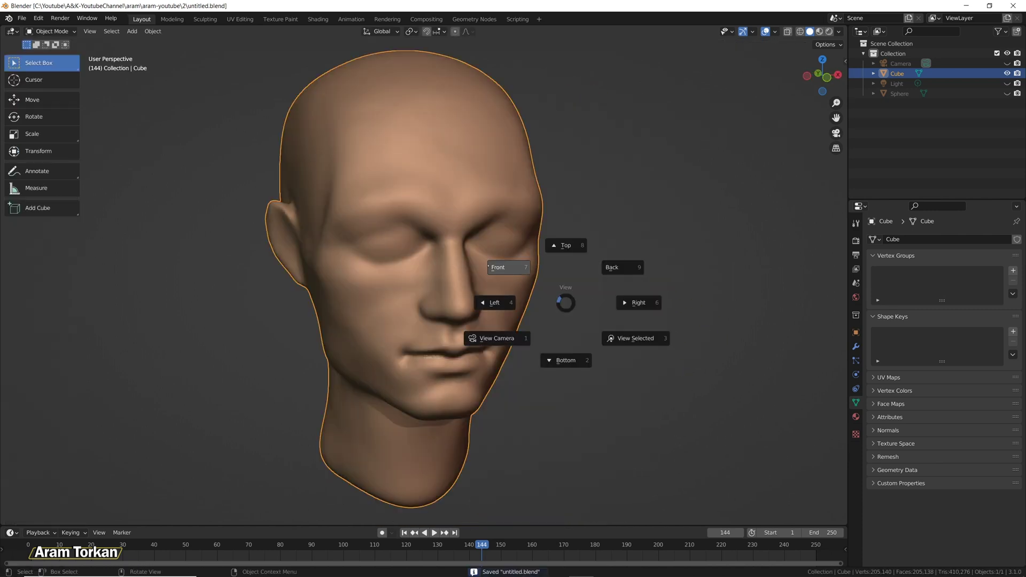
{"action": "left_click", "coordinate": [488, 266]}
{"action": "key", "text": "shift+a"}
{"action": "left_click", "coordinate": [631, 359]}
{"action": "key", "text": "ctrl+2"}
{"action": "right_click", "coordinate": [425, 215]}
{"action": "left_click", "coordinate": [424, 215]}
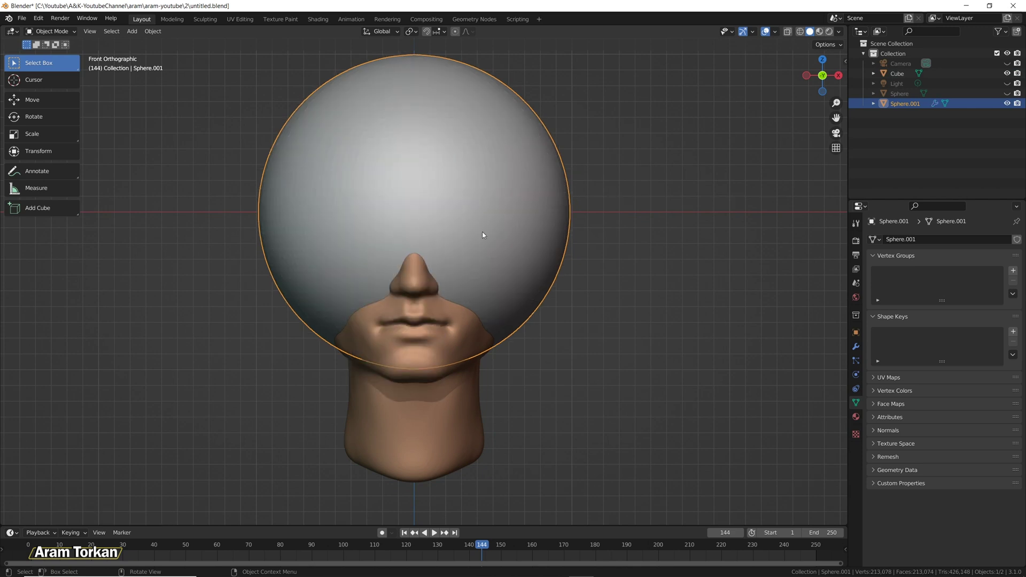
Assign the existing Material.001 to the new sphere.
{"action": "left_click", "coordinate": [856, 347]}
{"action": "left_click", "coordinate": [856, 417]}
{"action": "left_click", "coordinate": [909, 281]}
{"action": "left_click", "coordinate": [874, 281]}
{"action": "left_click", "coordinate": [880, 309]}
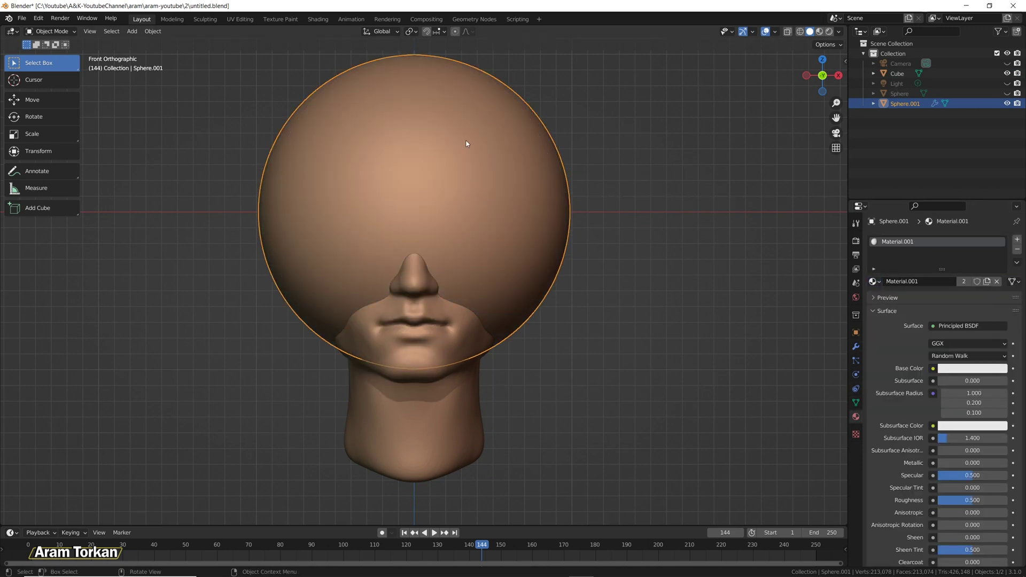
Scale the sphere down to eyeball size and place it over one eye socket in front view.
{"action": "left_click", "coordinate": [855, 223]}
{"action": "key", "text": "s"}
{"action": "left_click", "coordinate": [450, 223]}
{"action": "key", "text": "g"}
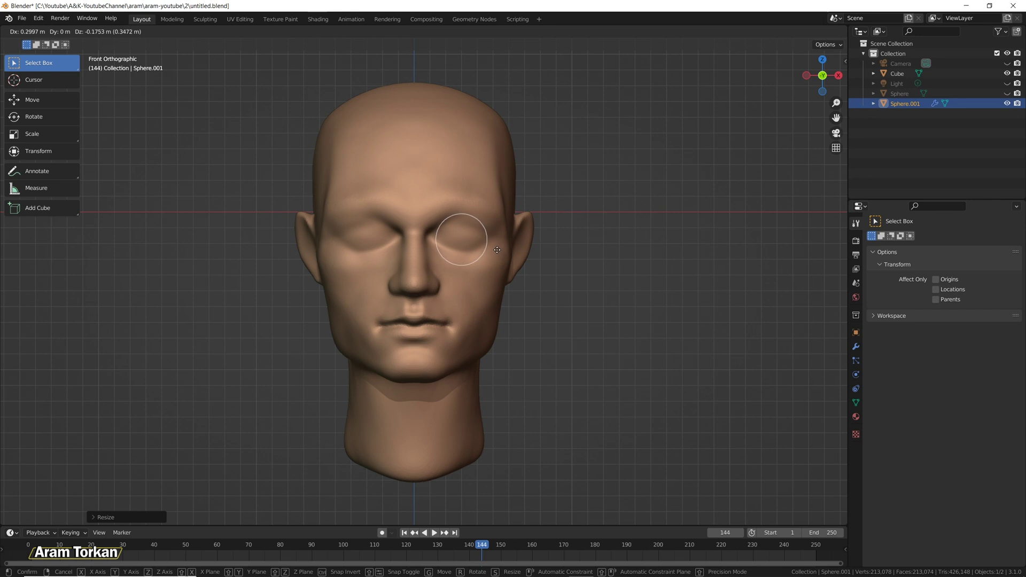
{"action": "left_click", "coordinate": [487, 247]}
In right side view, move the eyeball about 0.62 m forward into the eye socket and fine-tune its position.
{"action": "key", "text": "grave"}
{"action": "left_click", "coordinate": [644, 215]}
{"action": "key", "text": "g"}
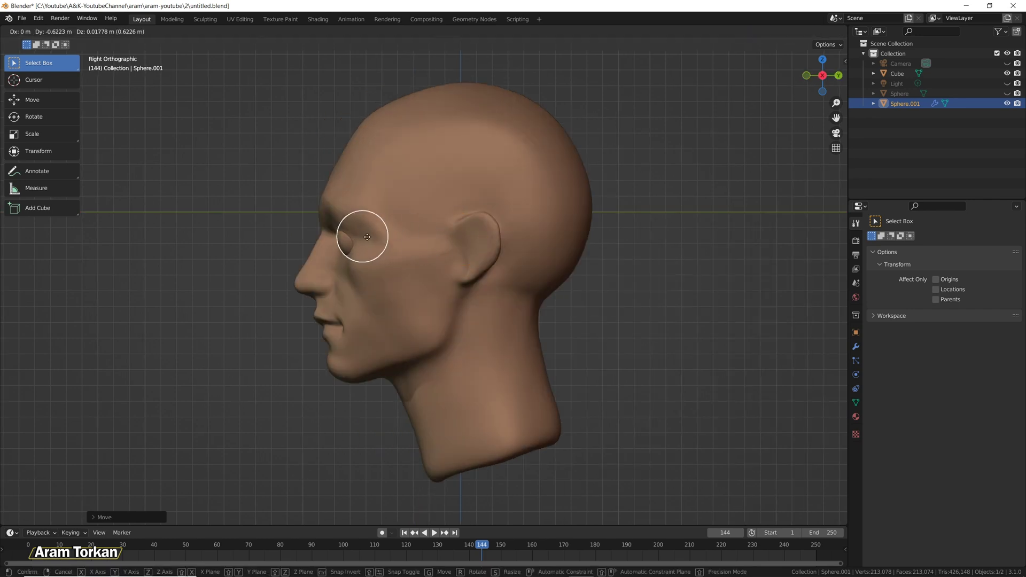
{"action": "left_click", "coordinate": [367, 236]}
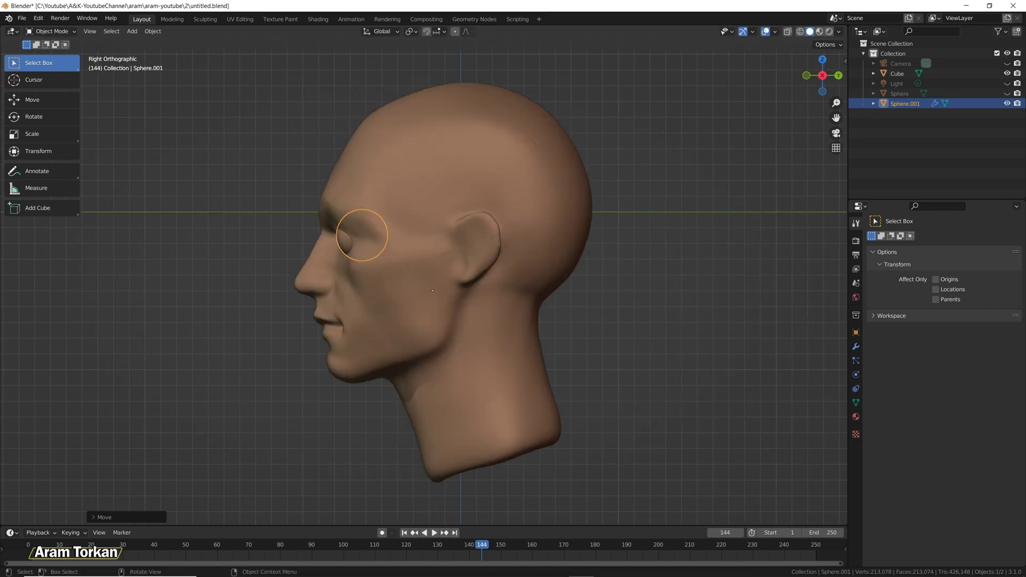
{"action": "key", "text": "g"}
{"action": "left_click", "coordinate": [363, 239]}
Add an X-axis Mirror modifier to the eyeball with Cube as mirror object and place it above the Subdivision modifier.
{"action": "key", "text": "KP_1"}
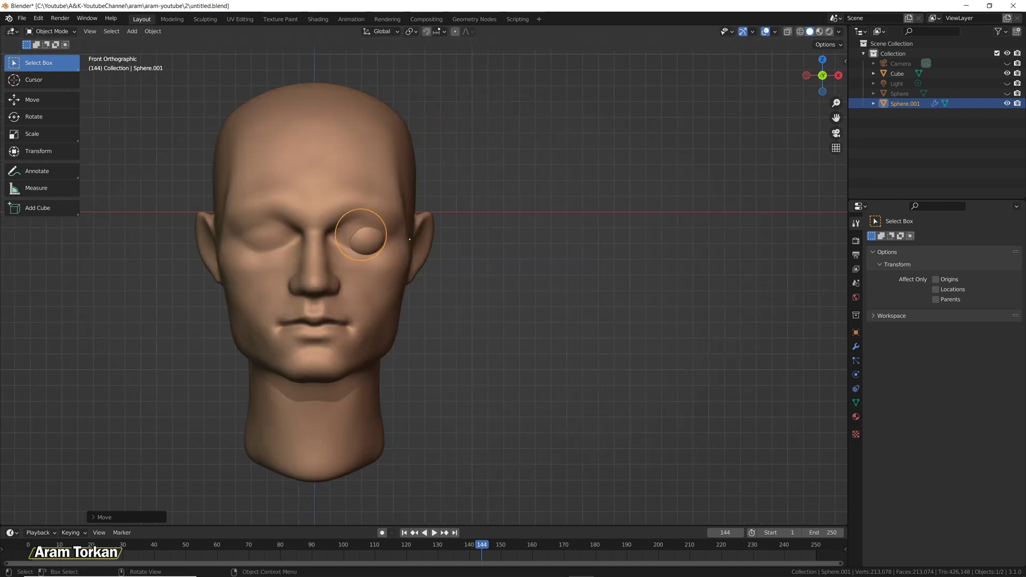
{"action": "left_click", "coordinate": [856, 347]}
{"action": "left_click", "coordinate": [887, 239]}
{"action": "left_click", "coordinate": [817, 366]}
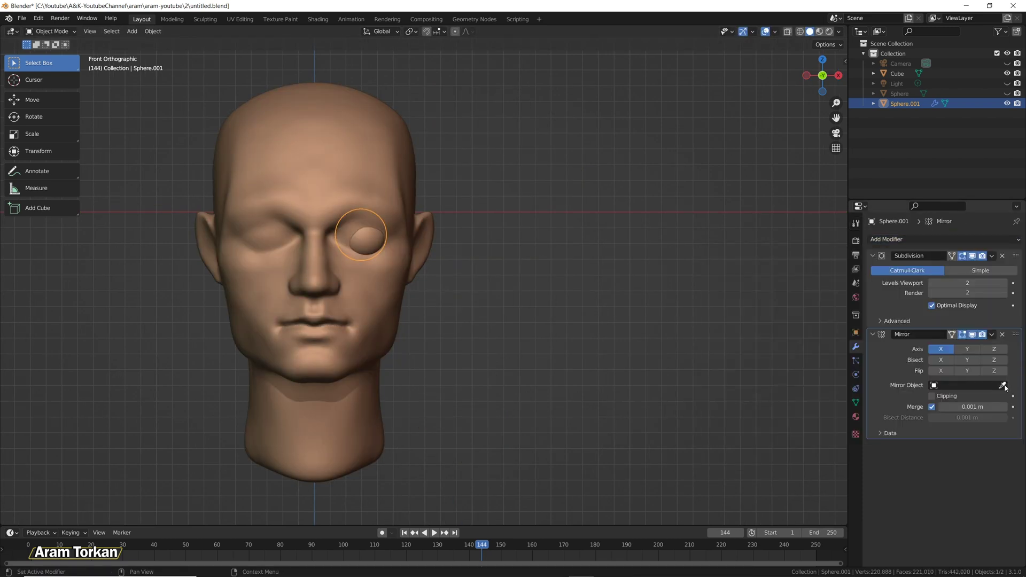
{"action": "left_click_drag", "start_coordinate": [1014, 335], "coordinate": [1014, 256]}
Move the mirrored eyeballs slightly outward and adjust their scale to fit the sockets.
{"action": "key", "text": "g"}
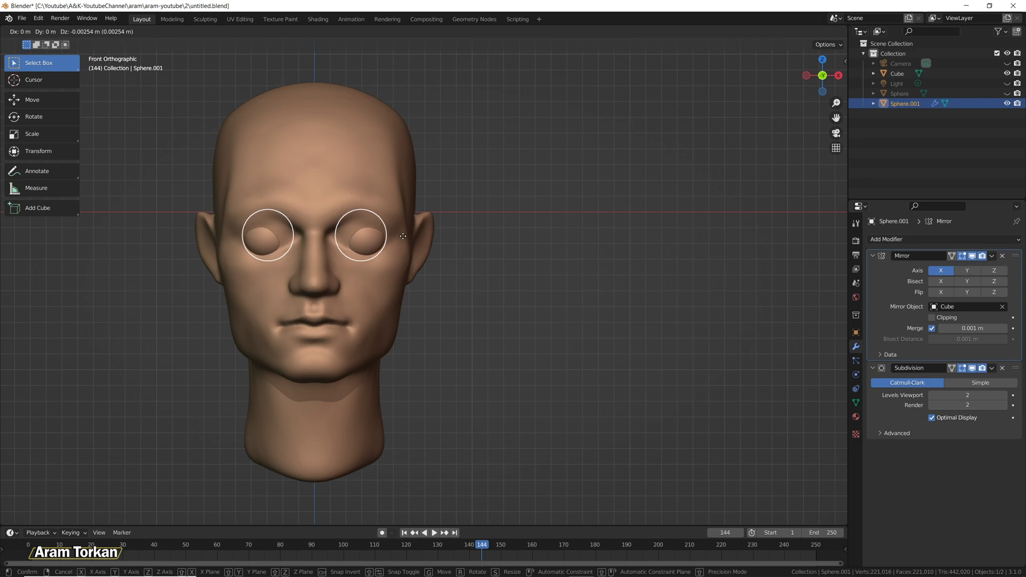
{"action": "left_click", "coordinate": [413, 242]}
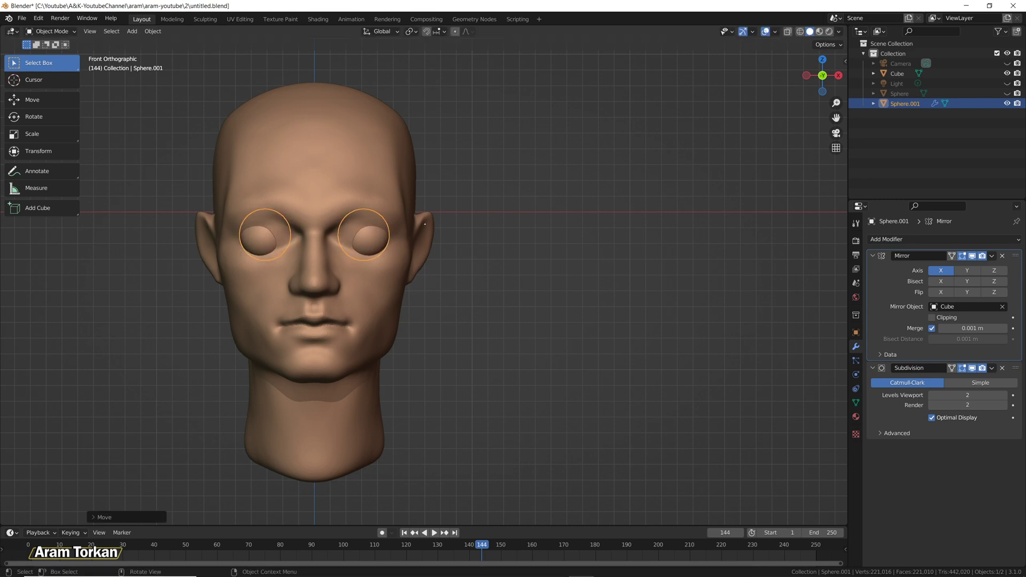
{"action": "key", "text": "s"}
{"action": "left_click", "coordinate": [443, 246]}
{"action": "key", "text": "grave"}
{"action": "left_click", "coordinate": [516, 246]}
In Sculpt Mode on the head, carve the upper and lower eyelid lines with inverted Draw Sharp strokes at 23 px radius.
{"action": "key", "text": "KP_1"}
{"action": "left_click", "coordinate": [51, 31]}
{"action": "left_click", "coordinate": [51, 65]}
{"action": "left_click_drag", "start_coordinate": [512, 301], "coordinate": [620, 320], "text": "alt+shift"}
{"action": "mouse_move", "coordinate": [620, 320]}
{"action": "left_mouse_down", "text": "ctrl+alt"}
{"action": "mouse_move", "coordinate": [598, 298]}
{"action": "mouse_move", "coordinate": [618, 261]}
{"action": "left_mouse_up", "text": "ctrl+alt"}
{"action": "left_click_drag", "start_coordinate": [453, 247], "coordinate": [477, 235], "text": "ctrl"}
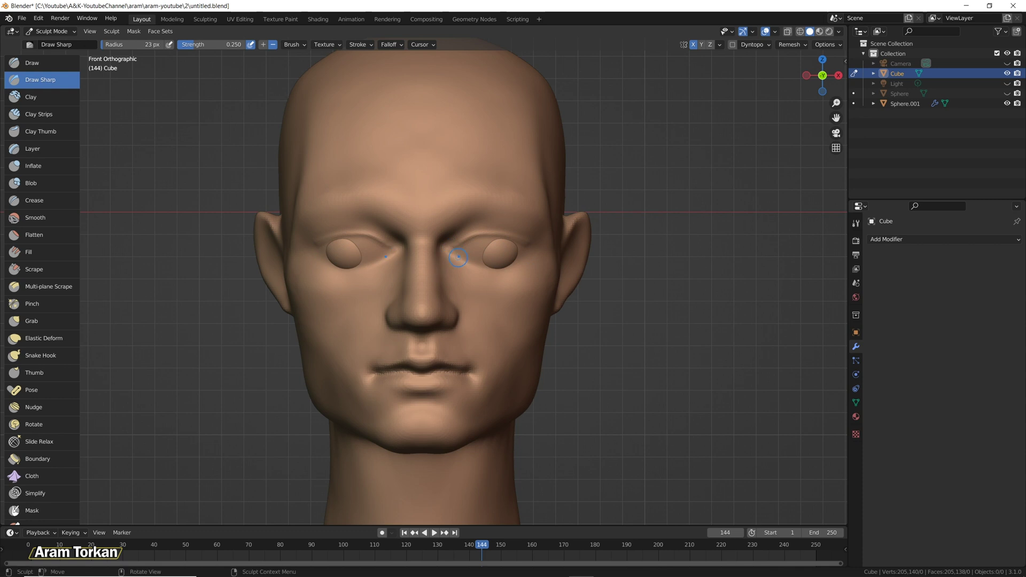
{"action": "left_click_drag", "start_coordinate": [457, 249], "coordinate": [476, 258], "text": "ctrl"}
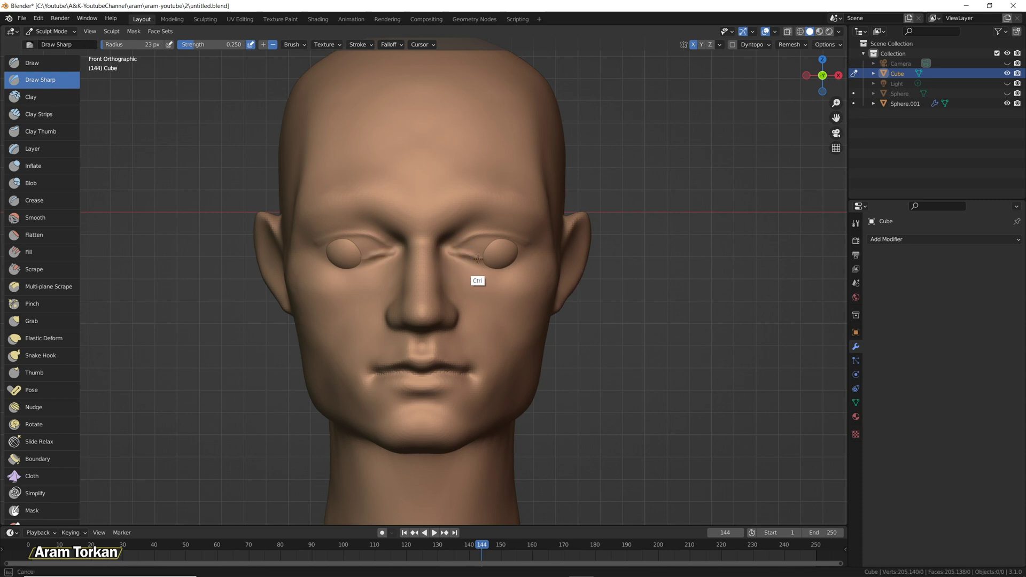
{"action": "left_click_drag", "start_coordinate": [534, 241], "coordinate": [536, 242], "text": "ctrl"}
{"action": "mouse_move", "coordinate": [462, 241]}
{"action": "left_mouse_down", "text": "ctrl"}
{"action": "mouse_move", "coordinate": [521, 236]}
{"action": "mouse_move", "coordinate": [467, 254]}
{"action": "mouse_move", "coordinate": [488, 254]}
{"action": "mouse_move", "coordinate": [486, 236]}
{"action": "mouse_move", "coordinate": [461, 246]}
{"action": "mouse_move", "coordinate": [514, 241]}
{"action": "mouse_move", "coordinate": [454, 249]}
{"action": "mouse_move", "coordinate": [463, 251]}
{"action": "left_mouse_up", "text": "ctrl"}
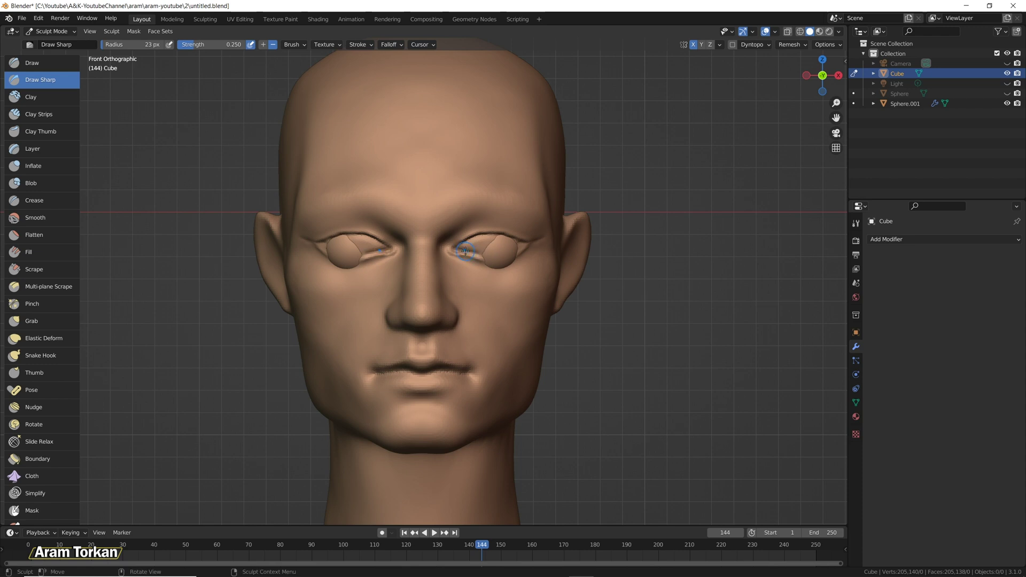
{"action": "mouse_move", "coordinate": [524, 245]}
{"action": "left_mouse_down", "text": "ctrl"}
{"action": "mouse_move", "coordinate": [487, 232]}
{"action": "mouse_move", "coordinate": [495, 230]}
{"action": "mouse_move", "coordinate": [514, 231]}
{"action": "mouse_move", "coordinate": [477, 257]}
{"action": "left_mouse_up", "text": "ctrl"}
Refine the eyelid edges with the Grab and Draw Sharp brushes, and cut back the lids with inverted Draw strokes at 20 px.
{"action": "key", "text": "g"}
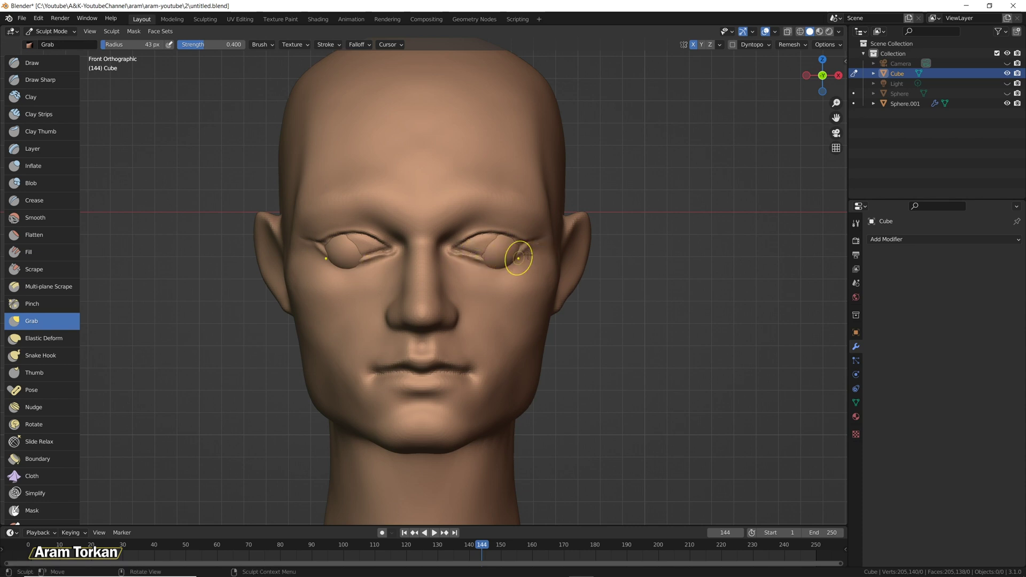
{"action": "left_click", "coordinate": [40, 80]}
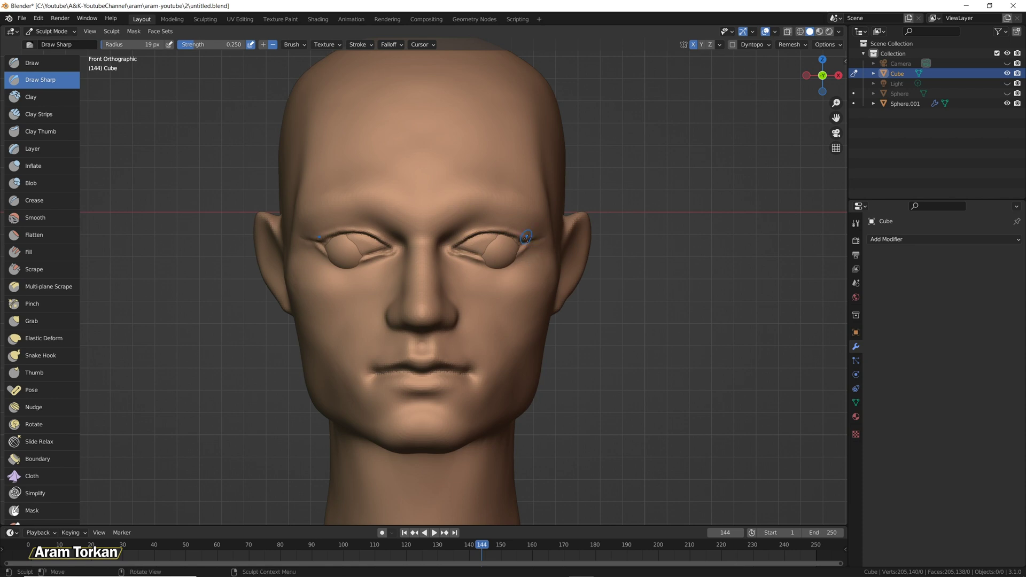
{"action": "key", "text": "x"}
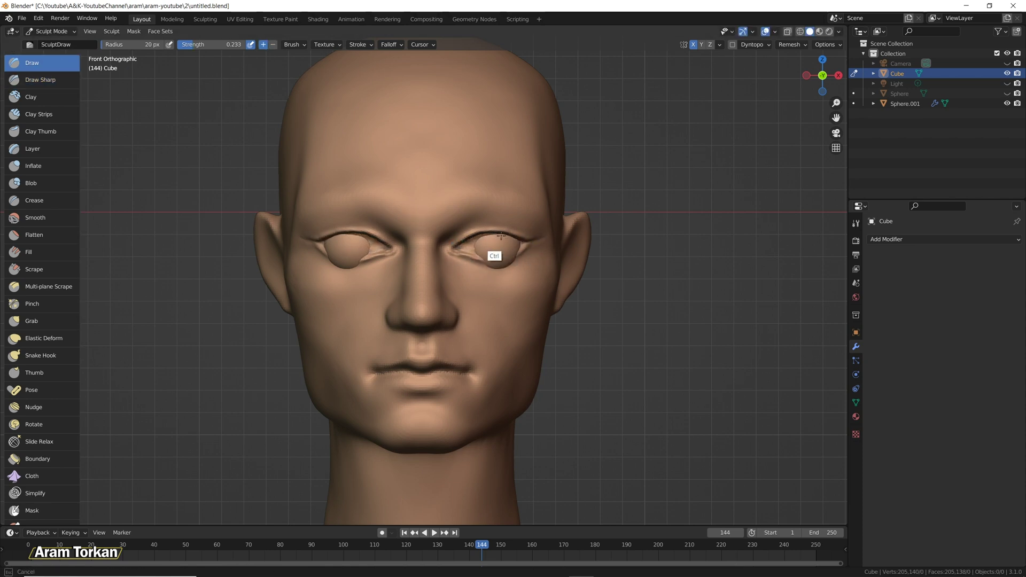
{"action": "left_click_drag", "start_coordinate": [466, 248], "coordinate": [472, 246], "text": "ctrl"}
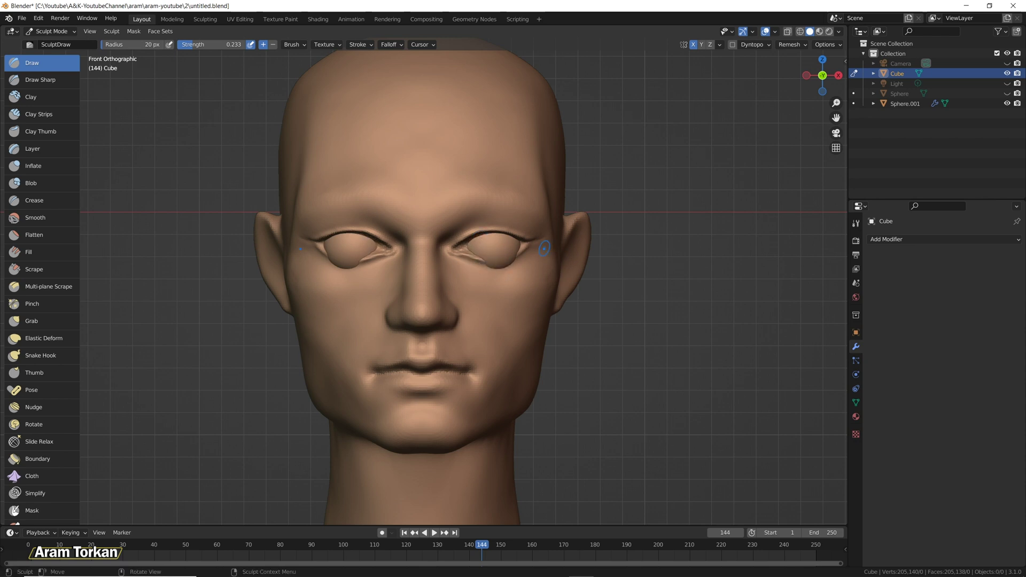
Hide the eyeballs in Object Mode, return to sculpting the head, and carve out the eye openings with inverted Draw strokes.
{"action": "left_click", "coordinate": [52, 31]}
{"action": "left_click", "coordinate": [55, 43]}
{"action": "left_click", "coordinate": [51, 31]}
{"action": "key", "text": "Return"}
{"action": "mouse_move", "coordinate": [507, 245]}
{"action": "left_mouse_down", "text": "ctrl"}
{"action": "mouse_move", "coordinate": [474, 244]}
{"action": "mouse_move", "coordinate": [514, 245]}
{"action": "left_mouse_up", "text": "ctrl"}
Shape the curvature of the eyelids from below with the Grab brush at about 79 px radius.
{"action": "left_click_drag", "start_coordinate": [584, 290], "coordinate": [586, 303], "text": "ctrl+alt"}
{"action": "mouse_move", "coordinate": [586, 303]}
{"action": "middle_mouse_down"}
{"action": "mouse_move", "coordinate": [573, 269]}
{"action": "mouse_move", "coordinate": [508, 237]}
{"action": "mouse_move", "coordinate": [605, 252]}
{"action": "middle_mouse_up"}
{"action": "key", "text": "g"}
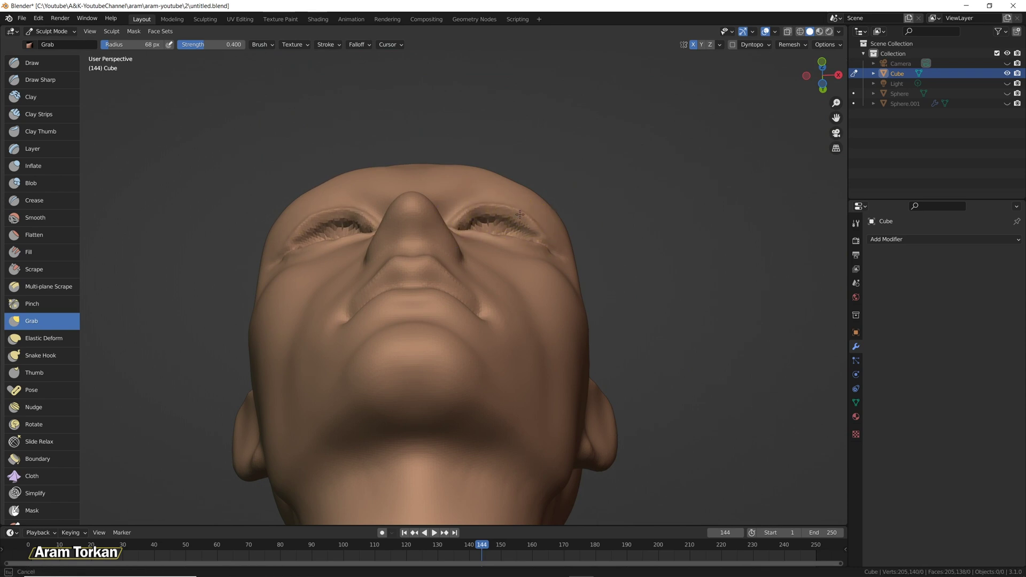
{"action": "key", "text": "f"}
{"action": "left_click", "coordinate": [602, 255]}
{"action": "middle_click_drag", "start_coordinate": [602, 255], "coordinate": [467, 246]}
{"action": "left_click_drag", "start_coordinate": [467, 247], "coordinate": [475, 241]}
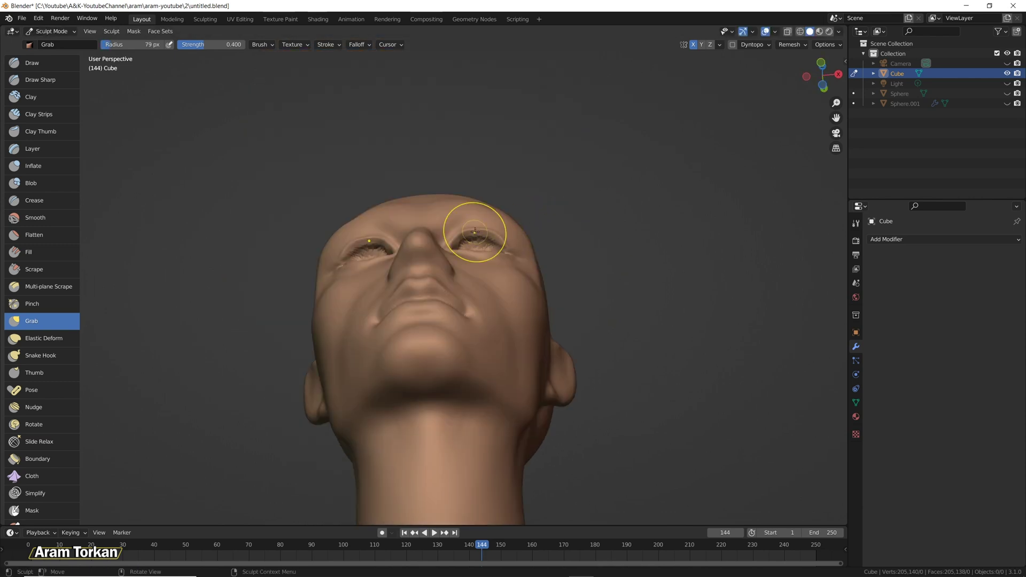
{"action": "left_click_drag", "start_coordinate": [502, 239], "coordinate": [503, 245]}
{"action": "mouse_move", "coordinate": [511, 255]}
{"action": "left_mouse_down"}
{"action": "mouse_move", "coordinate": [521, 256]}
{"action": "mouse_move", "coordinate": [482, 250]}
{"action": "left_mouse_up"}
{"action": "middle_click_drag", "start_coordinate": [482, 250], "coordinate": [600, 289]}
With the eyeballs visible in Object Mode, reposition and rescale them in side view to sit behind the eyelids.
{"action": "key", "text": "g"}
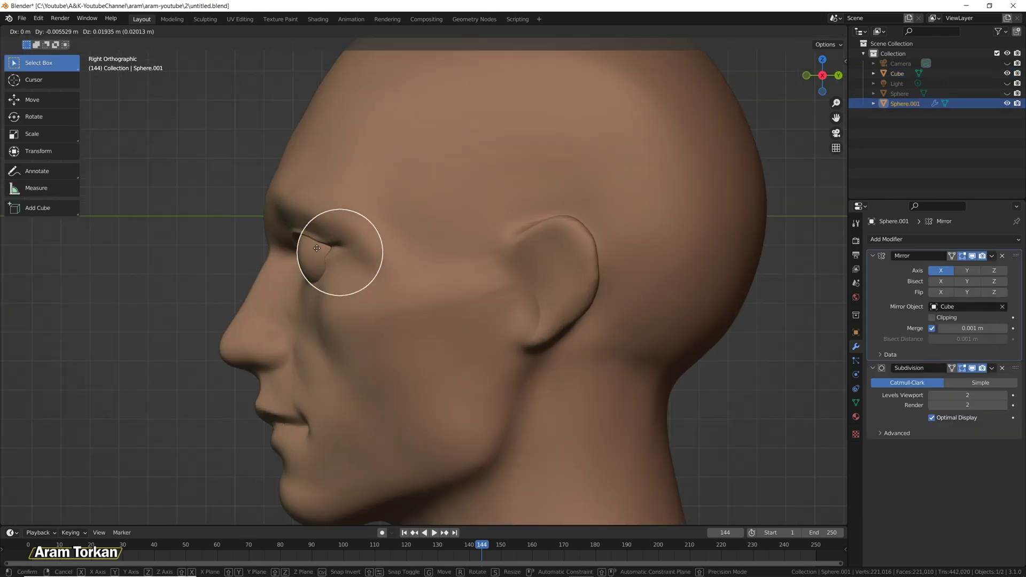
{"action": "left_click", "coordinate": [317, 249]}
{"action": "key", "text": "s"}
{"action": "left_click", "coordinate": [351, 224]}
{"action": "key", "text": "g"}
{"action": "left_click", "coordinate": [342, 213]}
Enlarge the eyeballs slightly in front view and adjust their depth in side view.
{"action": "key", "text": "KP_1"}
{"action": "key", "text": "g"}
{"action": "key", "text": "s"}
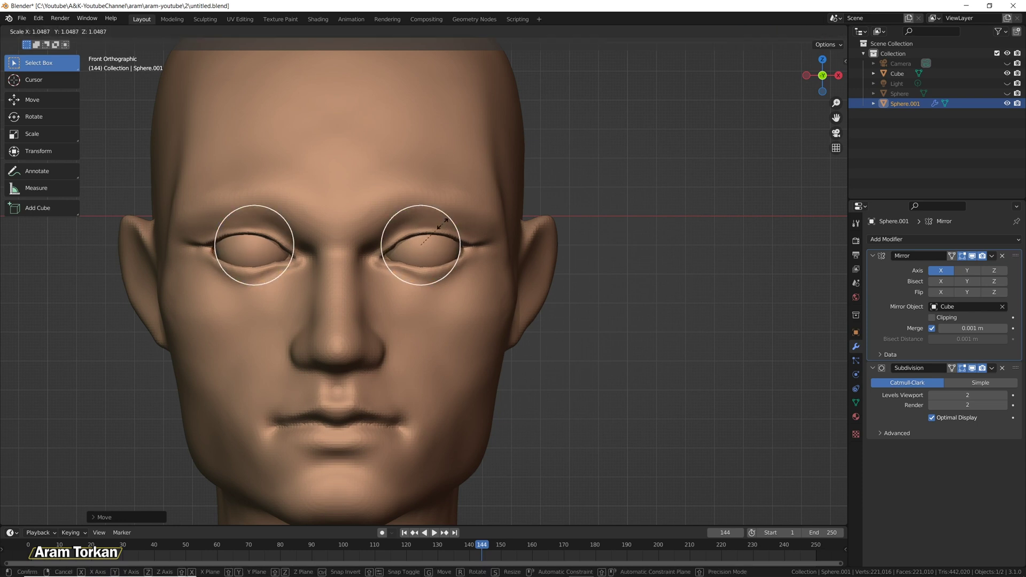
{"action": "left_click", "coordinate": [447, 221]}
{"action": "key", "text": "KP_3"}
{"action": "key", "text": "g"}
{"action": "left_click", "coordinate": [316, 222]}
Select the head and switch it back to Sculpt Mode in a close front view.
{"action": "key", "text": "grave"}
{"action": "left_click", "coordinate": [264, 192]}
{"action": "scroll", "coordinate": [462, 284], "scroll_direction": "down", "scroll_amount": 4}
{"action": "mouse_move", "coordinate": [481, 292]}
{"action": "middle_mouse_down"}
{"action": "mouse_move", "coordinate": [500, 235]}
{"action": "mouse_move", "coordinate": [486, 296]}
{"action": "middle_mouse_up"}
{"action": "left_click", "coordinate": [415, 299]}
{"action": "left_click", "coordinate": [50, 31]}
{"action": "left_click", "coordinate": [53, 66]}
{"action": "key", "text": "KP_1"}
{"action": "scroll", "coordinate": [575, 237], "scroll_direction": "up", "scroll_amount": 3}
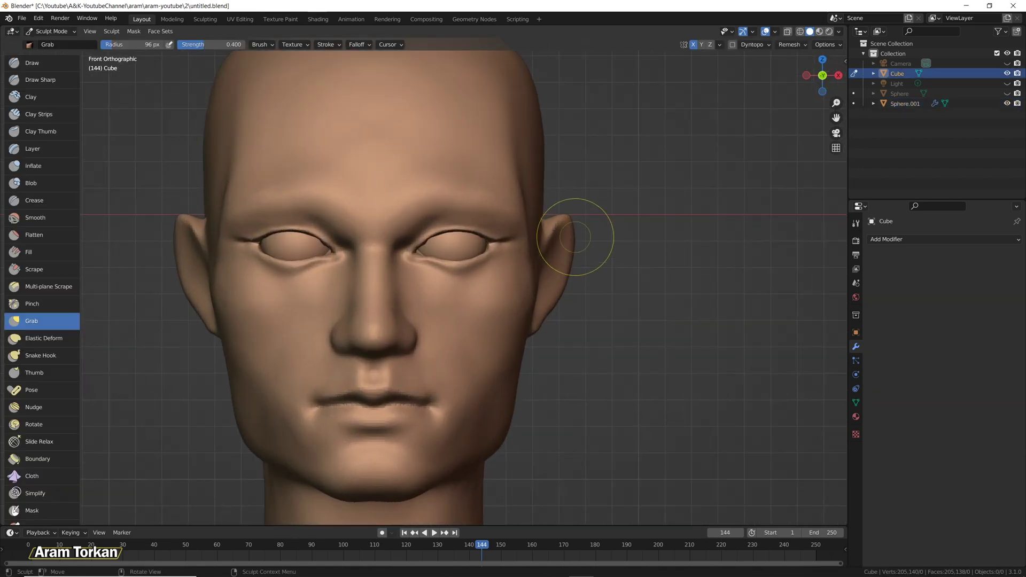
Sculpt the brow ridges, inner-brow hollows and frown lines between the brows with Clay Strips and Draw at 22 px.
{"action": "key", "text": "c"}
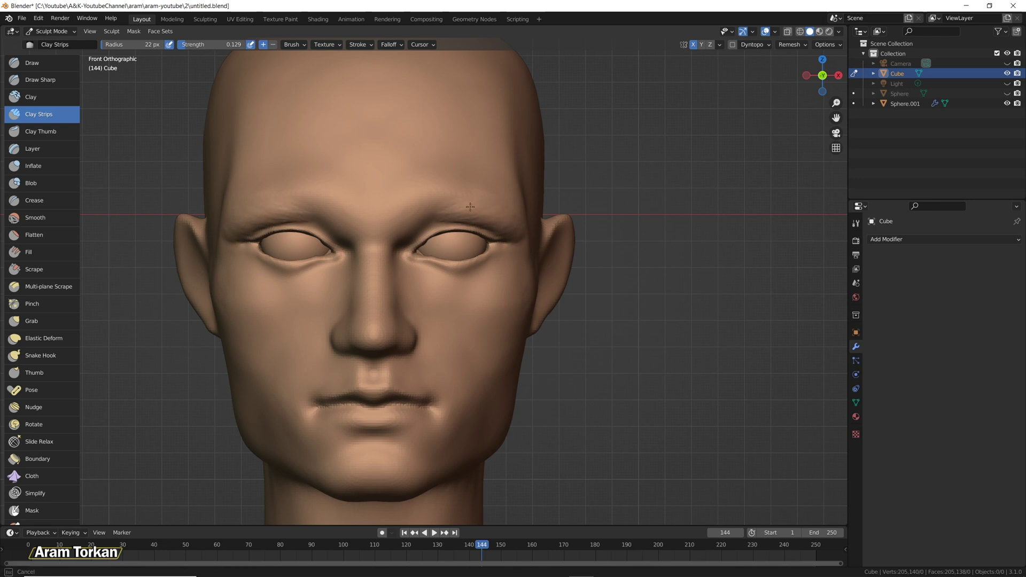
{"action": "left_click_drag", "start_coordinate": [420, 228], "coordinate": [412, 235], "text": "ctrl"}
{"action": "left_click_drag", "start_coordinate": [431, 224], "coordinate": [414, 233], "text": "ctrl"}
{"action": "key", "text": "x"}
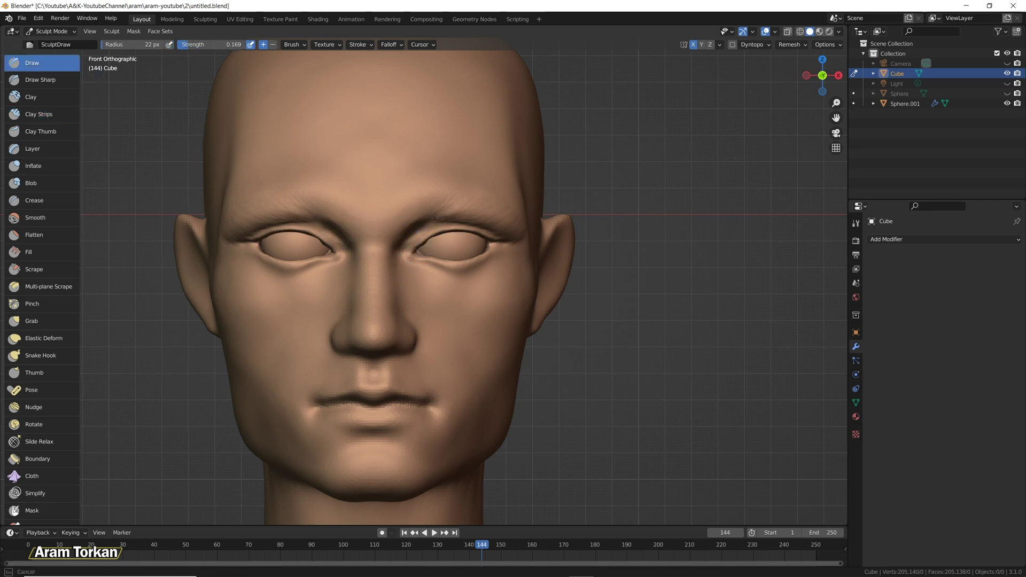
{"action": "key", "text": "c"}
{"action": "mouse_move", "coordinate": [384, 232]}
{"action": "left_mouse_down"}
{"action": "mouse_move", "coordinate": [405, 205]}
{"action": "mouse_move", "coordinate": [377, 225]}
{"action": "mouse_move", "coordinate": [386, 199]}
{"action": "mouse_move", "coordinate": [397, 214]}
{"action": "mouse_move", "coordinate": [411, 207]}
{"action": "left_mouse_up"}
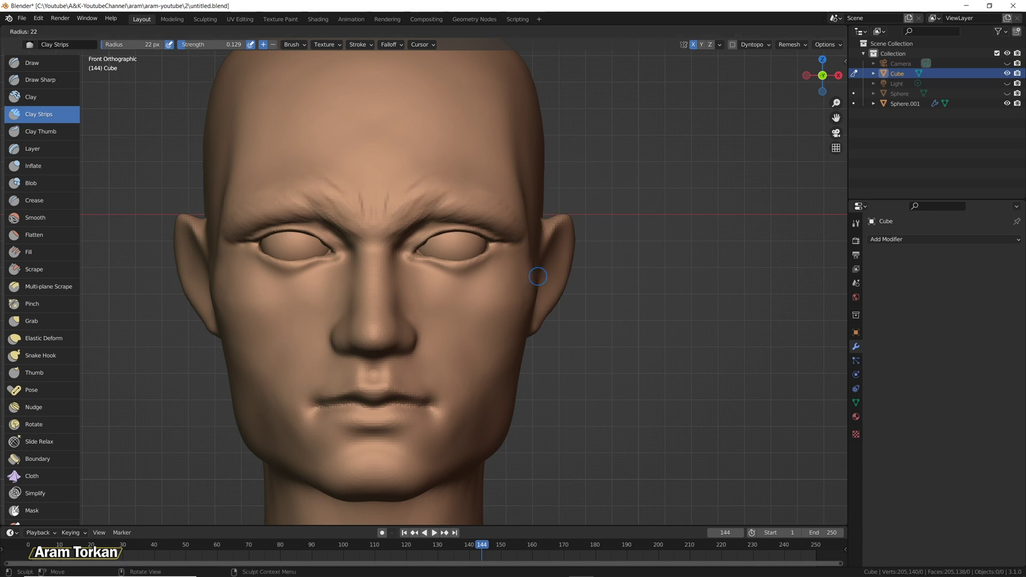
Sculpt bags and folds under the eyes with Clay Strips at 20 to 30 px, and smooth them into the cheeks.
{"action": "mouse_move", "coordinate": [437, 268]}
{"action": "left_mouse_down"}
{"action": "mouse_move", "coordinate": [490, 259]}
{"action": "mouse_move", "coordinate": [417, 263]}
{"action": "left_mouse_up"}
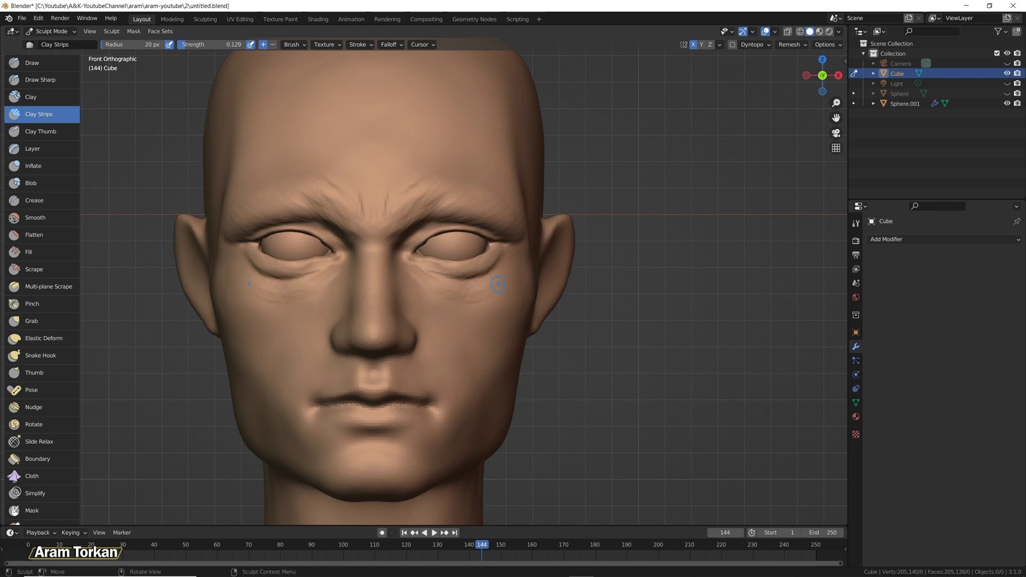
{"action": "key", "text": "f"}
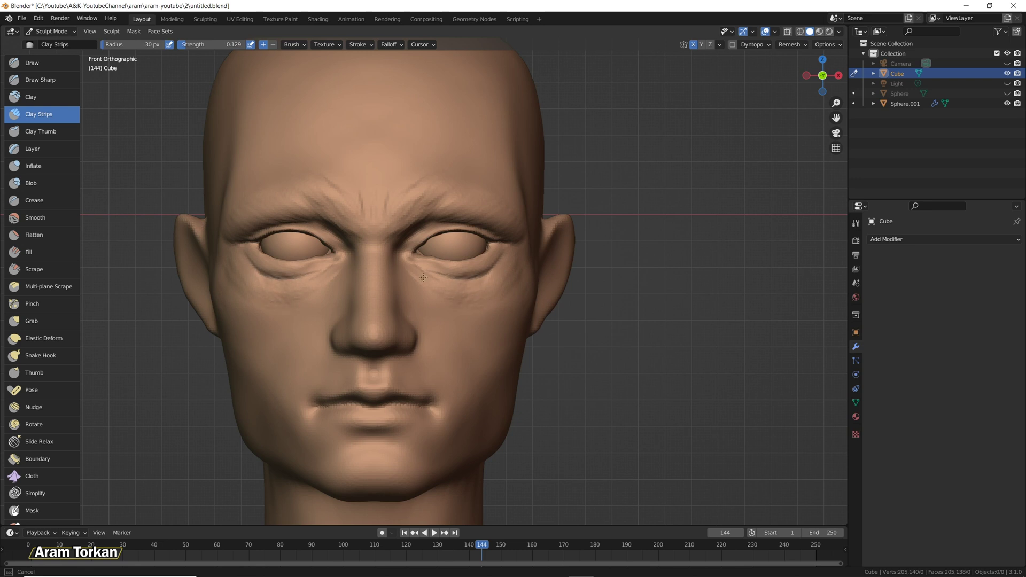
{"action": "mouse_move", "coordinate": [454, 298]}
{"action": "left_mouse_down"}
{"action": "mouse_move", "coordinate": [478, 307]}
{"action": "mouse_move", "coordinate": [437, 287]}
{"action": "mouse_move", "coordinate": [479, 284]}
{"action": "left_mouse_up"}
{"action": "key", "text": "f"}
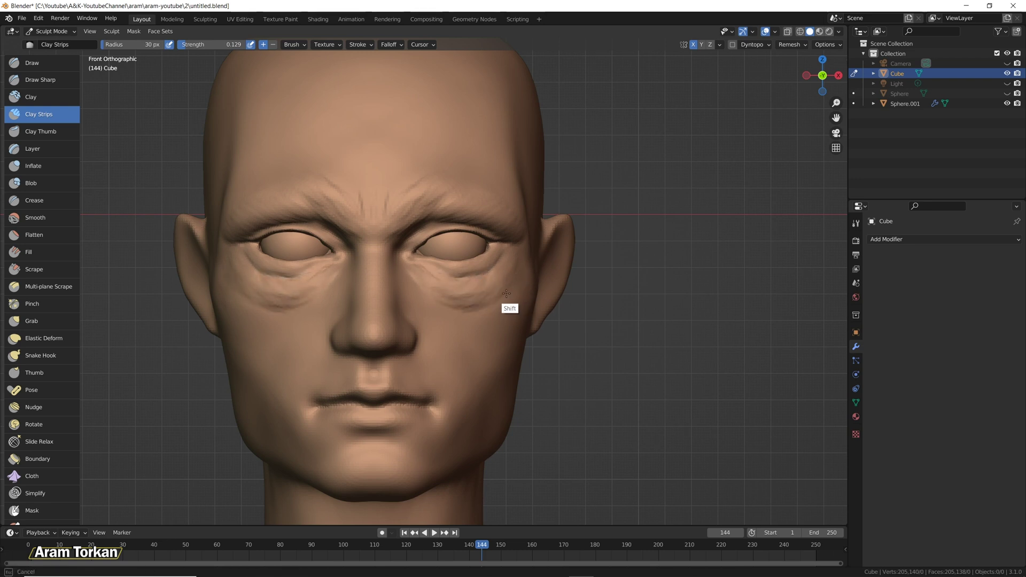
{"action": "mouse_move", "coordinate": [509, 288]}
{"action": "left_mouse_down", "text": "ctrl"}
{"action": "mouse_move", "coordinate": [521, 293]}
{"action": "mouse_move", "coordinate": [515, 274]}
{"action": "left_mouse_up", "text": "ctrl"}
{"action": "left_click_drag", "start_coordinate": [494, 311], "coordinate": [521, 254], "text": "shift"}
{"action": "mouse_move", "coordinate": [481, 298]}
{"action": "left_mouse_down", "text": "shift"}
{"action": "mouse_move", "coordinate": [425, 316]}
{"action": "mouse_move", "coordinate": [463, 289]}
{"action": "mouse_move", "coordinate": [473, 297]}
{"action": "left_mouse_up", "text": "shift"}
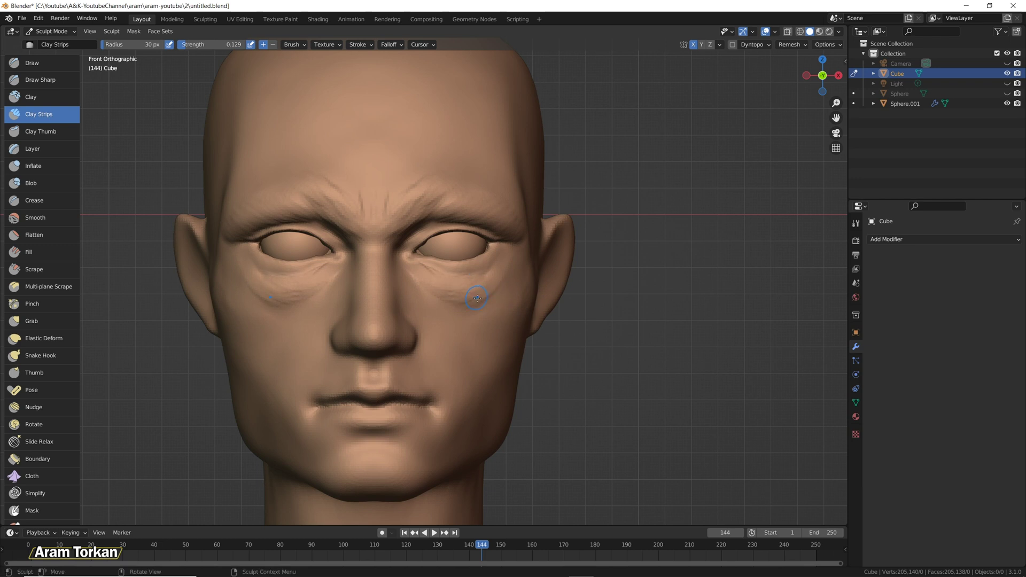
Deepen the hollows beside the nose bridge and add volume to the brows with Clay Strips at 30 px.
{"action": "mouse_move", "coordinate": [400, 241]}
{"action": "left_mouse_down", "text": "ctrl"}
{"action": "mouse_move", "coordinate": [422, 227]}
{"action": "mouse_move", "coordinate": [409, 239]}
{"action": "left_mouse_up", "text": "ctrl"}
{"action": "left_click_drag", "start_coordinate": [468, 211], "coordinate": [465, 211]}
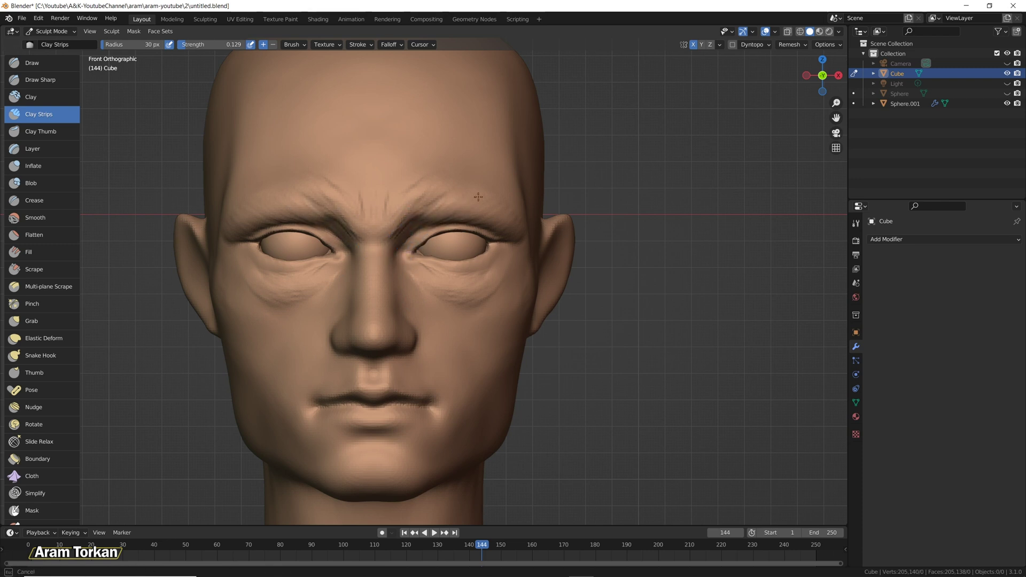
Sharpen the upper eyelid creases out to the outer eye corners with Draw Sharp at 30 px.
{"action": "left_click", "coordinate": [40, 80]}
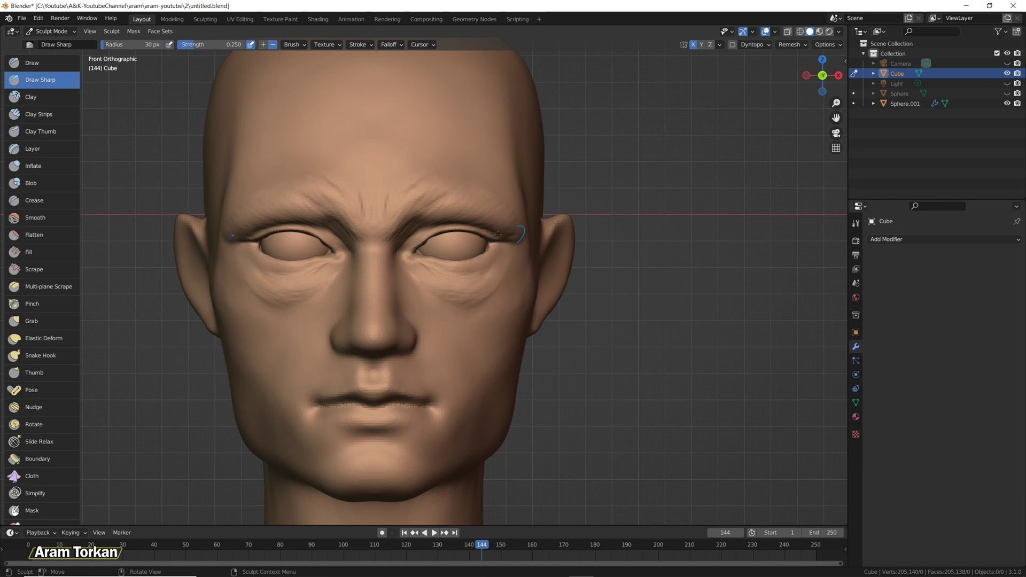
{"action": "left_click_drag", "start_coordinate": [505, 241], "coordinate": [518, 239]}
{"action": "left_click_drag", "start_coordinate": [449, 227], "coordinate": [429, 229]}
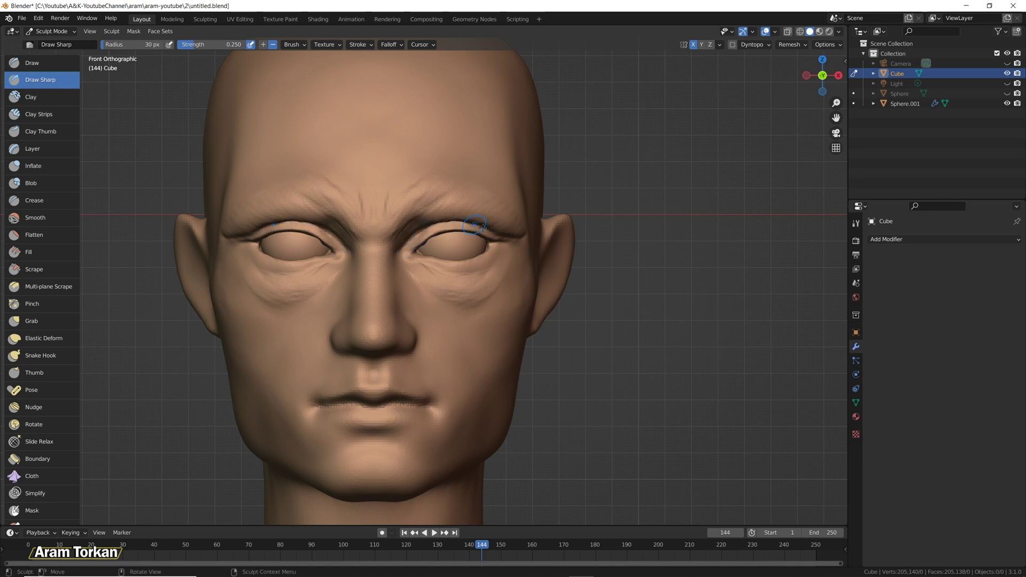
Carve the frown lines and inner-brow creases with Draw Sharp, undoing the first strokes and reworking the brow line toward the temples.
{"action": "key", "text": "f"}
{"action": "left_click", "coordinate": [430, 222]}
{"action": "left_click_drag", "start_coordinate": [376, 218], "coordinate": [383, 179]}
{"action": "left_click_drag", "start_coordinate": [402, 217], "coordinate": [426, 185]}
{"action": "key", "text": "ctrl+z"}
{"action": "key", "text": "ctrl+z"}
{"action": "mouse_move", "coordinate": [395, 224]}
{"action": "left_mouse_down", "text": "ctrl"}
{"action": "mouse_move", "coordinate": [423, 202]}
{"action": "mouse_move", "coordinate": [401, 247]}
{"action": "mouse_move", "coordinate": [468, 222]}
{"action": "mouse_move", "coordinate": [512, 237]}
{"action": "left_mouse_up", "text": "ctrl"}
Carve folds below the lower eyelids and around the eye bags with Draw Sharp at 30 px.
{"action": "key", "text": "f"}
{"action": "left_click", "coordinate": [412, 263]}
{"action": "mouse_move", "coordinate": [434, 267]}
{"action": "left_mouse_down"}
{"action": "mouse_move", "coordinate": [475, 271]}
{"action": "mouse_move", "coordinate": [440, 294]}
{"action": "mouse_move", "coordinate": [489, 298]}
{"action": "mouse_move", "coordinate": [471, 301]}
{"action": "left_mouse_up"}
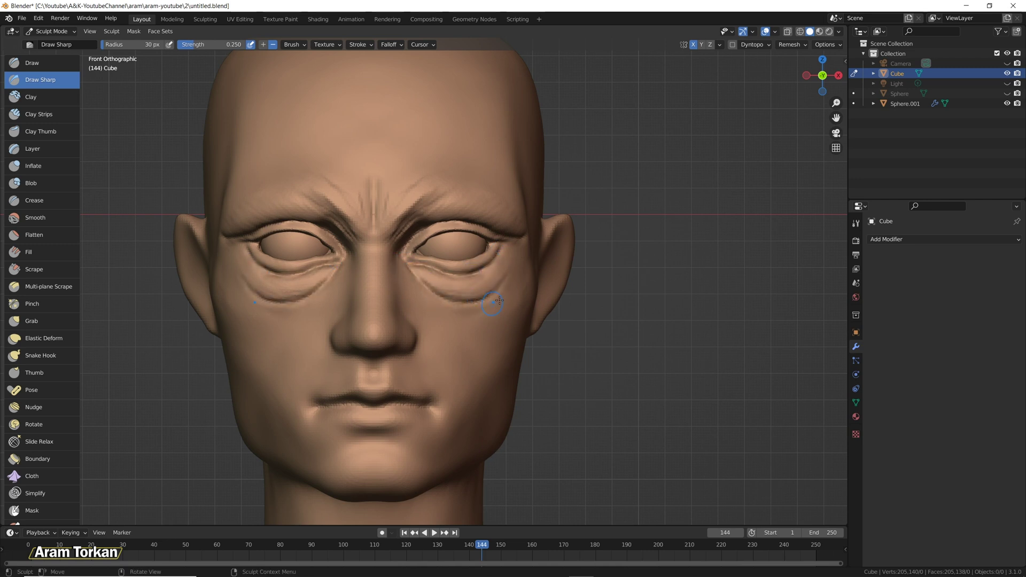
Shape the brows above the eyes with Clay Strips and cut back the area just above the upper eyelids.
{"action": "middle_click_drag", "start_coordinate": [483, 305], "coordinate": [559, 364], "text": "ctrl"}
{"action": "left_click", "coordinate": [41, 113]}
{"action": "left_click_drag", "start_coordinate": [449, 229], "coordinate": [490, 237]}
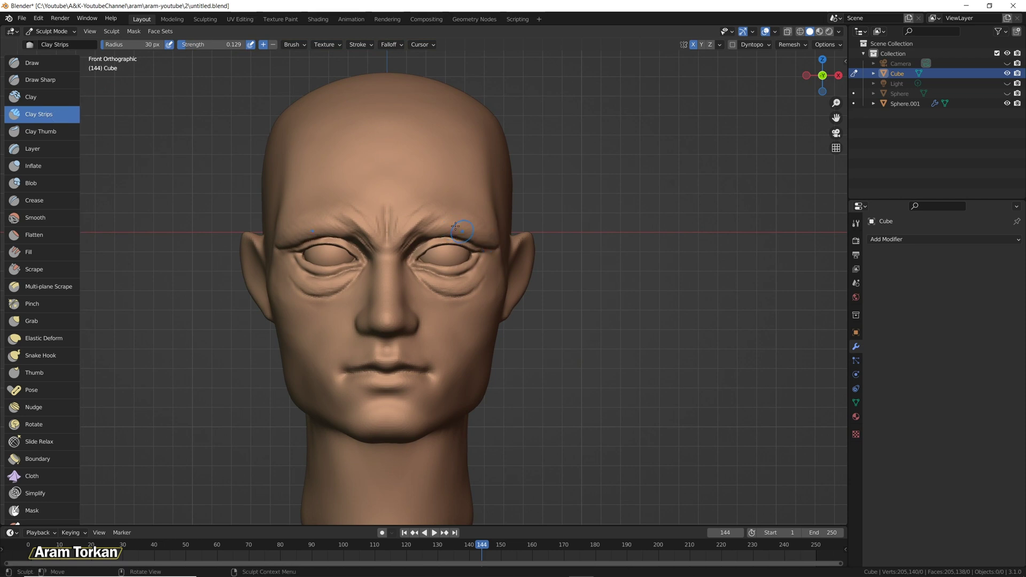
{"action": "left_click", "coordinate": [40, 80]}
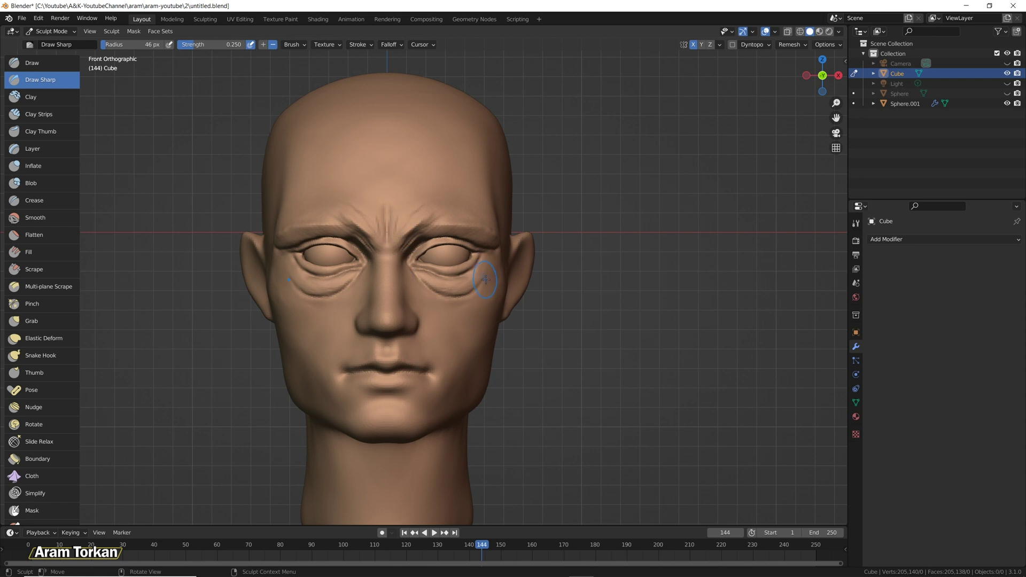
{"action": "key", "text": "c"}
{"action": "mouse_move", "coordinate": [431, 231]}
{"action": "left_mouse_down", "text": "ctrl"}
{"action": "mouse_move", "coordinate": [413, 239]}
{"action": "mouse_move", "coordinate": [462, 218]}
{"action": "mouse_move", "coordinate": [483, 236]}
{"action": "left_mouse_up", "text": "ctrl"}
Define the inner eye corners and lower eyelid edges with Draw Sharp at 18 px and 30 px.
{"action": "key", "text": "f"}
{"action": "left_click", "coordinate": [466, 236]}
{"action": "left_click", "coordinate": [40, 80]}
{"action": "middle_click_drag", "start_coordinate": [616, 289], "coordinate": [617, 230], "text": "ctrl"}
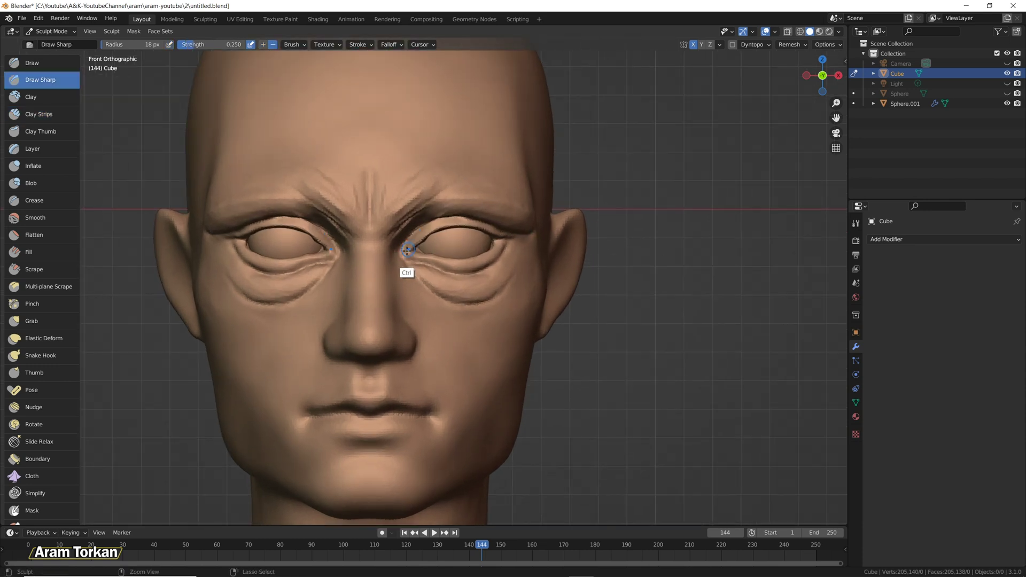
{"action": "key", "text": "f"}
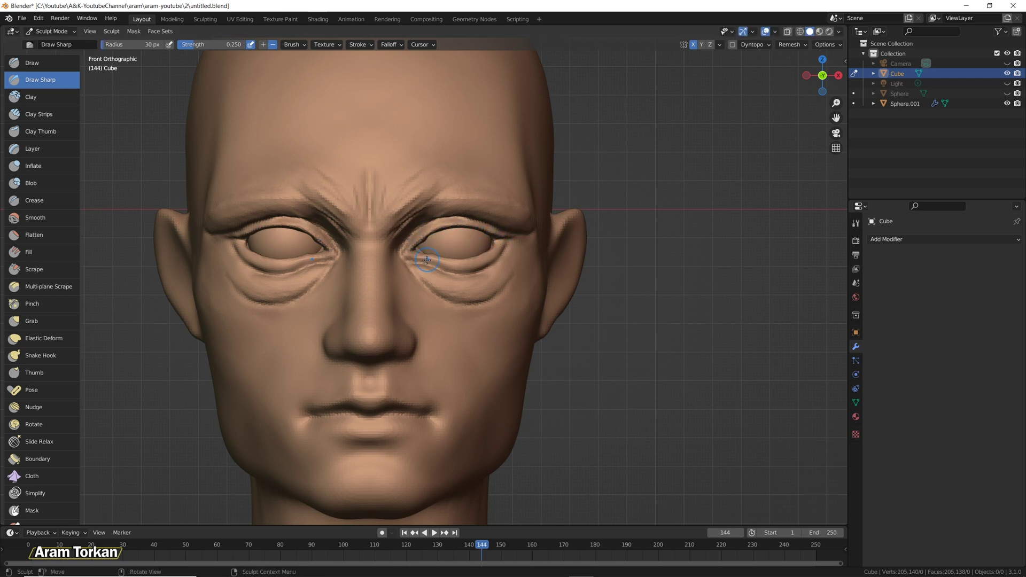
{"action": "left_click_drag", "start_coordinate": [444, 262], "coordinate": [496, 249], "text": "ctrl"}
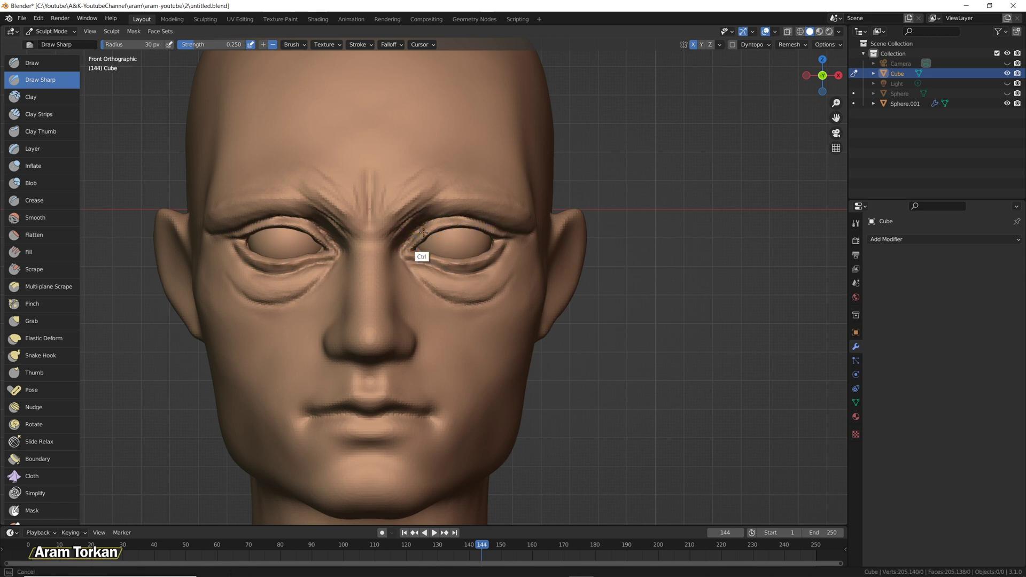
{"action": "left_click_drag", "start_coordinate": [426, 247], "coordinate": [428, 246], "text": "ctrl"}
Build up the tear ducts in the inner eye corners with Draw at 11 px and strength 0.331.
{"action": "key", "text": "x"}
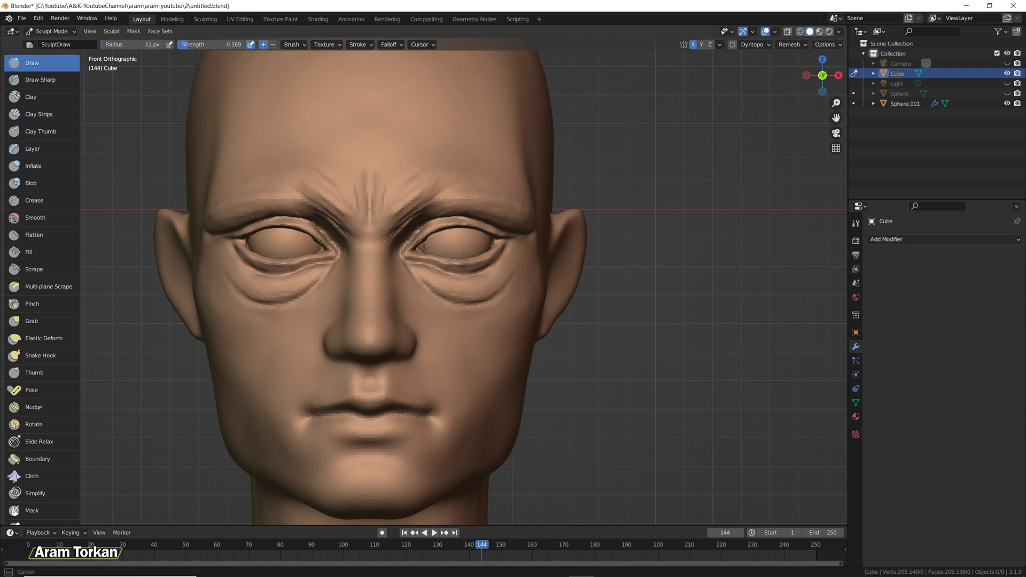
{"action": "left_click_drag", "start_coordinate": [413, 251], "coordinate": [415, 250]}
{"action": "left_click_drag", "start_coordinate": [201, 44], "coordinate": [212, 44]}
{"action": "left_click_drag", "start_coordinate": [427, 249], "coordinate": [414, 253]}
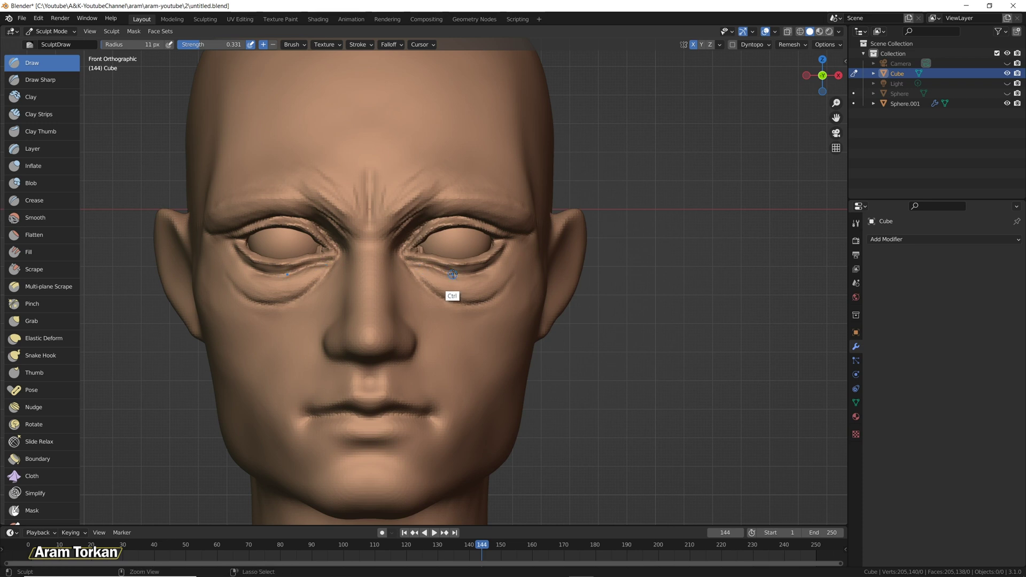
Add volume to the outer brows with Draw at 28 px and strength 0.227, after undoing a stronger brow stroke.
{"action": "scroll", "coordinate": [508, 213], "scroll_direction": "down", "scroll_amount": 1}
{"action": "key", "text": "f"}
{"action": "left_click", "coordinate": [516, 213]}
{"action": "mouse_move", "coordinate": [438, 211]}
{"action": "left_mouse_down"}
{"action": "mouse_move", "coordinate": [378, 240]}
{"action": "mouse_move", "coordinate": [434, 210]}
{"action": "left_mouse_up"}
{"action": "key", "text": "ctrl+z"}
{"action": "left_click_drag", "start_coordinate": [213, 44], "coordinate": [206, 44]}
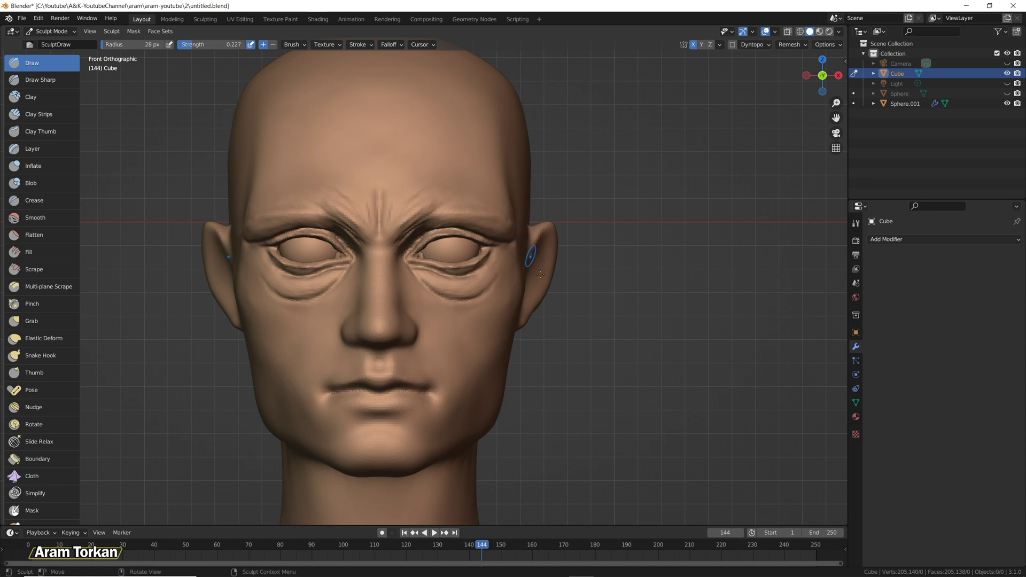
{"action": "scroll", "coordinate": [540, 275], "scroll_direction": "down", "scroll_amount": 5}
{"action": "scroll", "coordinate": [541, 275], "scroll_direction": "up", "scroll_amount": 7}
{"action": "mouse_move", "coordinate": [529, 218]}
{"action": "left_mouse_down"}
{"action": "mouse_move", "coordinate": [451, 214]}
{"action": "mouse_move", "coordinate": [517, 227]}
{"action": "left_mouse_up"}
Build up the cheekbone toward the ear and a ridge along the temple with Clay Strips at 28 px.
{"action": "mouse_move", "coordinate": [567, 406]}
{"action": "middle_mouse_down"}
{"action": "mouse_move", "coordinate": [605, 417]}
{"action": "mouse_move", "coordinate": [669, 355]}
{"action": "mouse_move", "coordinate": [588, 420]}
{"action": "mouse_move", "coordinate": [578, 338]}
{"action": "mouse_move", "coordinate": [556, 316]}
{"action": "mouse_move", "coordinate": [585, 321]}
{"action": "middle_mouse_up"}
{"action": "key", "text": "c"}
{"action": "mouse_move", "coordinate": [470, 229]}
{"action": "middle_mouse_down"}
{"action": "mouse_move", "coordinate": [751, 313]}
{"action": "mouse_move", "coordinate": [495, 219]}
{"action": "mouse_move", "coordinate": [520, 280]}
{"action": "middle_mouse_up"}
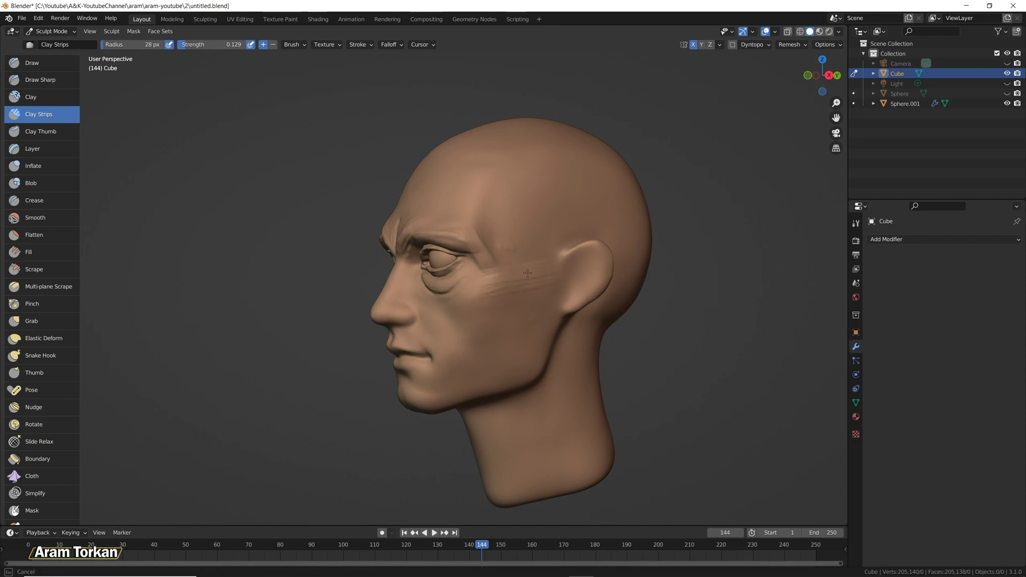
{"action": "left_click_drag", "start_coordinate": [479, 238], "coordinate": [518, 154]}
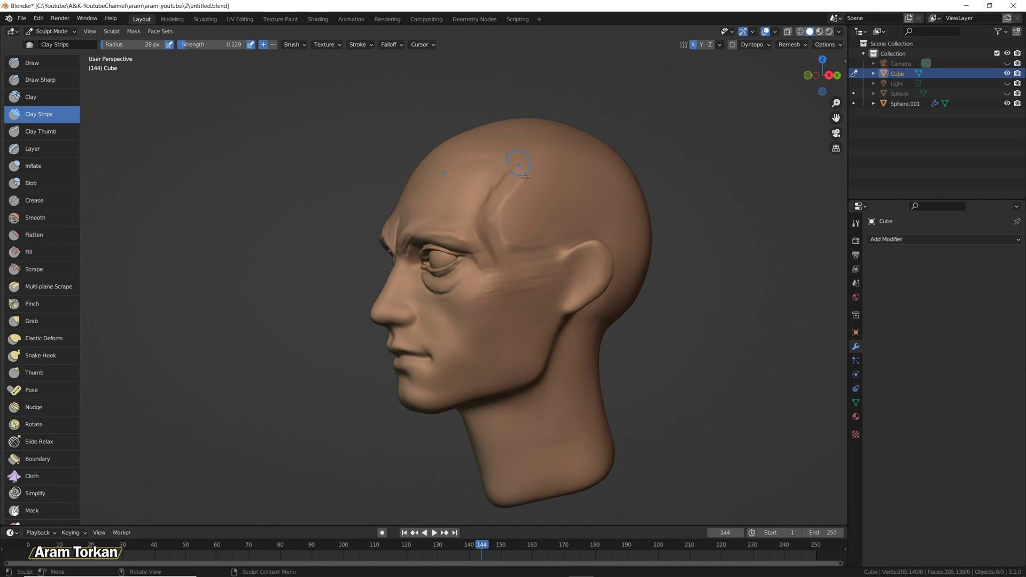
{"action": "middle_click_drag", "start_coordinate": [518, 154], "coordinate": [514, 255]}
Sculpt the cheek planes and the folds from the nose down the cheeks with Clay Strips at 28 px.
{"action": "middle_click_drag", "start_coordinate": [498, 201], "coordinate": [429, 305]}
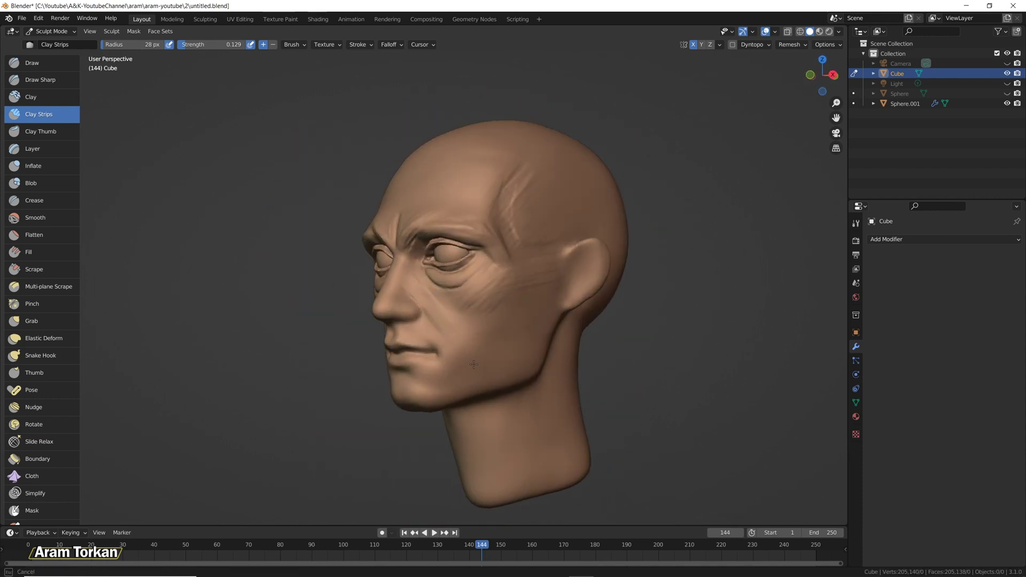
{"action": "middle_click_drag", "start_coordinate": [469, 382], "coordinate": [436, 291]}
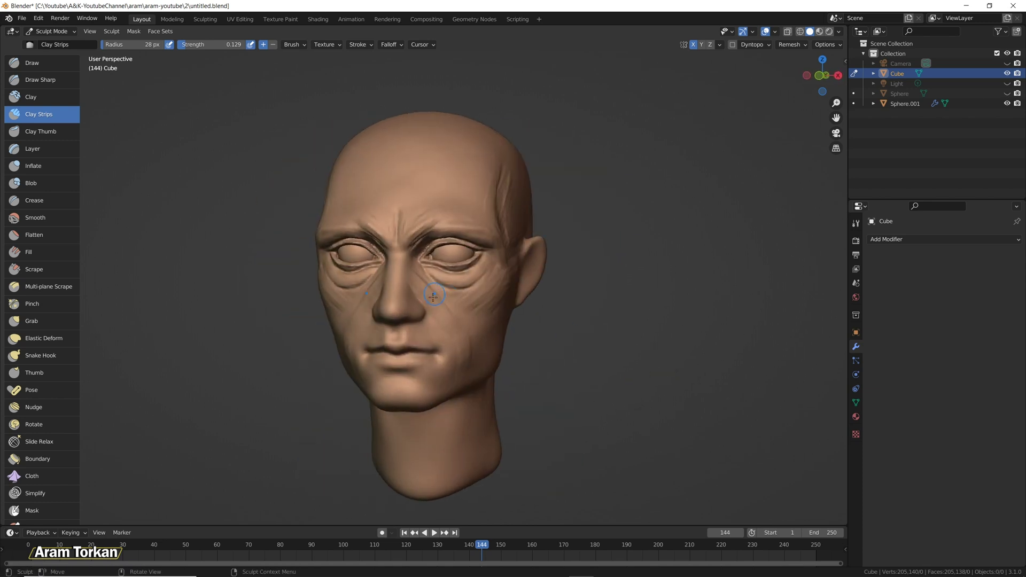
{"action": "middle_click_drag", "start_coordinate": [543, 354], "coordinate": [407, 266]}
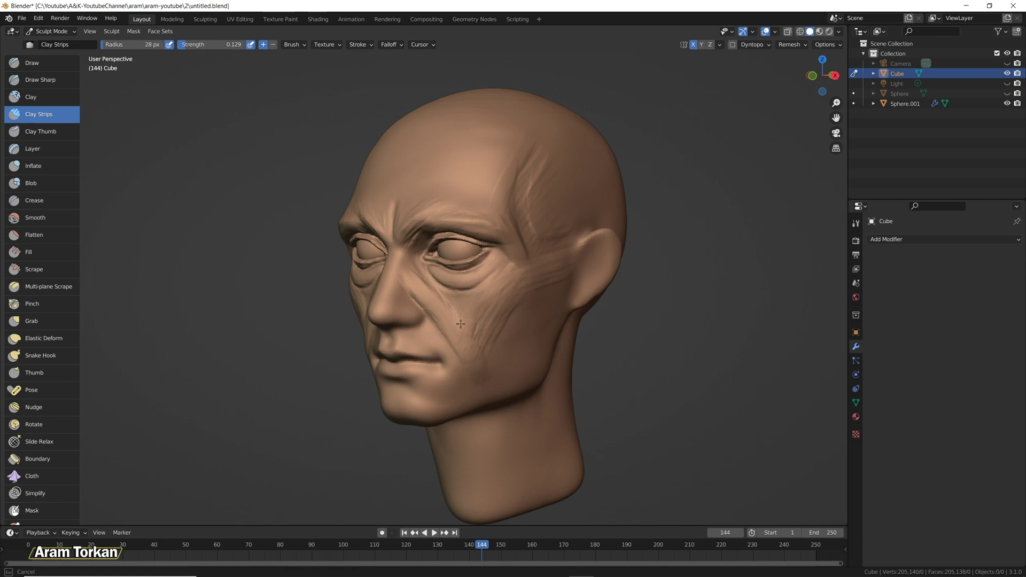
{"action": "mouse_move", "coordinate": [503, 302]}
{"action": "middle_mouse_down"}
{"action": "mouse_move", "coordinate": [648, 326]}
{"action": "mouse_move", "coordinate": [582, 321]}
{"action": "mouse_move", "coordinate": [731, 250]}
{"action": "mouse_move", "coordinate": [607, 299]}
{"action": "mouse_move", "coordinate": [511, 299]}
{"action": "middle_mouse_up"}
{"action": "left_click_drag", "start_coordinate": [511, 299], "coordinate": [498, 305]}
{"action": "scroll", "coordinate": [621, 287], "scroll_direction": "down", "scroll_amount": 1}
{"action": "scroll", "coordinate": [612, 332], "scroll_direction": "down", "scroll_amount": 2}
{"action": "middle_click_drag", "start_coordinate": [610, 331], "coordinate": [545, 321]}
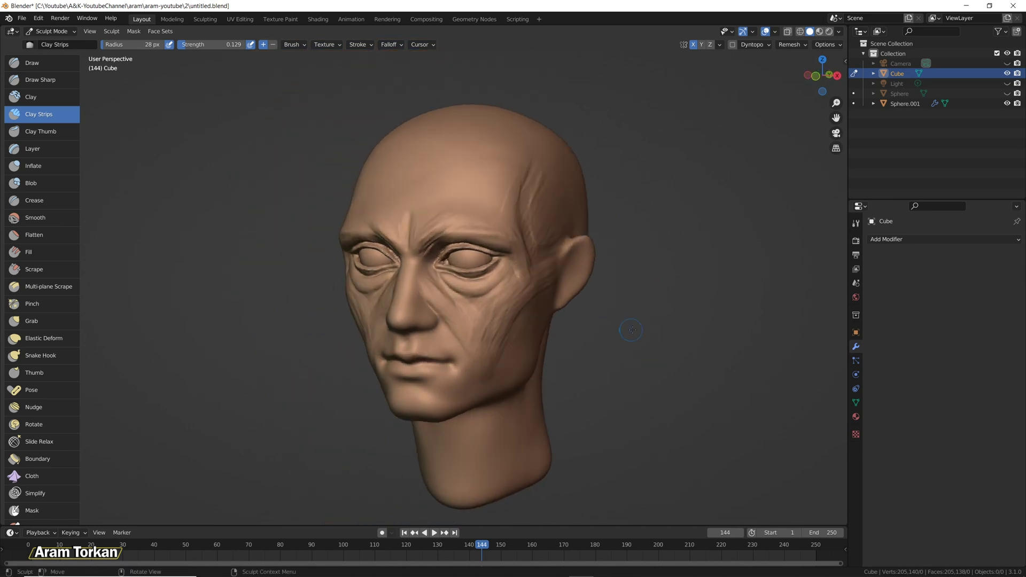
Blend the temple ridges into the skull with Smooth and Clay Strips at 69 px.
{"action": "left_click", "coordinate": [58, 215]}
{"action": "middle_click_drag", "start_coordinate": [630, 359], "coordinate": [570, 346]}
{"action": "left_click_drag", "start_coordinate": [554, 201], "coordinate": [553, 200], "text": "shift"}
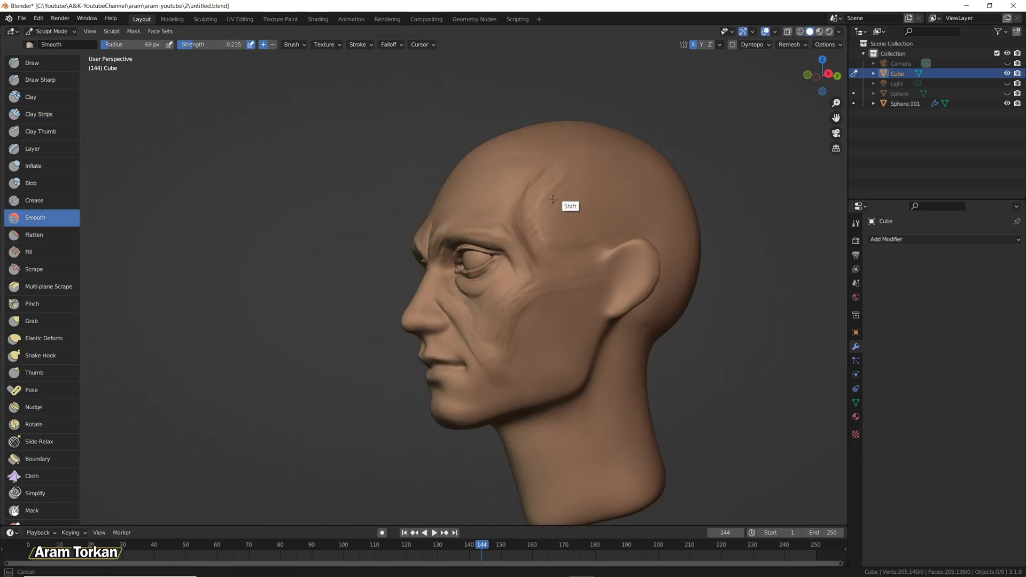
{"action": "mouse_move", "coordinate": [538, 213]}
{"action": "middle_mouse_down"}
{"action": "mouse_move", "coordinate": [794, 294]}
{"action": "mouse_move", "coordinate": [515, 216]}
{"action": "mouse_move", "coordinate": [778, 264]}
{"action": "mouse_move", "coordinate": [642, 256]}
{"action": "middle_mouse_up"}
{"action": "left_click", "coordinate": [54, 114]}
{"action": "middle_click_drag", "start_coordinate": [695, 278], "coordinate": [598, 158]}
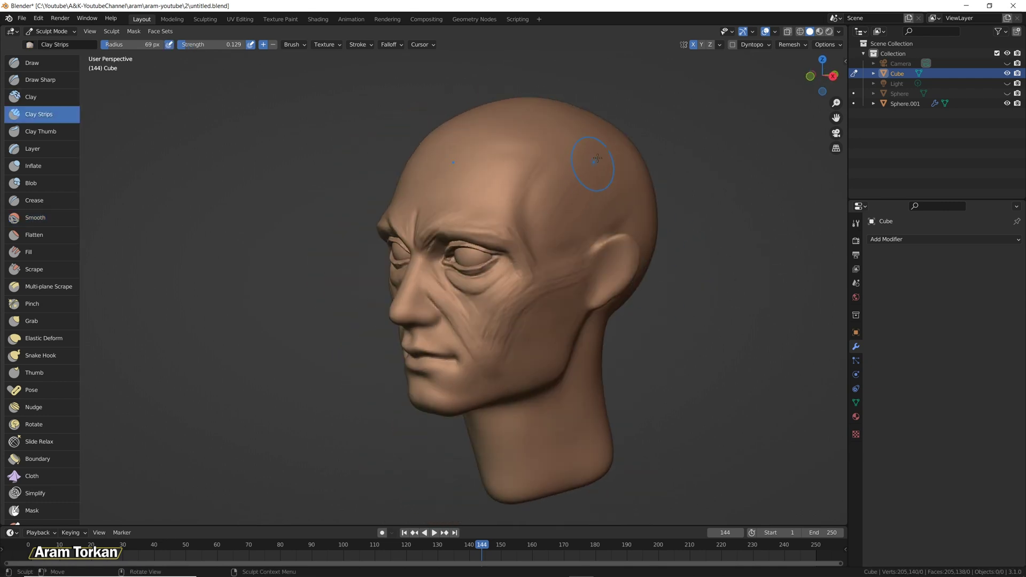
{"action": "left_click_drag", "start_coordinate": [598, 158], "coordinate": [578, 166], "text": "shift"}
Smooth the cheekbones and cheek strokes with an 85 px brush.
{"action": "mouse_move", "coordinate": [675, 322]}
{"action": "left_mouse_down", "text": "alt"}
{"action": "mouse_move", "coordinate": [769, 315]}
{"action": "mouse_move", "coordinate": [711, 278]}
{"action": "left_mouse_up", "text": "alt"}
{"action": "key", "text": "f"}
{"action": "left_click", "coordinate": [726, 277]}
{"action": "mouse_move", "coordinate": [529, 263]}
{"action": "left_mouse_down", "text": "shift"}
{"action": "mouse_move", "coordinate": [504, 244]}
{"action": "mouse_move", "coordinate": [557, 301]}
{"action": "left_mouse_up", "text": "shift"}
{"action": "mouse_move", "coordinate": [481, 311]}
{"action": "middle_mouse_down", "text": "shift"}
{"action": "mouse_move", "coordinate": [558, 315]}
{"action": "mouse_move", "coordinate": [502, 311]}
{"action": "mouse_move", "coordinate": [582, 374]}
{"action": "middle_mouse_up", "text": "shift"}
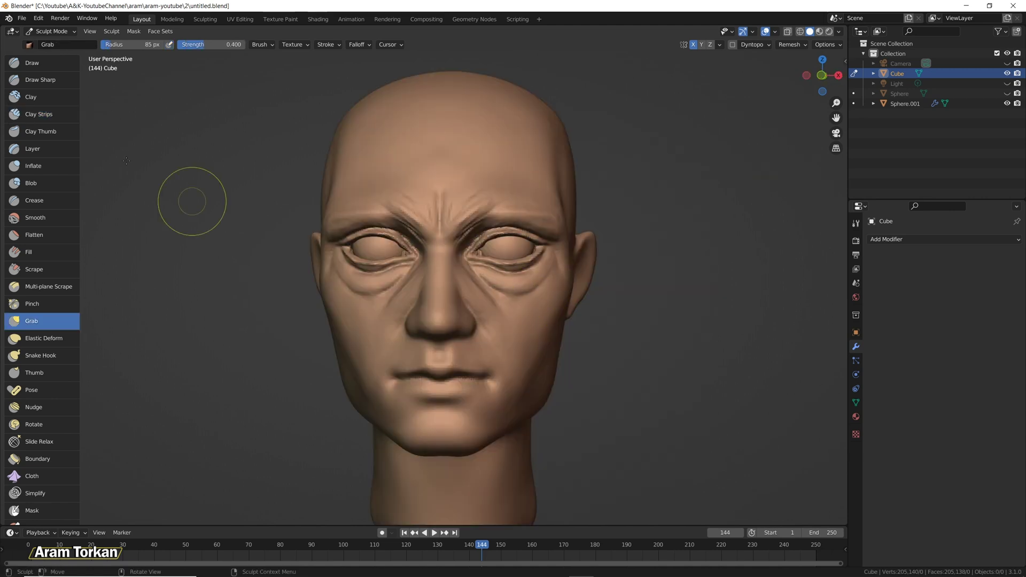
Soften the frown lines, brows and forehead with Smooth at 43 px and strength 0.153.
{"action": "key", "text": "c"}
{"action": "key", "text": "f"}
{"action": "left_click", "coordinate": [641, 303]}
{"action": "left_click", "coordinate": [35, 218]}
{"action": "left_click_drag", "start_coordinate": [235, 45], "coordinate": [188, 44]}
{"action": "key", "text": "shift+f"}
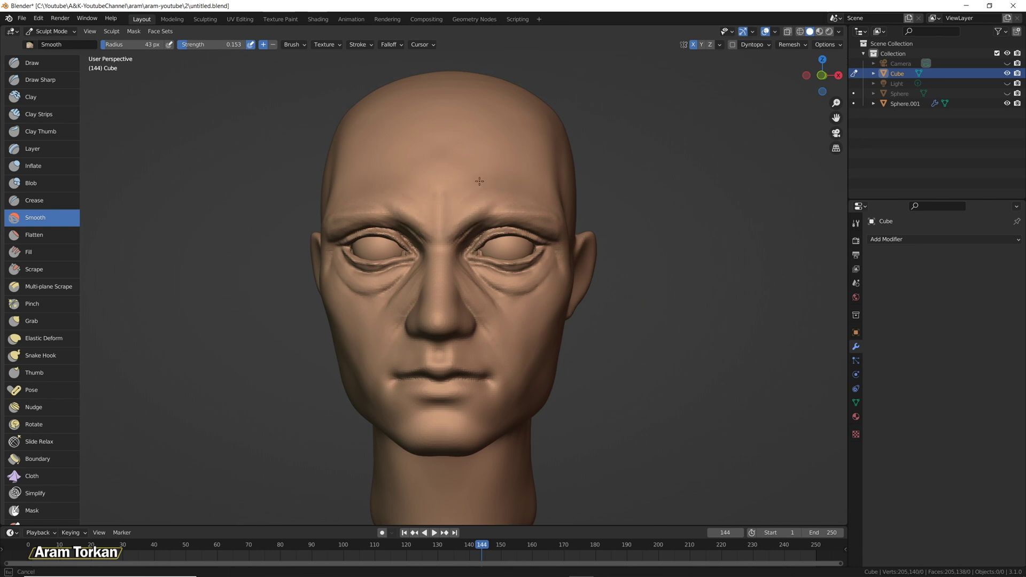
{"action": "mouse_move", "coordinate": [474, 213]}
{"action": "middle_mouse_down"}
{"action": "mouse_move", "coordinate": [651, 218]}
{"action": "mouse_move", "coordinate": [510, 214]}
{"action": "middle_mouse_up"}
{"action": "left_click_drag", "start_coordinate": [541, 179], "coordinate": [489, 180]}
{"action": "mouse_move", "coordinate": [625, 239]}
{"action": "middle_mouse_down"}
{"action": "mouse_move", "coordinate": [705, 171]}
{"action": "mouse_move", "coordinate": [615, 240]}
{"action": "middle_mouse_up"}
Carve around the outer brows with Clay Strips at 43 px and smooth the inner brows.
{"action": "left_click", "coordinate": [38, 114]}
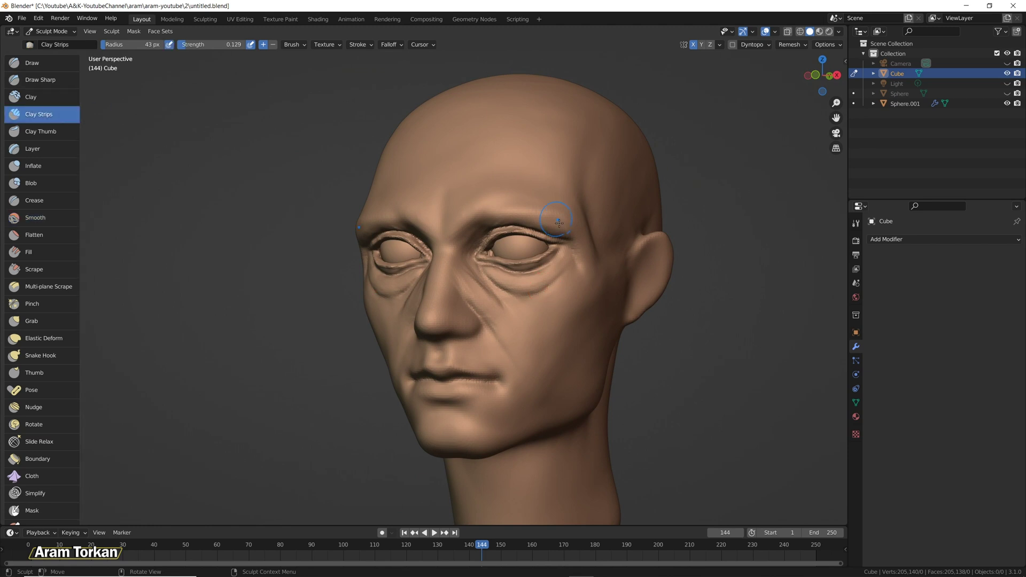
{"action": "mouse_move", "coordinate": [555, 229]}
{"action": "left_mouse_down", "text": "ctrl"}
{"action": "mouse_move", "coordinate": [515, 219]}
{"action": "mouse_move", "coordinate": [576, 222]}
{"action": "mouse_move", "coordinate": [549, 220]}
{"action": "mouse_move", "coordinate": [576, 232]}
{"action": "mouse_move", "coordinate": [545, 205]}
{"action": "left_mouse_up", "text": "ctrl"}
{"action": "left_click_drag", "start_coordinate": [474, 217], "coordinate": [476, 218], "text": "shift"}
{"action": "mouse_move", "coordinate": [677, 240]}
{"action": "left_mouse_down", "text": "alt"}
{"action": "mouse_move", "coordinate": [720, 245]}
{"action": "mouse_move", "coordinate": [703, 232]}
{"action": "left_mouse_up", "text": "alt"}
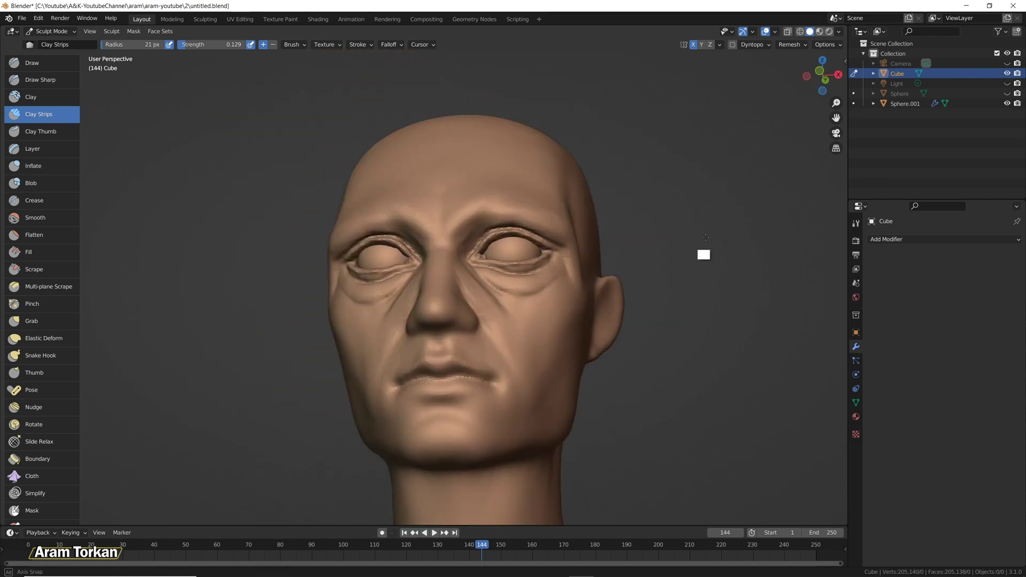
Adjust the eyelid shapes with Grab at 26 px and smooth the under-eye bags and upper cheeks.
{"action": "key", "text": "g"}
{"action": "left_click_drag", "start_coordinate": [412, 275], "coordinate": [547, 249], "text": "alt+shift"}
{"action": "mouse_move", "coordinate": [652, 320]}
{"action": "left_mouse_down", "text": "alt"}
{"action": "mouse_move", "coordinate": [592, 329]}
{"action": "mouse_move", "coordinate": [564, 298]}
{"action": "mouse_move", "coordinate": [598, 287]}
{"action": "left_mouse_up", "text": "alt"}
{"action": "left_click_drag", "start_coordinate": [602, 289], "coordinate": [703, 315], "text": "alt"}
{"action": "mouse_move", "coordinate": [594, 267]}
{"action": "left_mouse_down", "text": "shift"}
{"action": "mouse_move", "coordinate": [570, 273]}
{"action": "mouse_move", "coordinate": [607, 280]}
{"action": "left_mouse_up", "text": "shift"}
{"action": "mouse_move", "coordinate": [588, 288]}
{"action": "left_mouse_down", "text": "alt"}
{"action": "mouse_move", "coordinate": [646, 312]}
{"action": "mouse_move", "coordinate": [585, 259]}
{"action": "left_mouse_up", "text": "alt"}
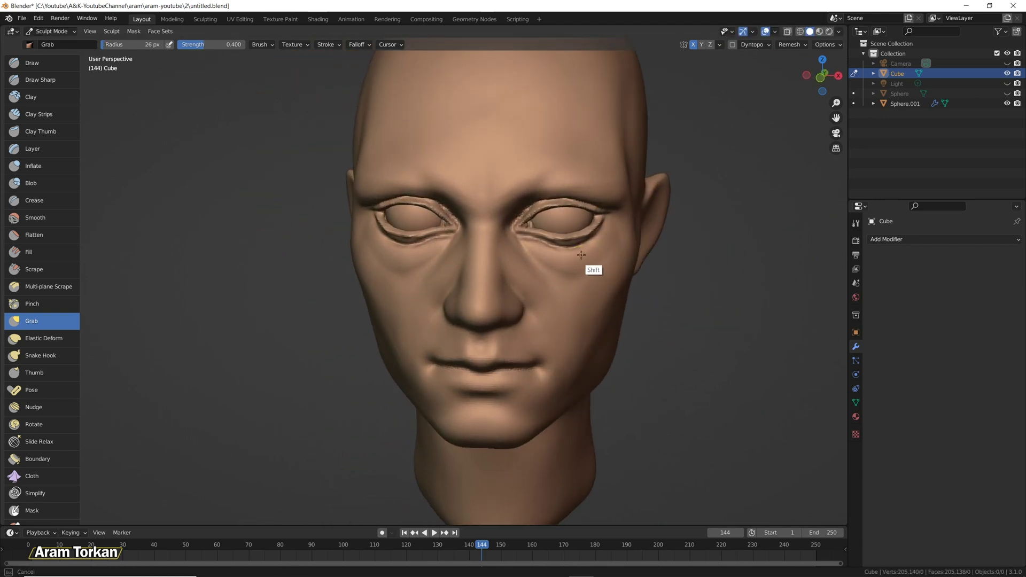
{"action": "left_click_drag", "start_coordinate": [518, 258], "coordinate": [545, 272], "text": "shift"}
{"action": "mouse_move", "coordinate": [550, 276]}
{"action": "left_mouse_down", "text": "alt"}
{"action": "mouse_move", "coordinate": [724, 272]}
{"action": "mouse_move", "coordinate": [603, 258]}
{"action": "left_mouse_up", "text": "alt"}
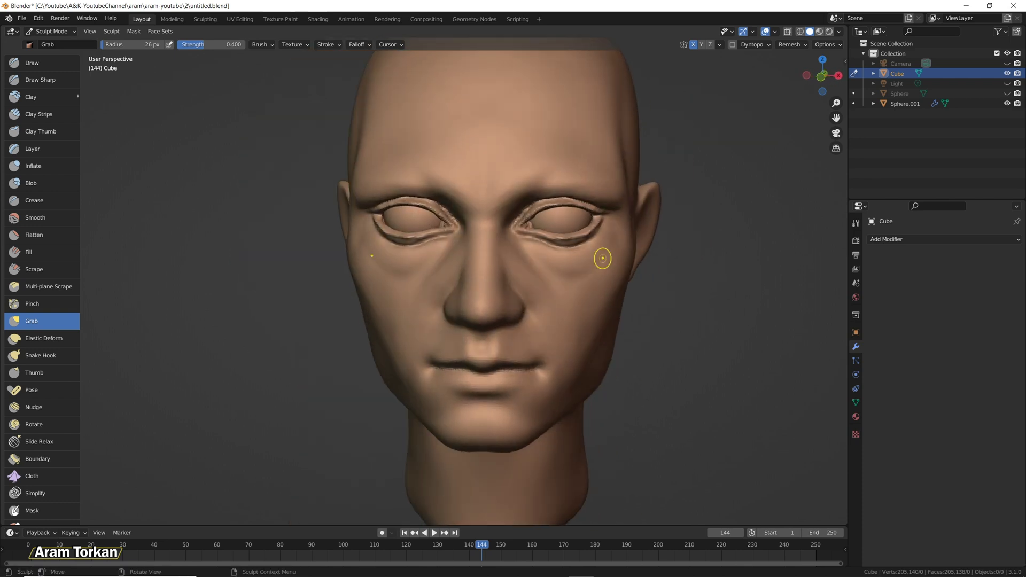
Rework the under-eye folds with Draw Sharp at strength 0.163 and blend them into the cheeks.
{"action": "key", "text": "2"}
{"action": "key", "text": "f"}
{"action": "left_click", "coordinate": [557, 272]}
{"action": "left_click_drag", "start_coordinate": [214, 45], "coordinate": [208, 44]}
{"action": "left_click_drag", "start_coordinate": [520, 238], "coordinate": [565, 276], "text": "ctrl"}
{"action": "left_click_drag", "start_coordinate": [613, 251], "coordinate": [623, 225], "text": "shift"}
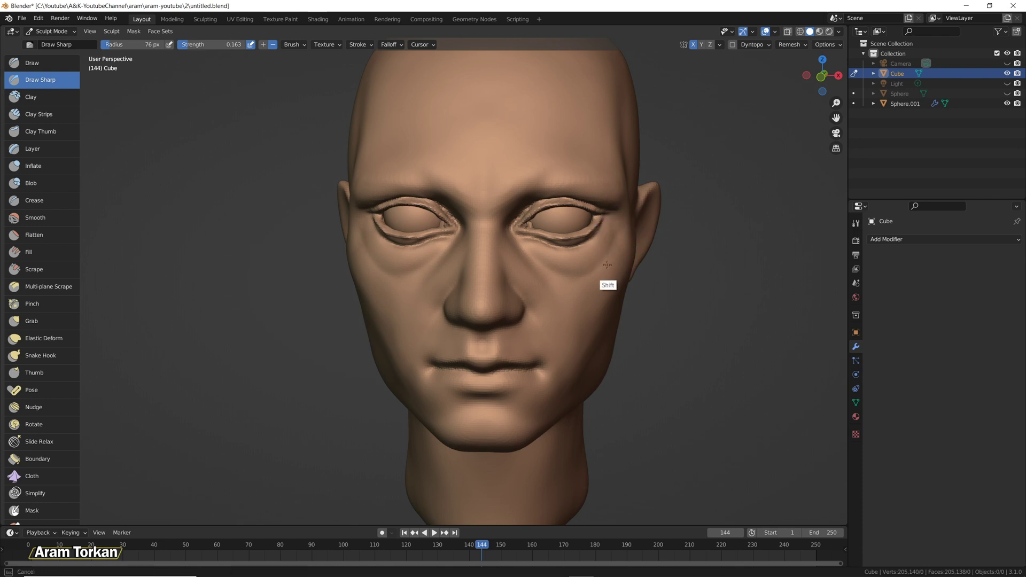
{"action": "left_click_drag", "start_coordinate": [579, 278], "coordinate": [524, 251], "text": "shift"}
Sculpt the inner brows beside the nose bridge and smooth them into the forehead.
{"action": "mouse_move", "coordinate": [544, 202]}
{"action": "middle_mouse_down"}
{"action": "mouse_move", "coordinate": [623, 259]}
{"action": "mouse_move", "coordinate": [553, 208]}
{"action": "middle_mouse_up"}
{"action": "left_click_drag", "start_coordinate": [502, 224], "coordinate": [522, 204], "text": "shift"}
{"action": "key", "text": "f"}
{"action": "left_click", "coordinate": [535, 223]}
{"action": "left_click_drag", "start_coordinate": [518, 199], "coordinate": [506, 214]}
{"action": "mouse_move", "coordinate": [502, 213]}
{"action": "left_mouse_down", "text": "shift"}
{"action": "mouse_move", "coordinate": [491, 225]}
{"action": "mouse_move", "coordinate": [490, 199]}
{"action": "left_mouse_up", "text": "shift"}
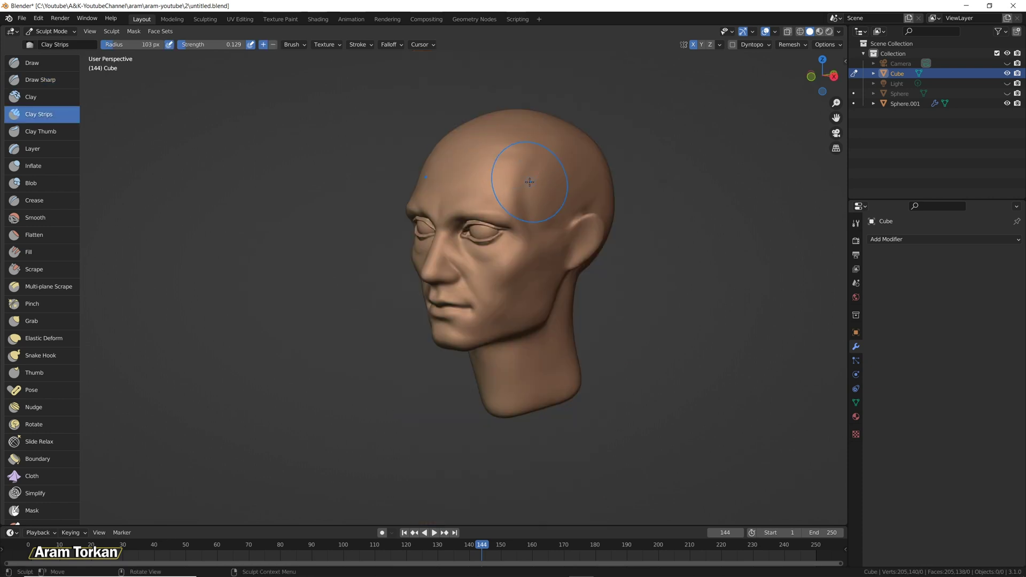
Refine and smooth the temples and forehead with Draw Sharp at 69 px and 47 px.
{"action": "key", "text": "f"}
{"action": "left_click", "coordinate": [532, 179]}
{"action": "left_click", "coordinate": [57, 82]}
{"action": "middle_click_drag", "start_coordinate": [382, 111], "coordinate": [618, 236]}
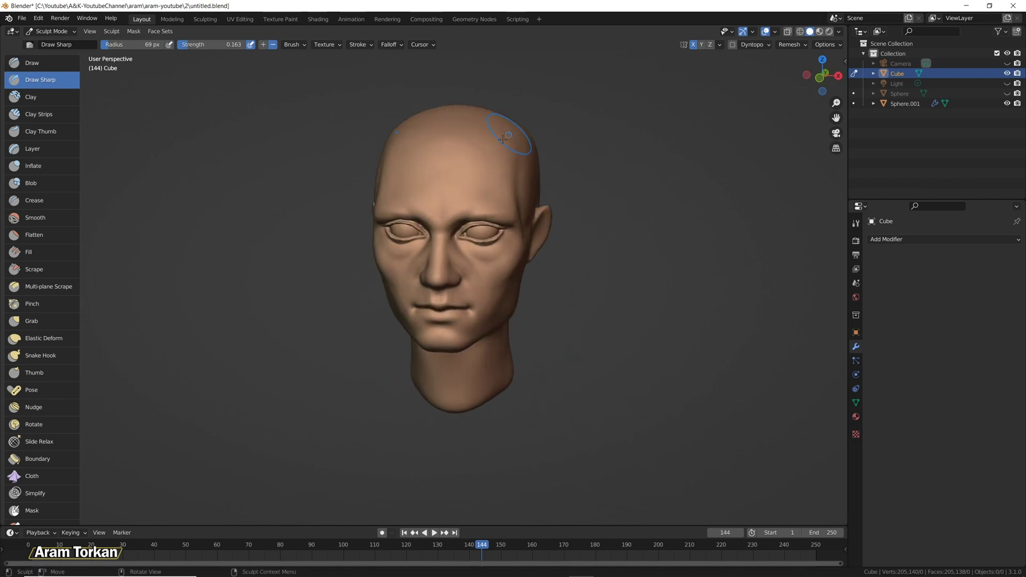
{"action": "mouse_move", "coordinate": [615, 205]}
{"action": "middle_mouse_down"}
{"action": "mouse_move", "coordinate": [641, 212]}
{"action": "mouse_move", "coordinate": [586, 225]}
{"action": "mouse_move", "coordinate": [589, 197]}
{"action": "middle_mouse_up"}
{"action": "key", "text": "f"}
{"action": "left_click", "coordinate": [602, 199]}
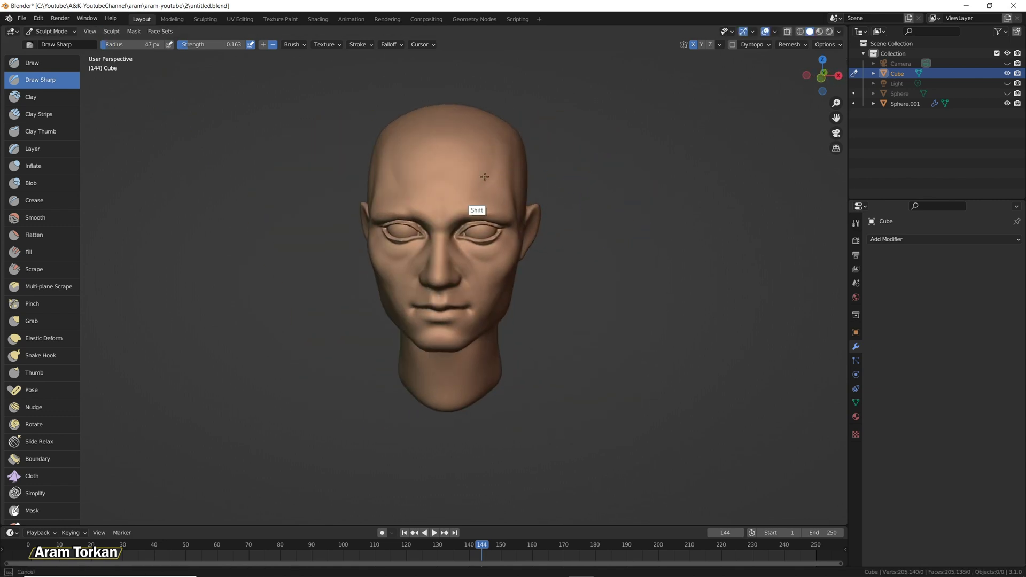
Smooth the inner under-eye area and fill out the upper eyelids below the brows with Clay Strips at 24 px.
{"action": "scroll", "coordinate": [481, 225], "scroll_direction": "up", "scroll_amount": 4}
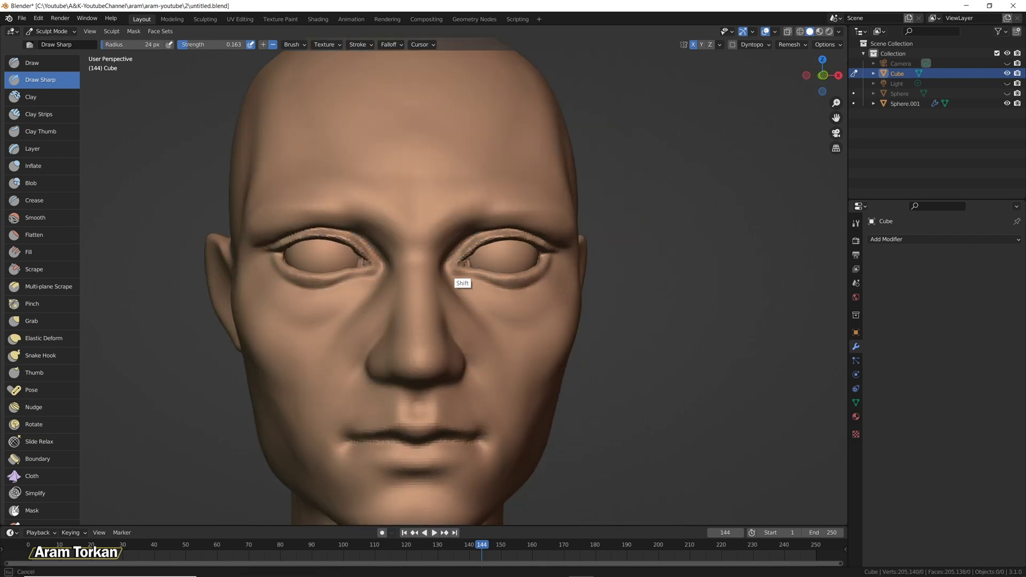
{"action": "mouse_move", "coordinate": [467, 284]}
{"action": "middle_mouse_down", "text": "alt"}
{"action": "mouse_move", "coordinate": [543, 248]}
{"action": "mouse_move", "coordinate": [541, 239]}
{"action": "mouse_move", "coordinate": [652, 227]}
{"action": "mouse_move", "coordinate": [556, 197]}
{"action": "middle_mouse_up", "text": "alt"}
{"action": "left_click", "coordinate": [43, 114]}
{"action": "left_click_drag", "start_coordinate": [493, 224], "coordinate": [557, 230]}
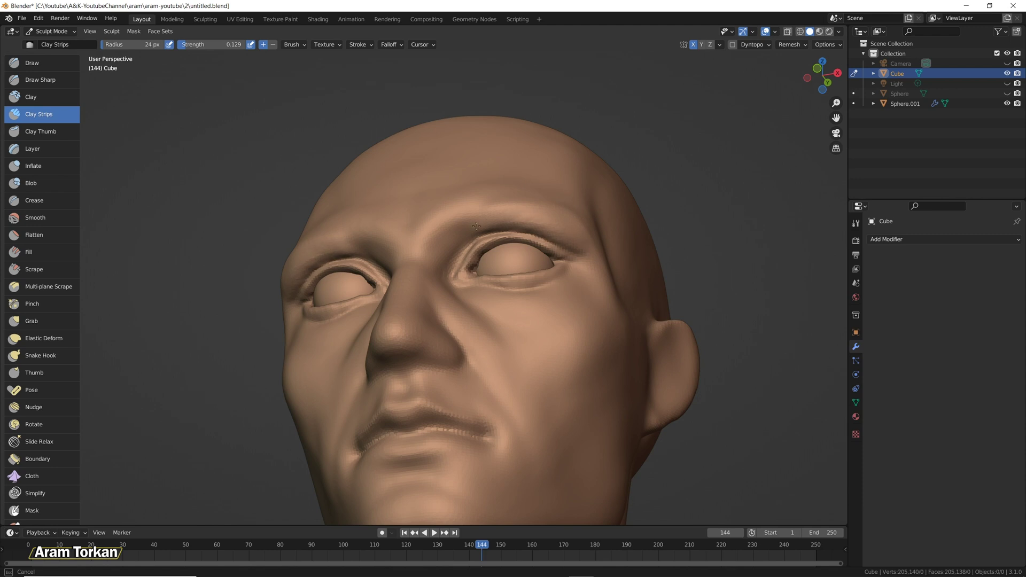
Reshape the inner brow ridges and the area between them with Clay Strips at 24 px.
{"action": "middle_click_drag", "start_coordinate": [583, 244], "coordinate": [486, 196], "text": "alt"}
{"action": "left_click_drag", "start_coordinate": [420, 221], "coordinate": [426, 213], "text": "ctrl"}
{"action": "mouse_move", "coordinate": [426, 214]}
{"action": "middle_mouse_down", "text": "alt"}
{"action": "mouse_move", "coordinate": [476, 179]}
{"action": "mouse_move", "coordinate": [655, 238]}
{"action": "mouse_move", "coordinate": [447, 213]}
{"action": "mouse_move", "coordinate": [690, 288]}
{"action": "mouse_move", "coordinate": [438, 252]}
{"action": "mouse_move", "coordinate": [586, 208]}
{"action": "mouse_move", "coordinate": [690, 273]}
{"action": "mouse_move", "coordinate": [658, 240]}
{"action": "mouse_move", "coordinate": [514, 209]}
{"action": "middle_mouse_up", "text": "alt"}
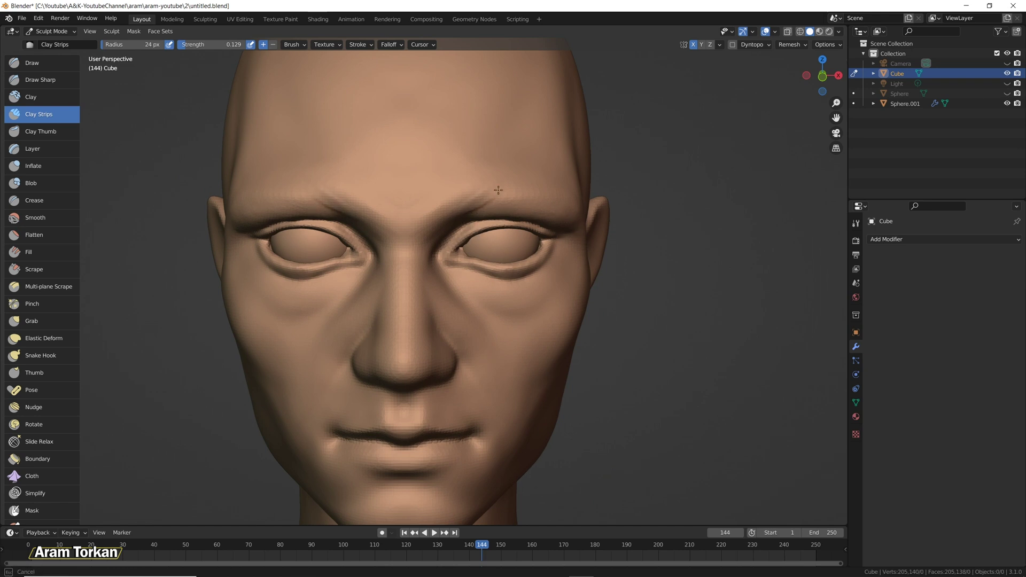
{"action": "scroll", "coordinate": [588, 394], "scroll_direction": "down", "scroll_amount": 3}
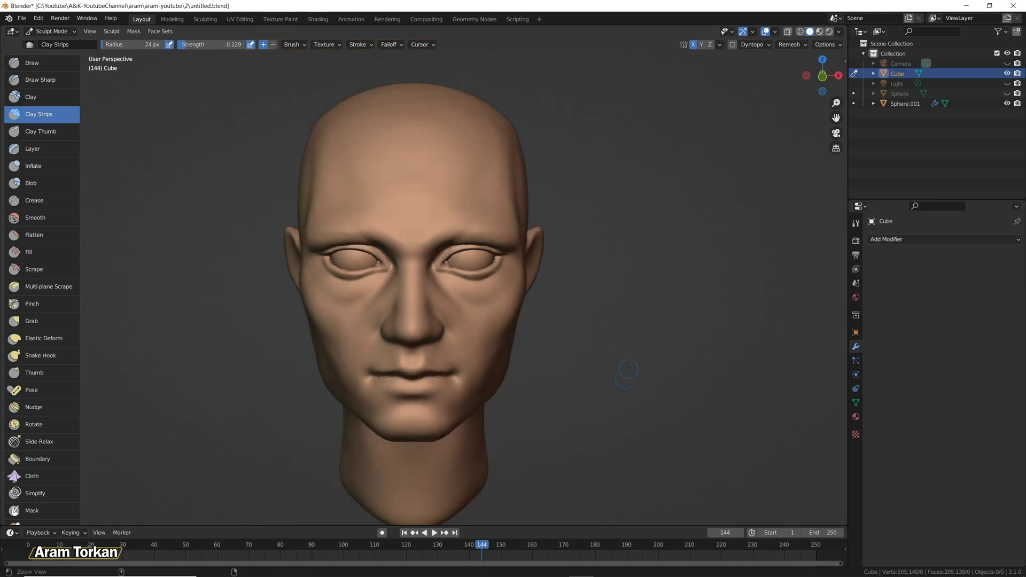
Deepen the outer upper eyelid creases in front view with Draw Sharp at 24 px and strength 0.163.
{"action": "key", "text": "grave"}
{"action": "left_click", "coordinate": [489, 279]}
{"action": "scroll", "coordinate": [634, 319], "scroll_direction": "up", "scroll_amount": 3}
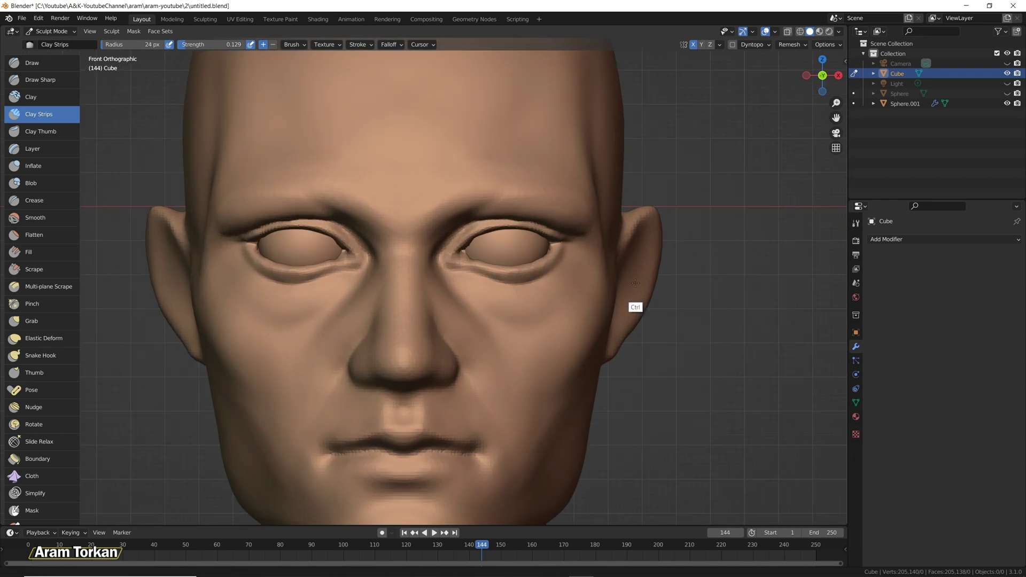
{"action": "left_click", "coordinate": [40, 79]}
{"action": "left_click_drag", "start_coordinate": [551, 217], "coordinate": [602, 230]}
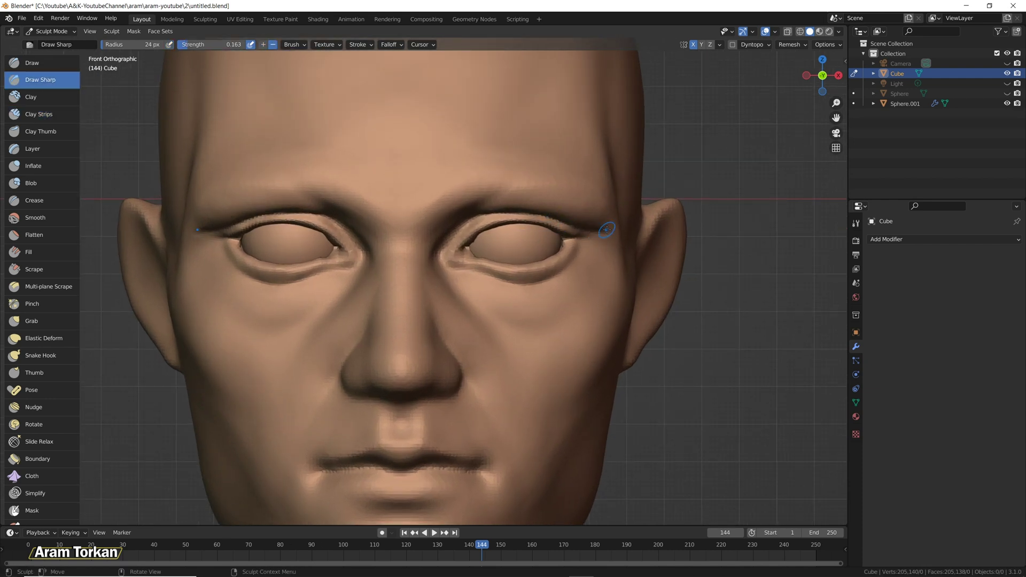
Smooth the inner brows and upper eyelids with Clay Strips at 29 px, and sharpen the inner eye corners with Draw Sharp at strength 0.163.
{"action": "mouse_move", "coordinate": [529, 212]}
{"action": "left_mouse_down"}
{"action": "mouse_move", "coordinate": [484, 213]}
{"action": "mouse_move", "coordinate": [415, 239]}
{"action": "left_mouse_up"}
{"action": "mouse_move", "coordinate": [480, 200]}
{"action": "left_mouse_down", "text": "shift"}
{"action": "mouse_move", "coordinate": [475, 219]}
{"action": "mouse_move", "coordinate": [440, 241]}
{"action": "left_mouse_up", "text": "shift"}
{"action": "mouse_move", "coordinate": [495, 174]}
{"action": "left_mouse_down", "text": "shift"}
{"action": "mouse_move", "coordinate": [469, 182]}
{"action": "mouse_move", "coordinate": [483, 177]}
{"action": "mouse_move", "coordinate": [541, 215]}
{"action": "left_mouse_up", "text": "shift"}
{"action": "mouse_move", "coordinate": [443, 237]}
{"action": "left_mouse_down", "text": "shift"}
{"action": "mouse_move", "coordinate": [444, 250]}
{"action": "mouse_move", "coordinate": [459, 231]}
{"action": "mouse_move", "coordinate": [441, 240]}
{"action": "left_mouse_up", "text": "shift"}
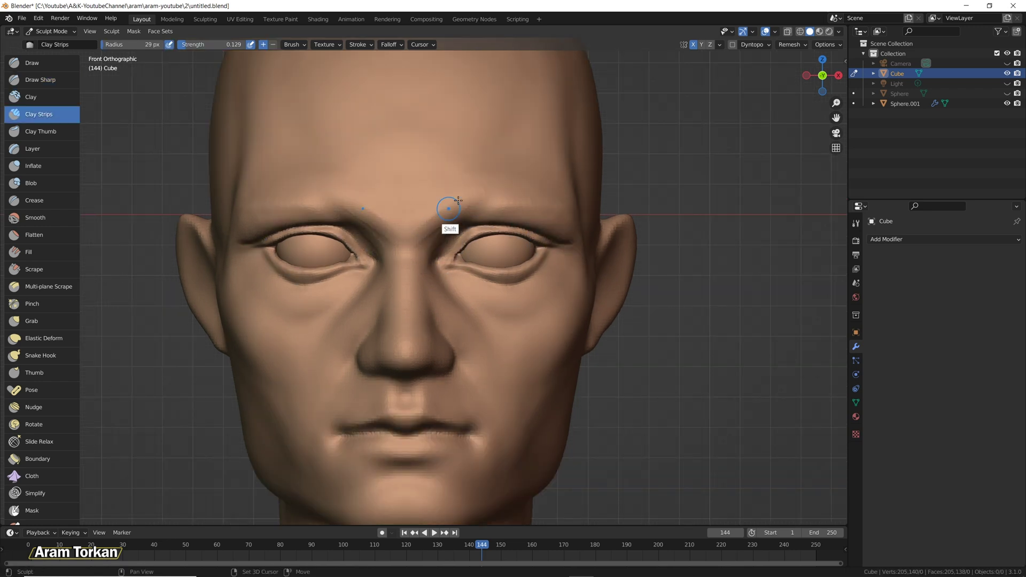
{"action": "left_click_drag", "start_coordinate": [485, 192], "coordinate": [465, 194], "text": "shift"}
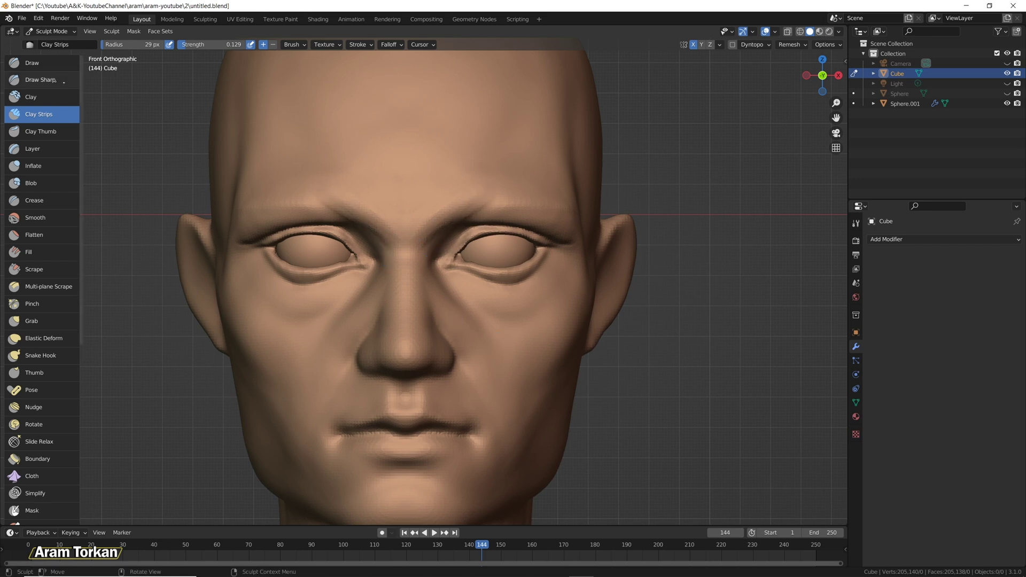
{"action": "left_click", "coordinate": [40, 79]}
{"action": "left_click_drag", "start_coordinate": [437, 261], "coordinate": [457, 241]}
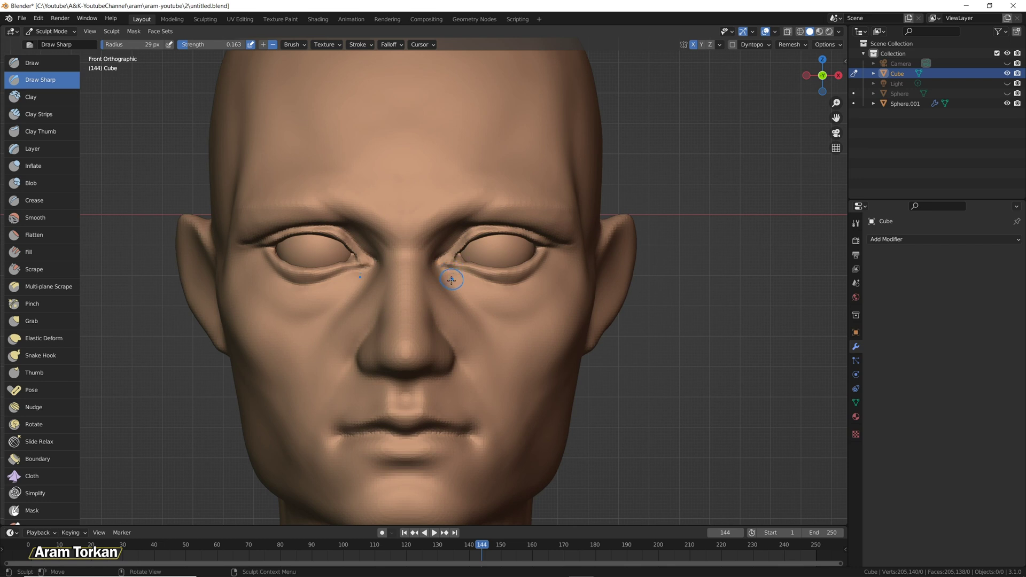
Build up and smooth the upper eyelids and the area beneath the lower lids with Clay Strips at strength 0.129.
{"action": "key", "text": "c"}
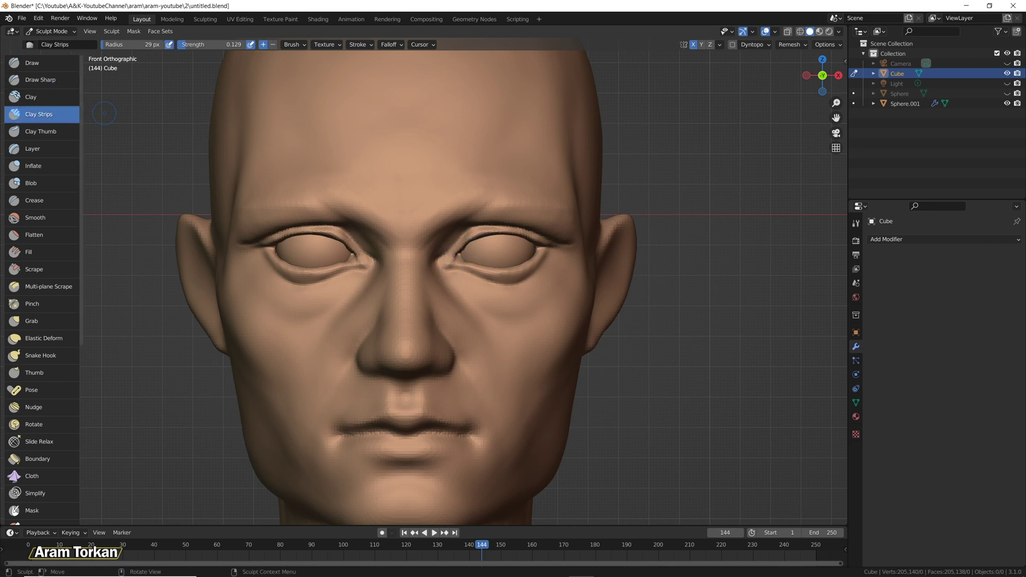
{"action": "key", "text": "f"}
{"action": "left_click", "coordinate": [336, 356]}
{"action": "left_click_drag", "start_coordinate": [453, 249], "coordinate": [544, 244]}
{"action": "left_click_drag", "start_coordinate": [544, 243], "coordinate": [466, 232], "text": "shift"}
{"action": "left_click_drag", "start_coordinate": [533, 269], "coordinate": [467, 289]}
Redefine the upper eyelid crease and the lower eyelid with Draw Sharp at 27 px and strength 0.163.
{"action": "left_click", "coordinate": [40, 80]}
{"action": "mouse_move", "coordinate": [463, 246]}
{"action": "left_mouse_down"}
{"action": "mouse_move", "coordinate": [458, 265]}
{"action": "mouse_move", "coordinate": [470, 243]}
{"action": "left_mouse_up"}
{"action": "mouse_move", "coordinate": [479, 239]}
{"action": "left_mouse_down"}
{"action": "mouse_move", "coordinate": [532, 242]}
{"action": "mouse_move", "coordinate": [525, 266]}
{"action": "left_mouse_up"}
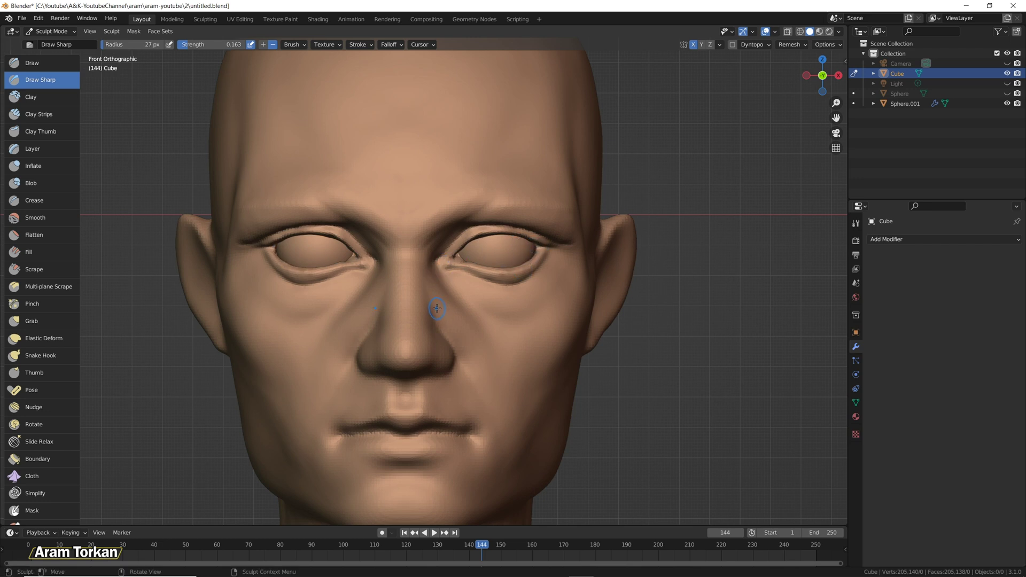
{"action": "mouse_move", "coordinate": [455, 267]}
{"action": "left_mouse_down", "text": "ctrl"}
{"action": "mouse_move", "coordinate": [509, 277]}
{"action": "mouse_move", "coordinate": [534, 268]}
{"action": "left_mouse_up", "text": "ctrl"}
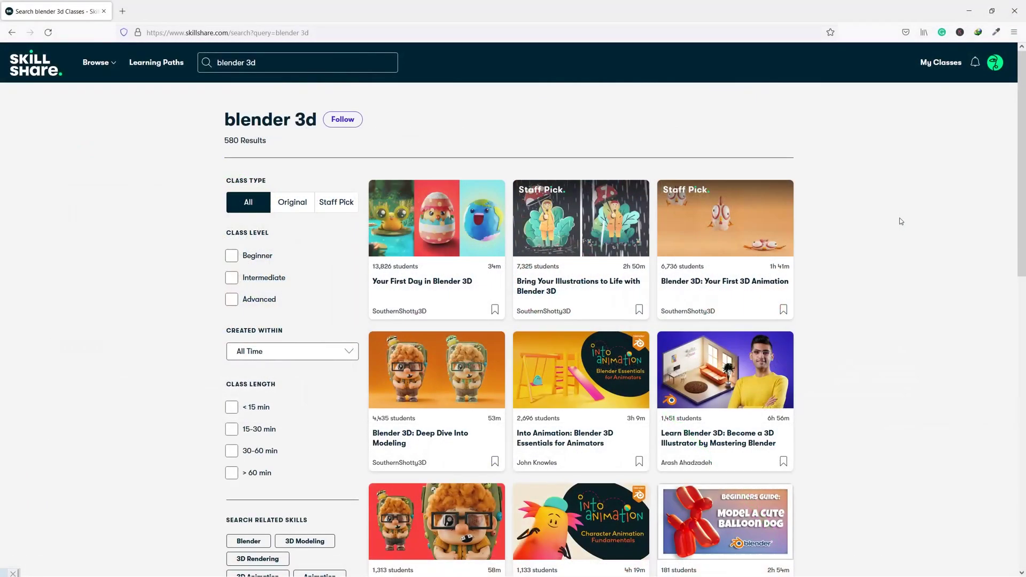
Switch to Skillshare in the browser and look through the class results for "blender 3d" and "Character Sculpting".
{"action": "scroll", "coordinate": [899, 217], "scroll_direction": "down", "scroll_amount": 2}
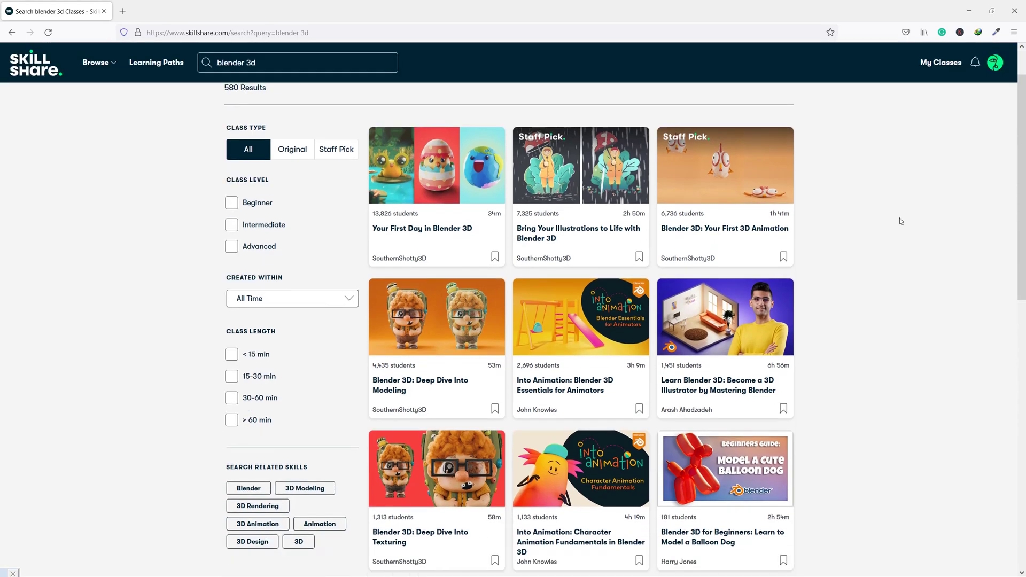
{"action": "scroll", "coordinate": [900, 218], "scroll_direction": "down", "scroll_amount": 4}
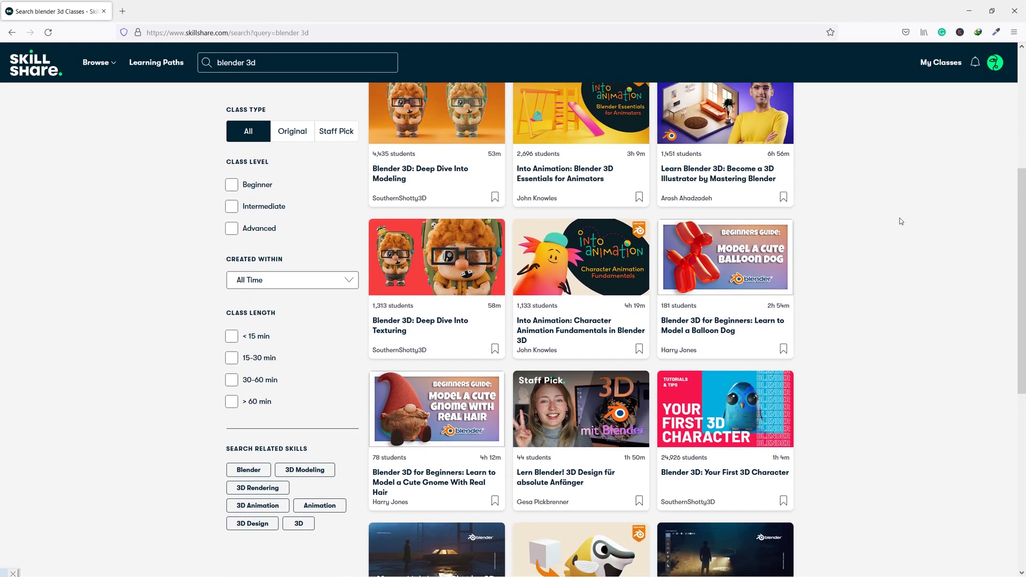
{"action": "scroll", "coordinate": [900, 217], "scroll_direction": "down", "scroll_amount": 2}
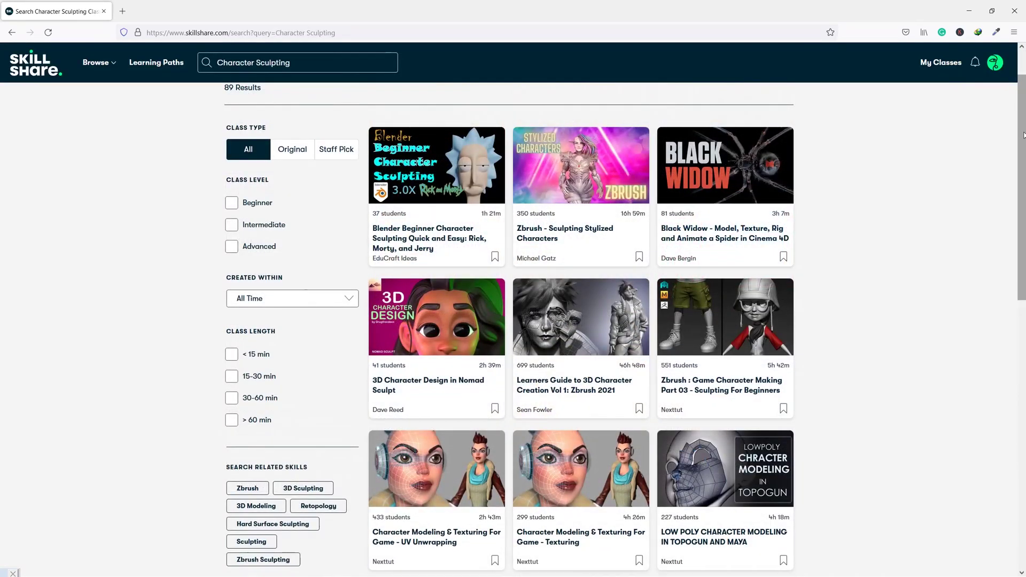
{"action": "left_click_drag", "start_coordinate": [1023, 135], "coordinate": [1024, 395]}
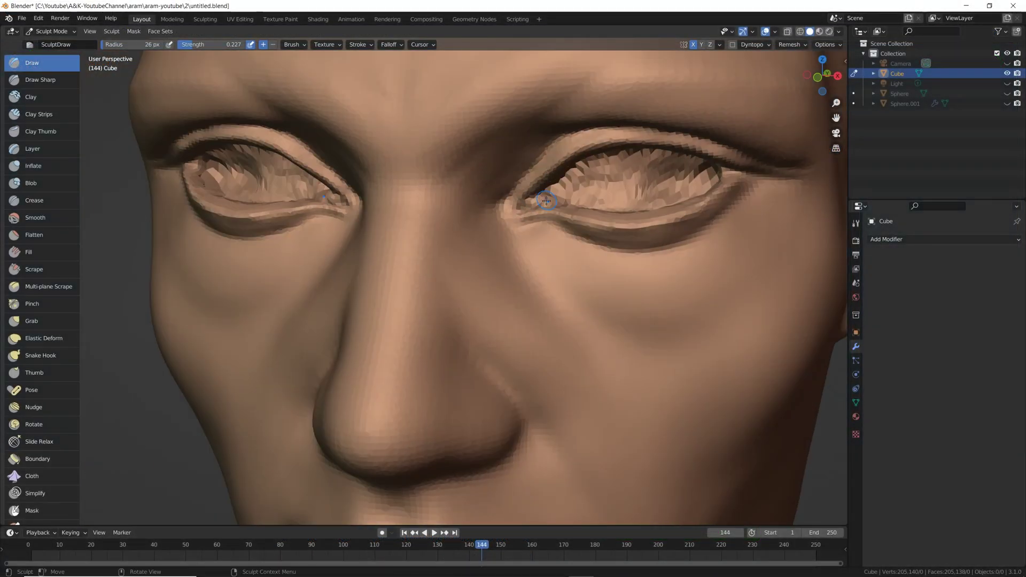
Build up the tear ducts in the inner eye corners with the Draw brush at 26 px and strength 0.227.
{"action": "left_click_drag", "start_coordinate": [546, 201], "coordinate": [546, 195]}
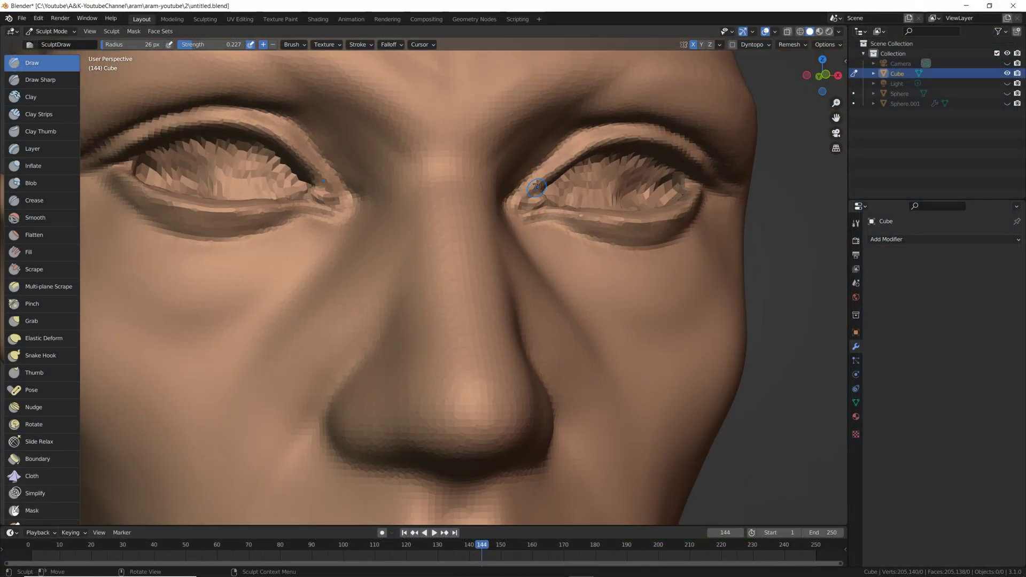
{"action": "mouse_move", "coordinate": [531, 193]}
{"action": "left_mouse_down"}
{"action": "mouse_move", "coordinate": [525, 222]}
{"action": "mouse_move", "coordinate": [515, 205]}
{"action": "mouse_move", "coordinate": [530, 198]}
{"action": "left_mouse_up"}
{"action": "left_click_drag", "start_coordinate": [618, 226], "coordinate": [640, 181], "text": "alt"}
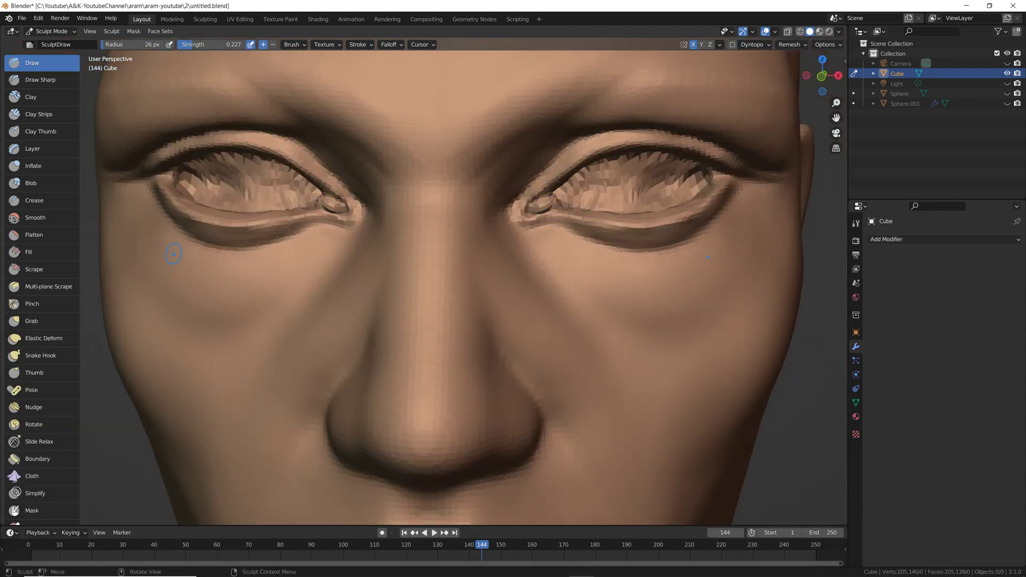
Unhide the mirrored eyeballs (Sphere.001) in Object Mode and return the head to Sculpt Mode.
{"action": "left_click", "coordinate": [51, 31]}
{"action": "left_click", "coordinate": [48, 43]}
{"action": "left_click", "coordinate": [1007, 103]}
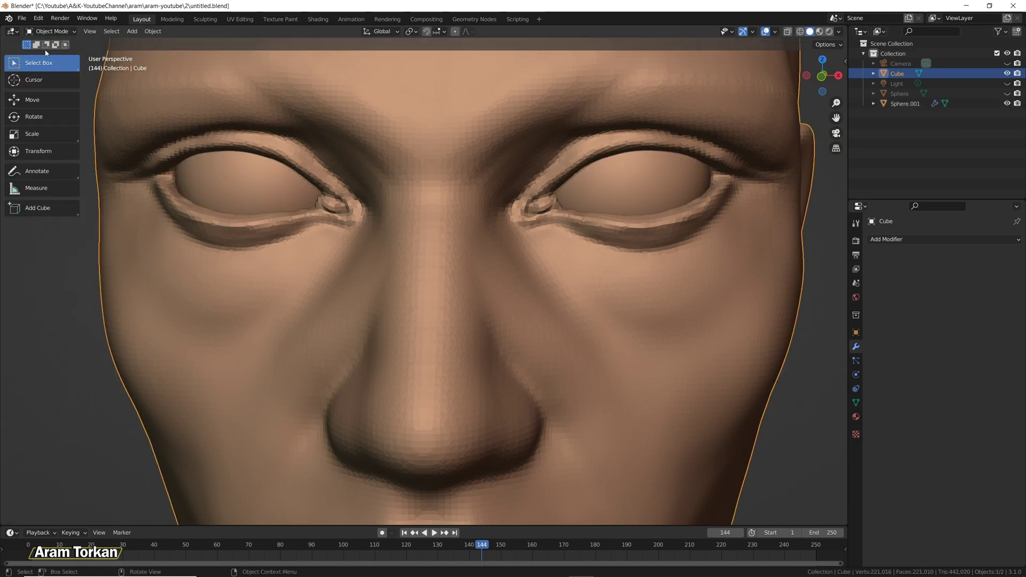
{"action": "left_click", "coordinate": [52, 31]}
{"action": "left_click", "coordinate": [48, 65]}
Adjust the inner eye corners with Grab, and flatten the eyelid rims with Scrape at 21 px and strength 0.590.
{"action": "key", "text": "g"}
{"action": "left_click_drag", "start_coordinate": [550, 203], "coordinate": [568, 220]}
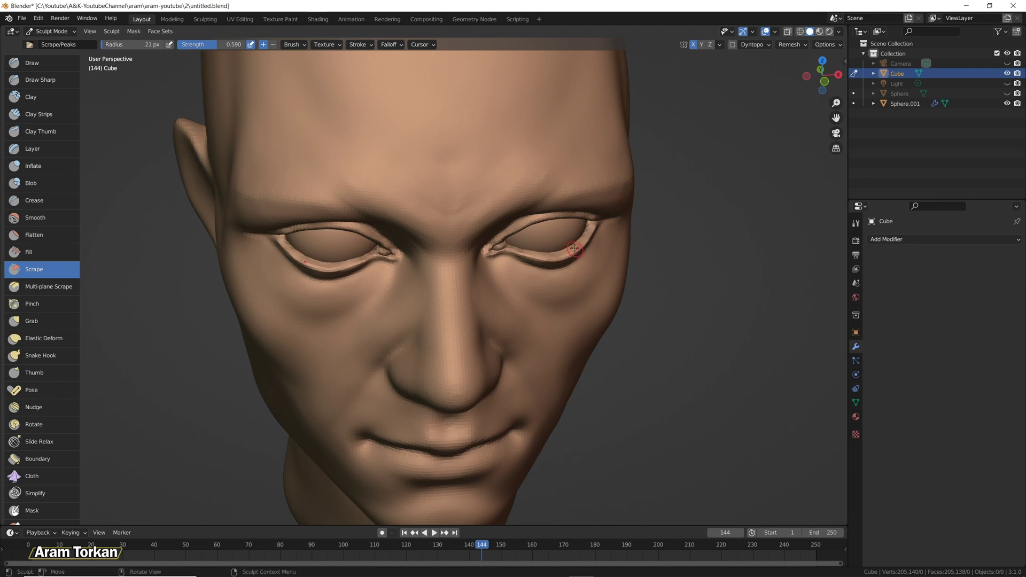
{"action": "left_click_drag", "start_coordinate": [574, 249], "coordinate": [518, 250]}
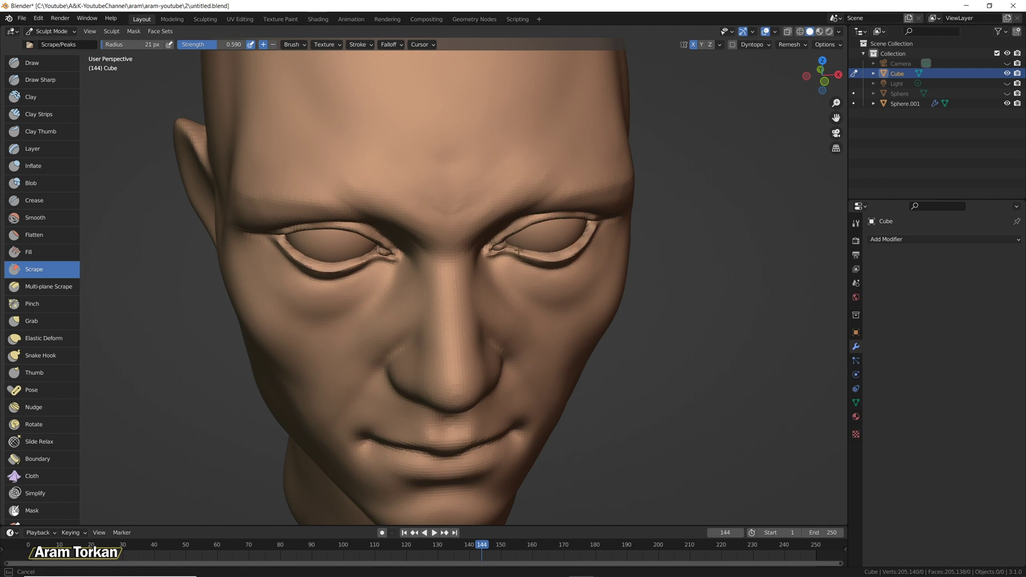
{"action": "left_click_drag", "start_coordinate": [655, 272], "coordinate": [590, 230], "text": "alt"}
{"action": "left_click_drag", "start_coordinate": [528, 218], "coordinate": [513, 228]}
{"action": "mouse_move", "coordinate": [633, 273]}
{"action": "left_mouse_down", "text": "alt"}
{"action": "mouse_move", "coordinate": [674, 243]}
{"action": "mouse_move", "coordinate": [636, 235]}
{"action": "left_mouse_up", "text": "alt"}
Reshape the outer eye corners with Grab at 99 px and 23 px, working from below and in front.
{"action": "key", "text": "g"}
{"action": "key", "text": "f"}
{"action": "left_click", "coordinate": [643, 234]}
{"action": "left_click_drag", "start_coordinate": [574, 219], "coordinate": [595, 190], "text": "alt"}
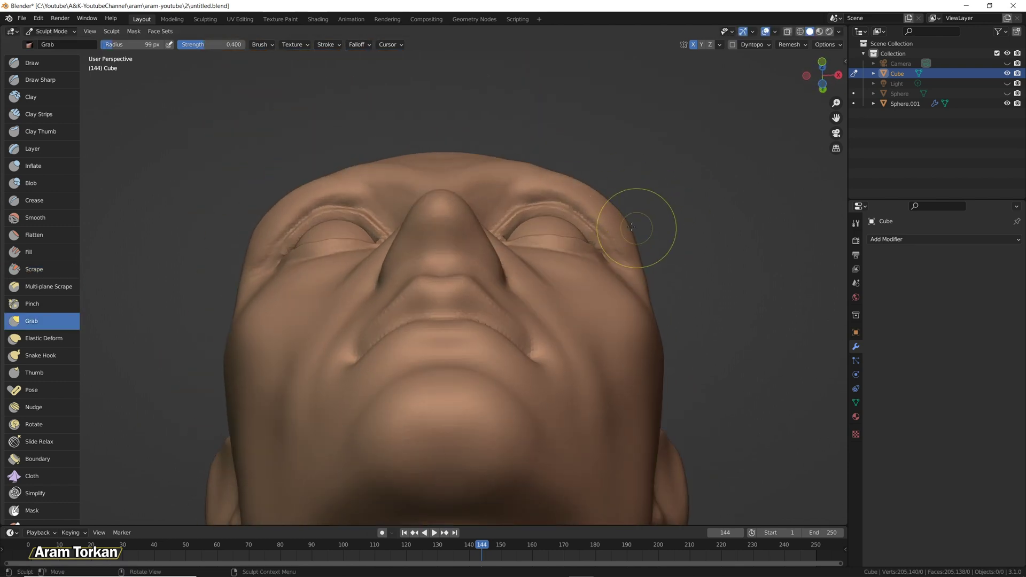
{"action": "key", "text": "f"}
{"action": "left_click", "coordinate": [731, 225]}
{"action": "mouse_move", "coordinate": [640, 234]}
{"action": "left_mouse_down"}
{"action": "mouse_move", "coordinate": [627, 238]}
{"action": "mouse_move", "coordinate": [688, 281]}
{"action": "left_mouse_up"}
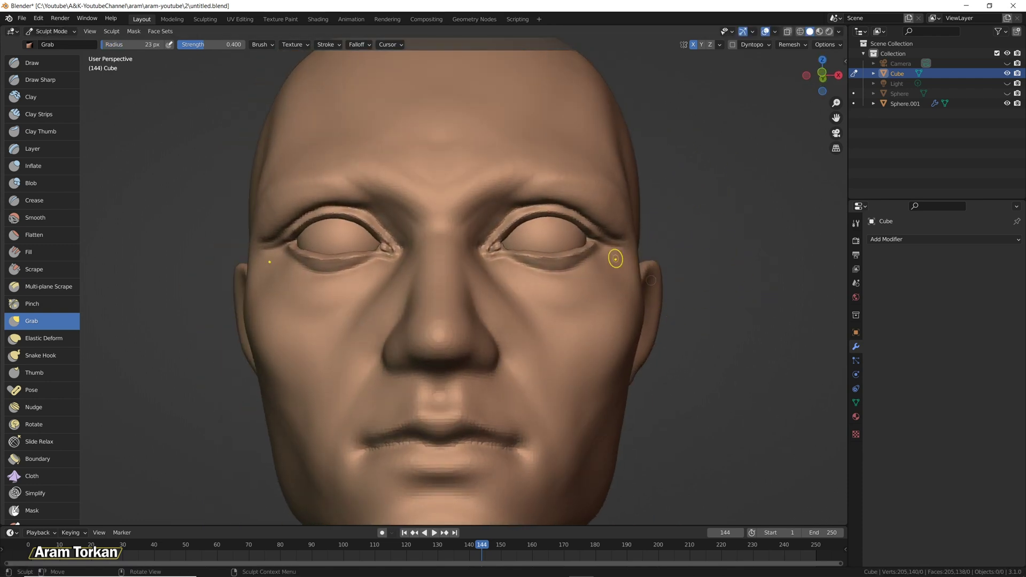
Carve the hollows beneath the inner brows from a low angle with Clay Strips at 24 px and strength 0.129.
{"action": "key", "text": "c"}
{"action": "left_click_drag", "start_coordinate": [631, 243], "coordinate": [545, 200], "text": "alt"}
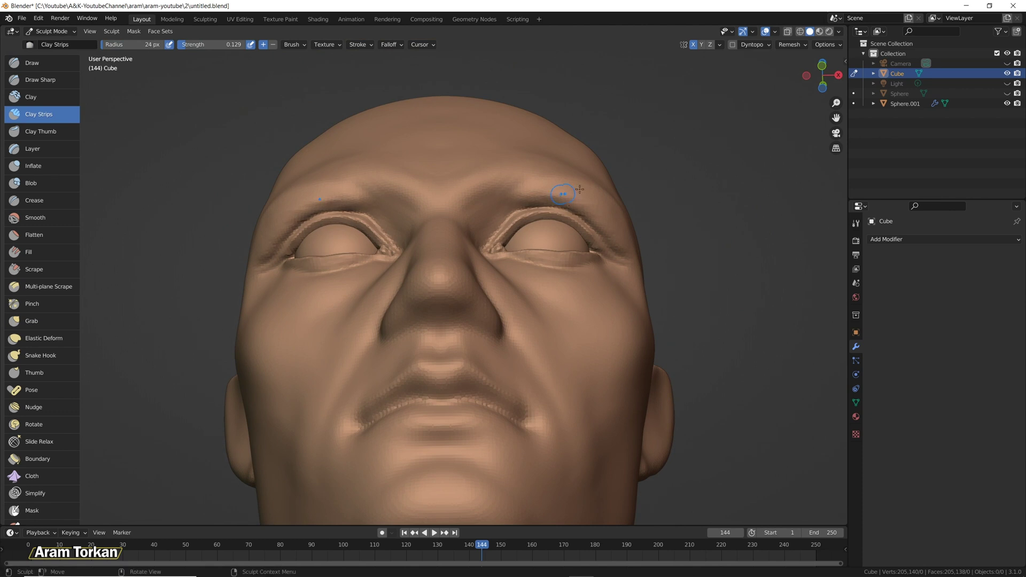
{"action": "left_click_drag", "start_coordinate": [512, 187], "coordinate": [478, 205], "text": "ctrl"}
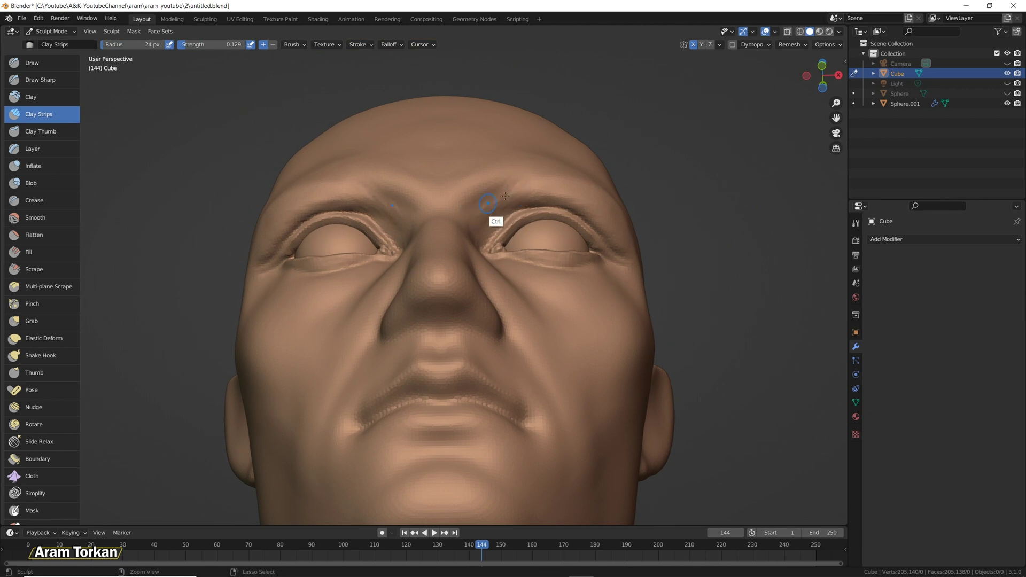
{"action": "mouse_move", "coordinate": [525, 199]}
{"action": "middle_mouse_down"}
{"action": "mouse_move", "coordinate": [648, 194]}
{"action": "mouse_move", "coordinate": [573, 174]}
{"action": "mouse_move", "coordinate": [676, 246]}
{"action": "mouse_move", "coordinate": [469, 149]}
{"action": "mouse_move", "coordinate": [478, 206]}
{"action": "middle_mouse_up"}
Reshape the brow and nose bridge profile in right orthographic view with Grab, using radii of 159, 125 and 88 px.
{"action": "middle_click_drag", "start_coordinate": [634, 281], "coordinate": [511, 300]}
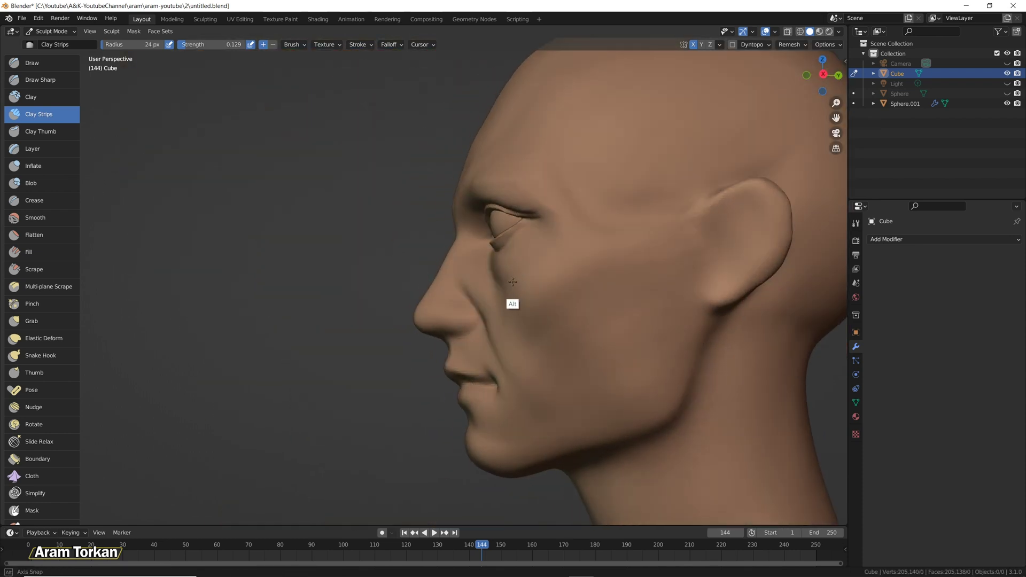
{"action": "middle_click_drag", "start_coordinate": [598, 294], "coordinate": [538, 309], "text": "alt"}
{"action": "scroll", "coordinate": [538, 308], "scroll_direction": "up", "scroll_amount": 2}
{"action": "key", "text": "g"}
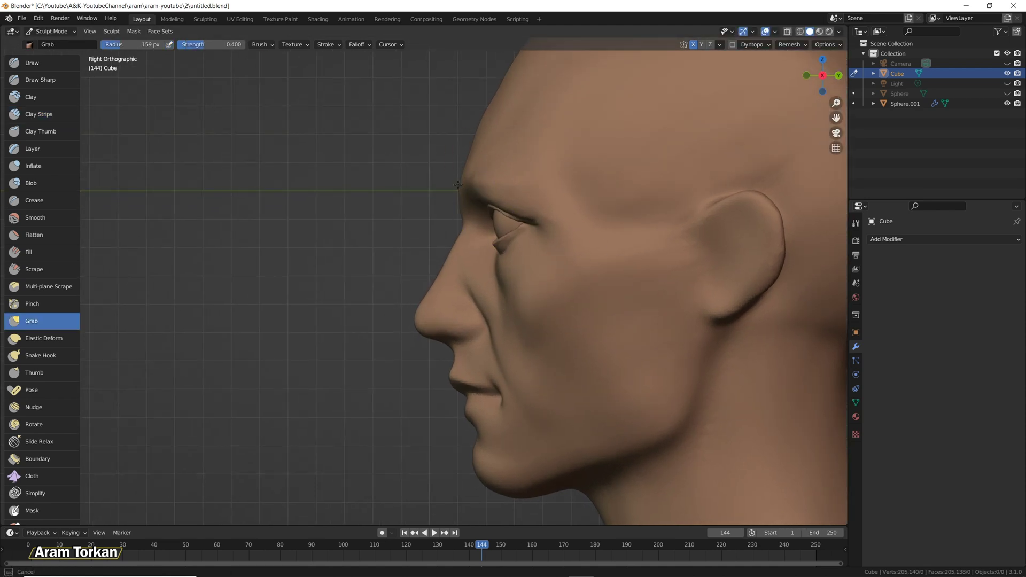
{"action": "key", "text": "f"}
{"action": "left_click_drag", "start_coordinate": [467, 222], "coordinate": [463, 222]}
{"action": "middle_click_drag", "start_coordinate": [581, 215], "coordinate": [586, 194], "text": "ctrl"}
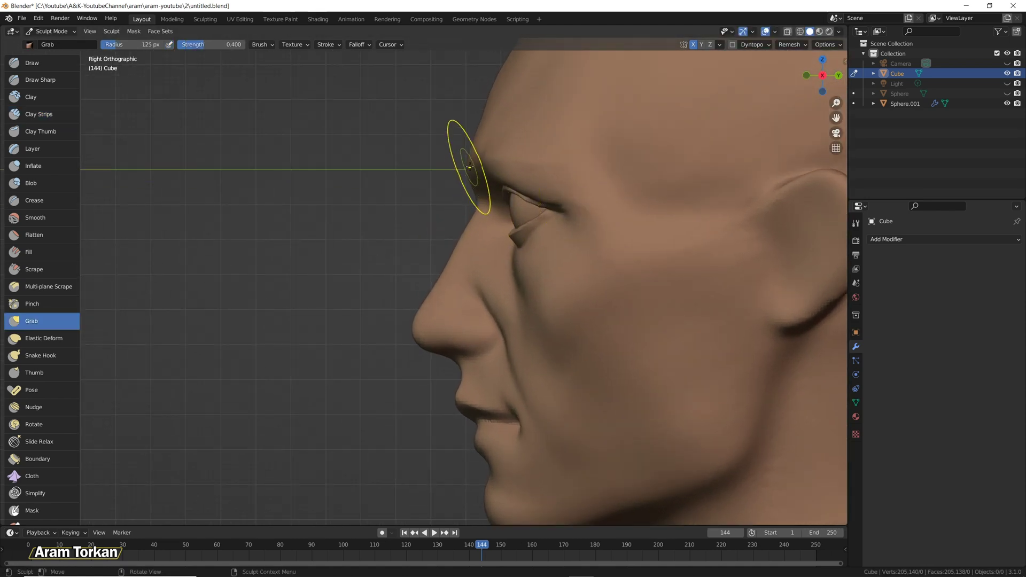
{"action": "key", "text": "f"}
{"action": "left_click", "coordinate": [567, 211]}
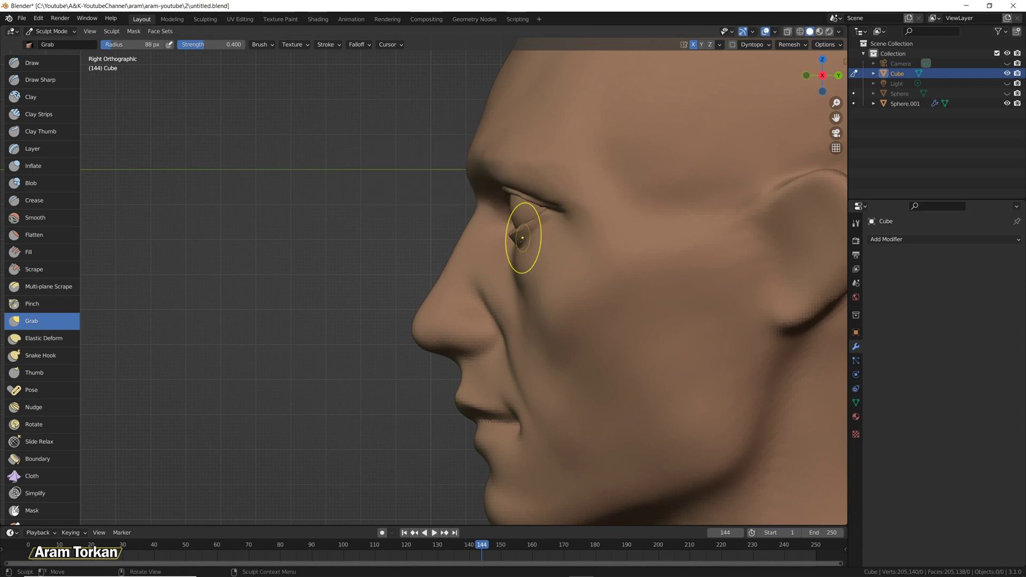
Thicken the lower eyelids and inner eye corners with Inflate at 28 px, using strengths of 0.500 and 0.267.
{"action": "key", "text": "i"}
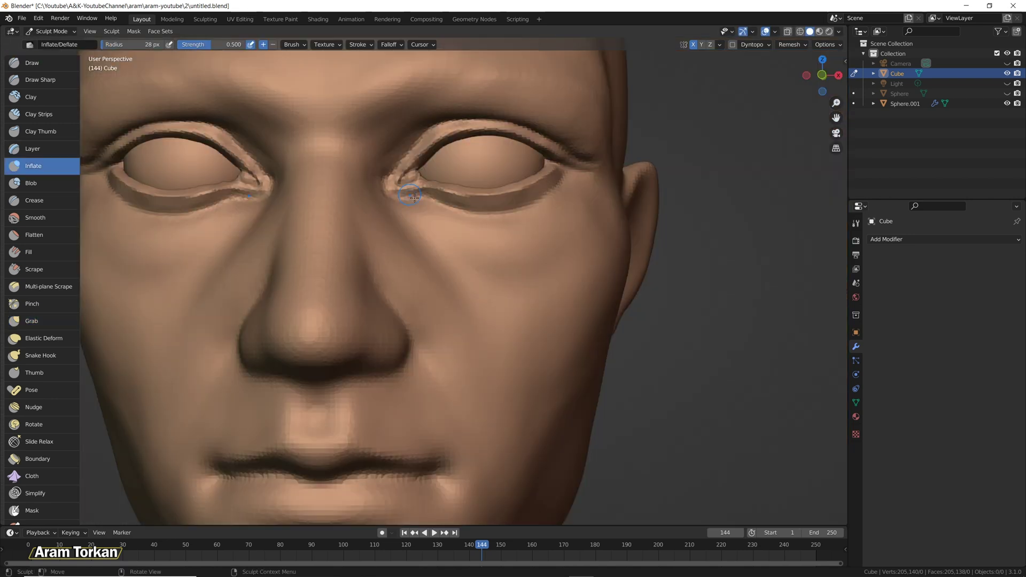
{"action": "left_click_drag", "start_coordinate": [414, 198], "coordinate": [395, 180]}
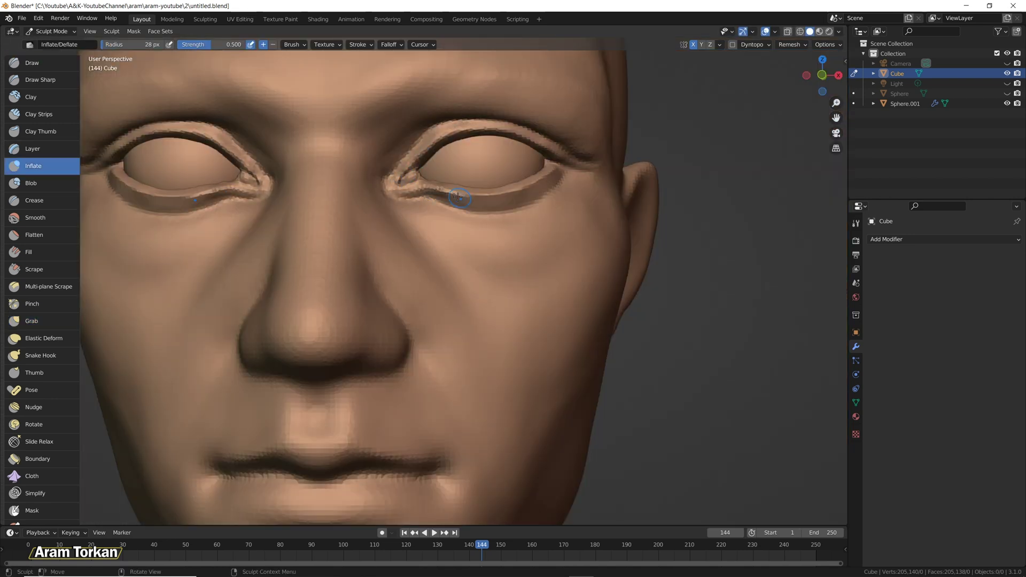
{"action": "mouse_move", "coordinate": [561, 173]}
{"action": "left_mouse_down"}
{"action": "mouse_move", "coordinate": [521, 196]}
{"action": "mouse_move", "coordinate": [446, 199]}
{"action": "left_mouse_up"}
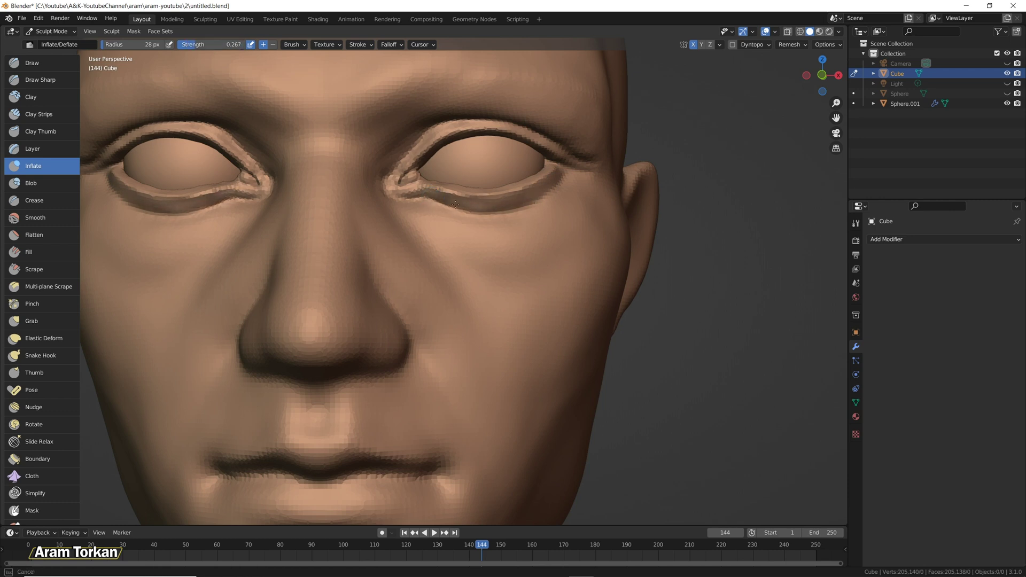
{"action": "left_click_drag", "start_coordinate": [541, 191], "coordinate": [400, 195]}
{"action": "mouse_move", "coordinate": [572, 161]}
{"action": "left_mouse_down"}
{"action": "mouse_move", "coordinate": [424, 138]}
{"action": "mouse_move", "coordinate": [401, 175]}
{"action": "left_mouse_up"}
Refine the fold beneath the lower eyelids, starting with Draw Sharp at 28 px and strength 0.163.
{"action": "key", "text": "2"}
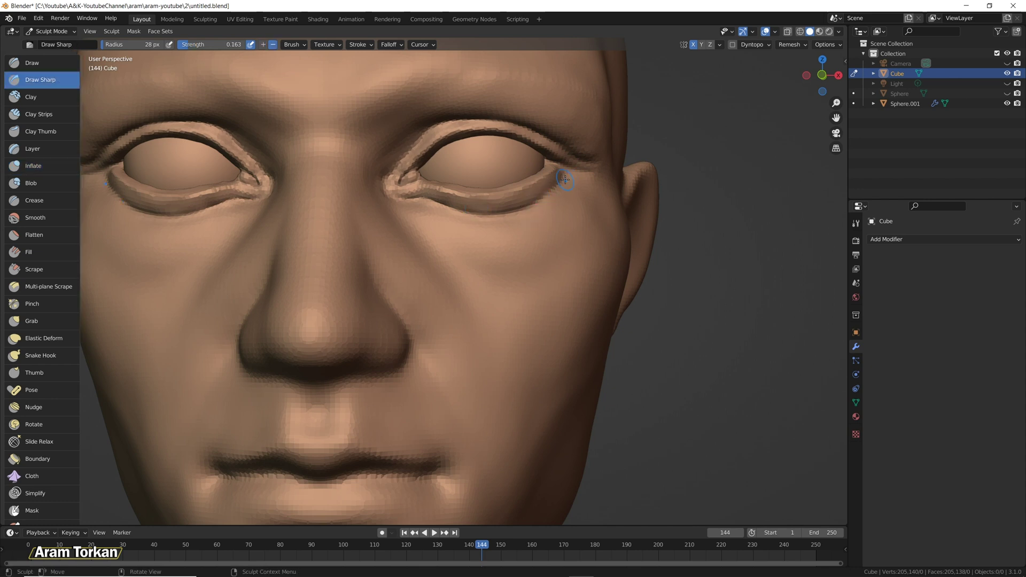
{"action": "key", "text": "shift+c"}
{"action": "mouse_move", "coordinate": [508, 213]}
{"action": "left_mouse_down"}
{"action": "mouse_move", "coordinate": [409, 201]}
{"action": "mouse_move", "coordinate": [513, 193]}
{"action": "left_mouse_up"}
{"action": "left_click", "coordinate": [43, 269]}
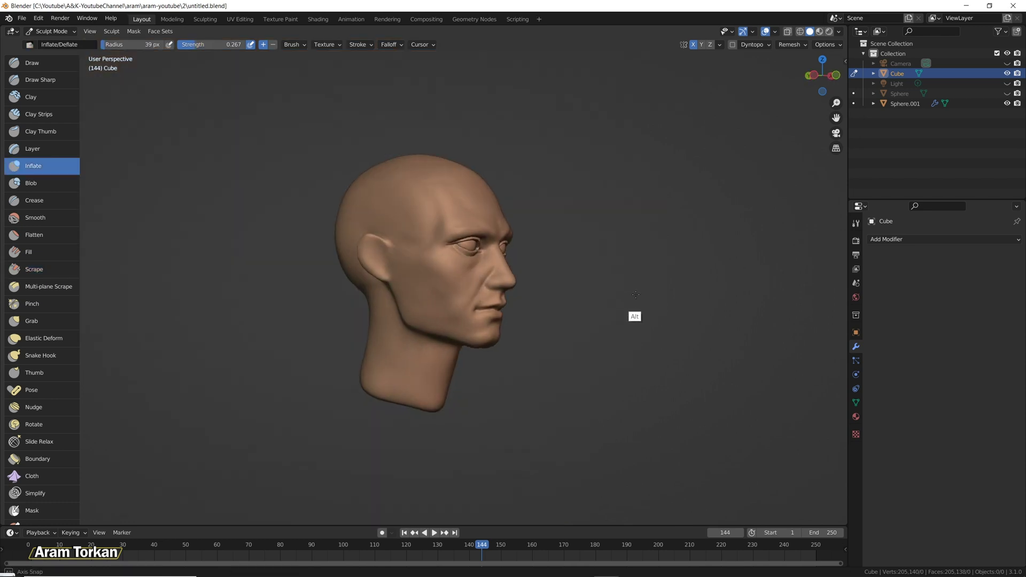
Define the crease around the nostril wings from the side with Draw Sharp at 39 px and strength 0.163.
{"action": "mouse_move", "coordinate": [642, 294]}
{"action": "middle_mouse_down"}
{"action": "mouse_move", "coordinate": [562, 292]}
{"action": "mouse_move", "coordinate": [638, 311]}
{"action": "mouse_move", "coordinate": [845, 308]}
{"action": "middle_mouse_up"}
{"action": "scroll", "coordinate": [561, 291], "scroll_direction": "up", "scroll_amount": 3}
{"action": "left_click", "coordinate": [50, 80]}
{"action": "mouse_move", "coordinate": [711, 275]}
{"action": "middle_mouse_down"}
{"action": "mouse_move", "coordinate": [592, 276]}
{"action": "mouse_move", "coordinate": [657, 275]}
{"action": "middle_mouse_up"}
{"action": "left_click_drag", "start_coordinate": [515, 261], "coordinate": [485, 287]}
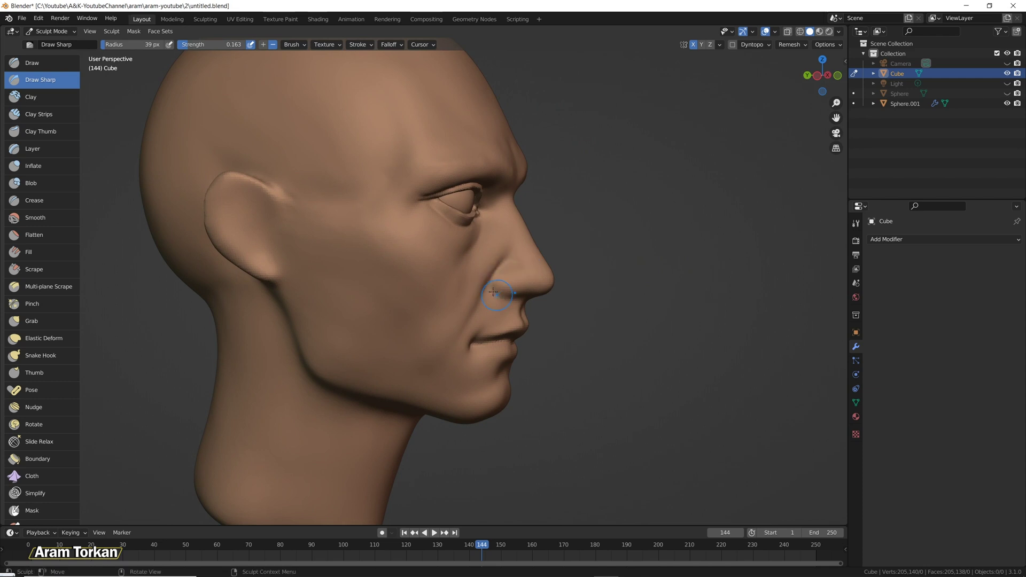
{"action": "middle_click_drag", "start_coordinate": [607, 316], "coordinate": [588, 318]}
{"action": "mouse_move", "coordinate": [668, 321]}
{"action": "middle_mouse_down"}
{"action": "mouse_move", "coordinate": [541, 335]}
{"action": "mouse_move", "coordinate": [685, 318]}
{"action": "middle_mouse_up"}
Carve the nostril openings on the underside of the nose with Draw Sharp at 39 px.
{"action": "left_click_drag", "start_coordinate": [496, 283], "coordinate": [500, 291]}
{"action": "left_click_drag", "start_coordinate": [500, 291], "coordinate": [515, 300]}
{"action": "left_click_drag", "start_coordinate": [515, 300], "coordinate": [520, 301]}
{"action": "mouse_move", "coordinate": [520, 301]}
{"action": "middle_mouse_down"}
{"action": "mouse_move", "coordinate": [534, 286]}
{"action": "mouse_move", "coordinate": [712, 286]}
{"action": "mouse_move", "coordinate": [500, 283]}
{"action": "middle_mouse_up"}
{"action": "left_click", "coordinate": [499, 283]}
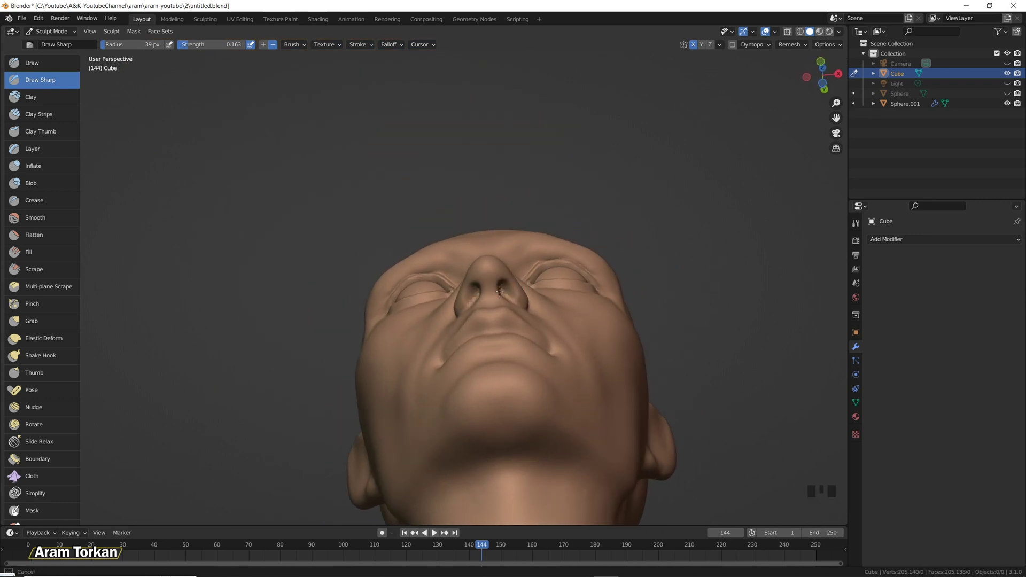
{"action": "left_click", "coordinate": [500, 283]}
{"action": "mouse_move", "coordinate": [503, 294]}
{"action": "middle_mouse_down"}
{"action": "mouse_move", "coordinate": [660, 287]}
{"action": "mouse_move", "coordinate": [554, 343]}
{"action": "mouse_move", "coordinate": [562, 283]}
{"action": "middle_mouse_up"}
{"action": "left_click", "coordinate": [468, 292]}
{"action": "mouse_move", "coordinate": [481, 287]}
{"action": "middle_mouse_down"}
{"action": "mouse_move", "coordinate": [598, 283]}
{"action": "mouse_move", "coordinate": [540, 289]}
{"action": "mouse_move", "coordinate": [544, 298]}
{"action": "mouse_move", "coordinate": [575, 224]}
{"action": "mouse_move", "coordinate": [582, 326]}
{"action": "mouse_move", "coordinate": [513, 316]}
{"action": "middle_mouse_up"}
{"action": "left_click", "coordinate": [506, 297]}
{"action": "left_click", "coordinate": [479, 294]}
{"action": "key", "text": "ctrl+z"}
{"action": "left_click_drag", "start_coordinate": [470, 298], "coordinate": [472, 305], "text": "ctrl"}
{"action": "mouse_move", "coordinate": [663, 320]}
{"action": "middle_mouse_down"}
{"action": "mouse_move", "coordinate": [607, 283]}
{"action": "mouse_move", "coordinate": [575, 286]}
{"action": "middle_mouse_up"}
{"action": "key", "text": "ctrl+z"}
{"action": "key", "text": "ctrl+z"}
{"action": "key", "text": "ctrl+z"}
Deepen the nostrils with Draw Sharp and build up the septum between them with Clay Strips at 26 px and strength 0.129.
{"action": "left_click_drag", "start_coordinate": [514, 294], "coordinate": [506, 290]}
{"action": "mouse_move", "coordinate": [505, 290]}
{"action": "middle_mouse_down"}
{"action": "mouse_move", "coordinate": [546, 303]}
{"action": "mouse_move", "coordinate": [653, 282]}
{"action": "mouse_move", "coordinate": [481, 281]}
{"action": "middle_mouse_up"}
{"action": "key", "text": "c"}
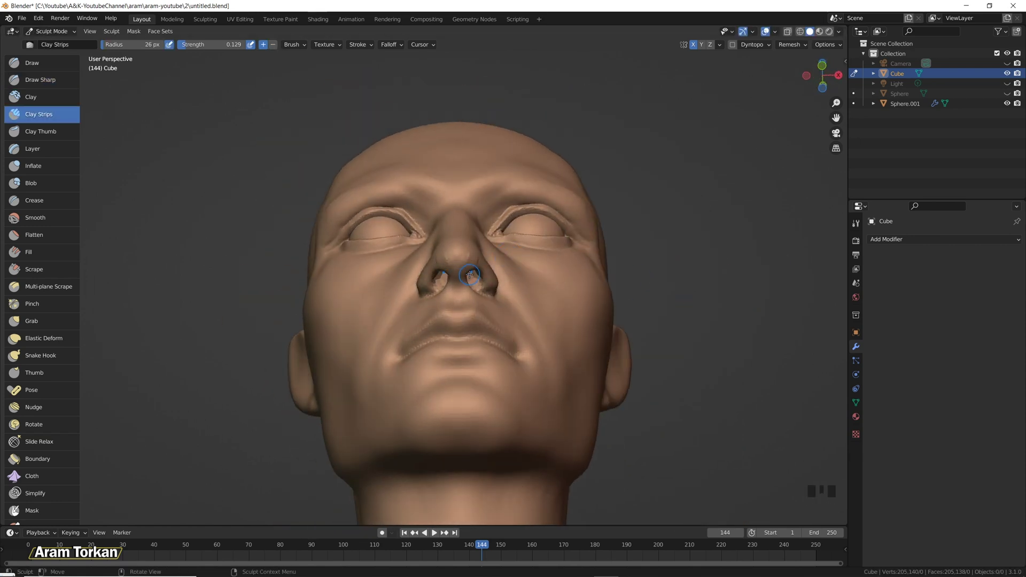
{"action": "left_click", "coordinate": [470, 276]}
{"action": "left_click_drag", "start_coordinate": [470, 275], "coordinate": [460, 275]}
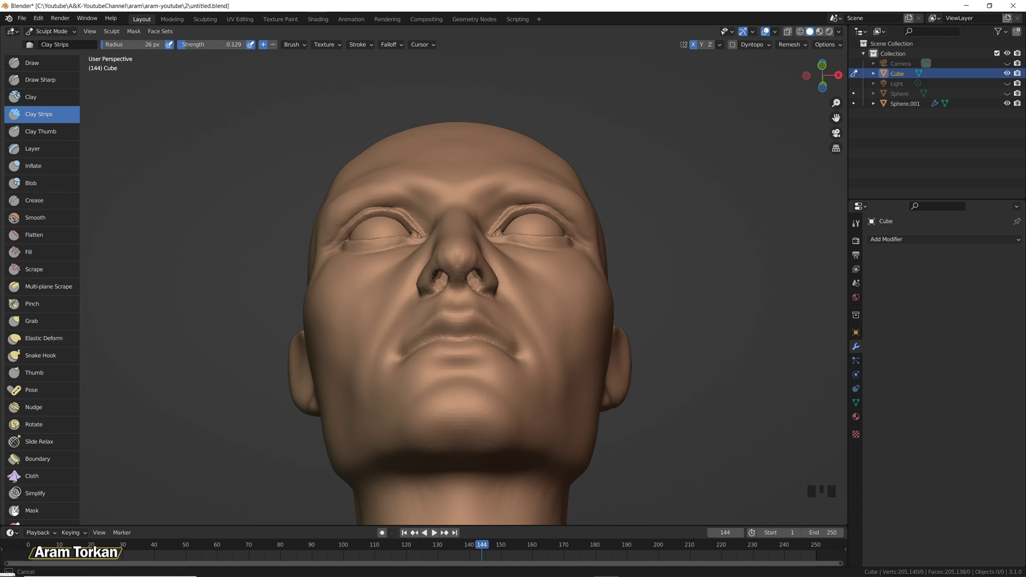
{"action": "mouse_move", "coordinate": [470, 271]}
{"action": "middle_mouse_down"}
{"action": "mouse_move", "coordinate": [394, 259]}
{"action": "mouse_move", "coordinate": [552, 232]}
{"action": "mouse_move", "coordinate": [465, 274]}
{"action": "mouse_move", "coordinate": [518, 255]}
{"action": "middle_mouse_up"}
{"action": "left_click", "coordinate": [394, 259]}
{"action": "left_click", "coordinate": [465, 274]}
{"action": "left_click", "coordinate": [470, 265]}
{"action": "left_click_drag", "start_coordinate": [449, 284], "coordinate": [454, 286]}
Build up the nostril wings and rims with Clay Strips at 26 px and strength 0.222.
{"action": "middle_click_drag", "start_coordinate": [455, 286], "coordinate": [551, 308], "text": "alt"}
{"action": "left_click_drag", "start_coordinate": [521, 288], "coordinate": [508, 285]}
{"action": "left_click_drag", "start_coordinate": [517, 288], "coordinate": [504, 283]}
{"action": "middle_click_drag", "start_coordinate": [534, 286], "coordinate": [505, 281]}
{"action": "left_click_drag", "start_coordinate": [502, 276], "coordinate": [512, 270]}
{"action": "mouse_move", "coordinate": [526, 308]}
{"action": "middle_mouse_down"}
{"action": "mouse_move", "coordinate": [543, 256]}
{"action": "mouse_move", "coordinate": [520, 264]}
{"action": "middle_mouse_up"}
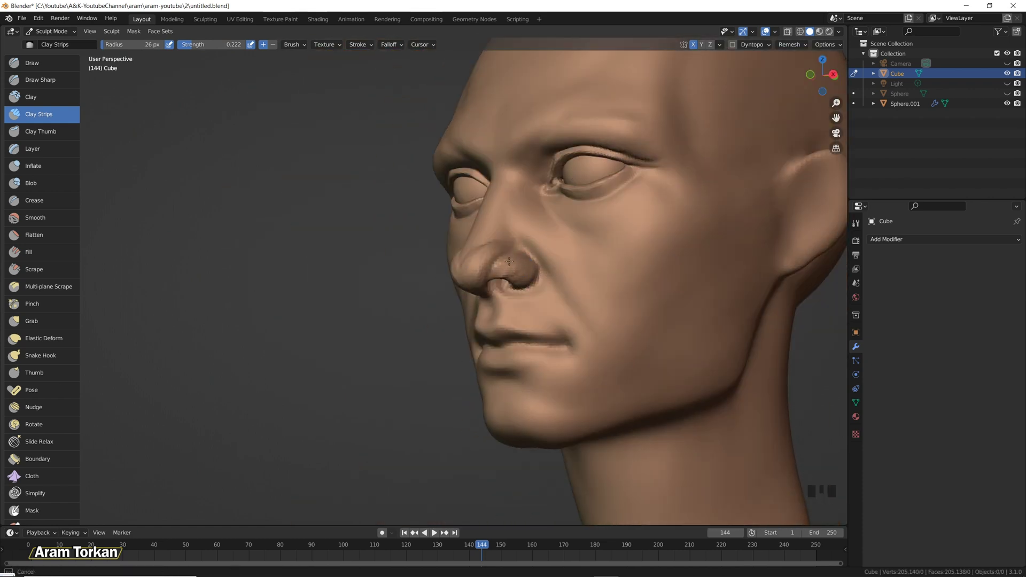
Refine the nostrils with Clay Strips at 20 px, and adjust their shape from below with Grab at 47 px.
{"action": "mouse_move", "coordinate": [515, 258]}
{"action": "middle_mouse_down"}
{"action": "mouse_move", "coordinate": [530, 273]}
{"action": "mouse_move", "coordinate": [552, 267]}
{"action": "mouse_move", "coordinate": [499, 249]}
{"action": "mouse_move", "coordinate": [612, 316]}
{"action": "mouse_move", "coordinate": [578, 315]}
{"action": "middle_mouse_up"}
{"action": "left_click", "coordinate": [499, 249]}
{"action": "mouse_move", "coordinate": [492, 252]}
{"action": "middle_mouse_down"}
{"action": "mouse_move", "coordinate": [535, 256]}
{"action": "mouse_move", "coordinate": [568, 243]}
{"action": "mouse_move", "coordinate": [519, 262]}
{"action": "middle_mouse_up"}
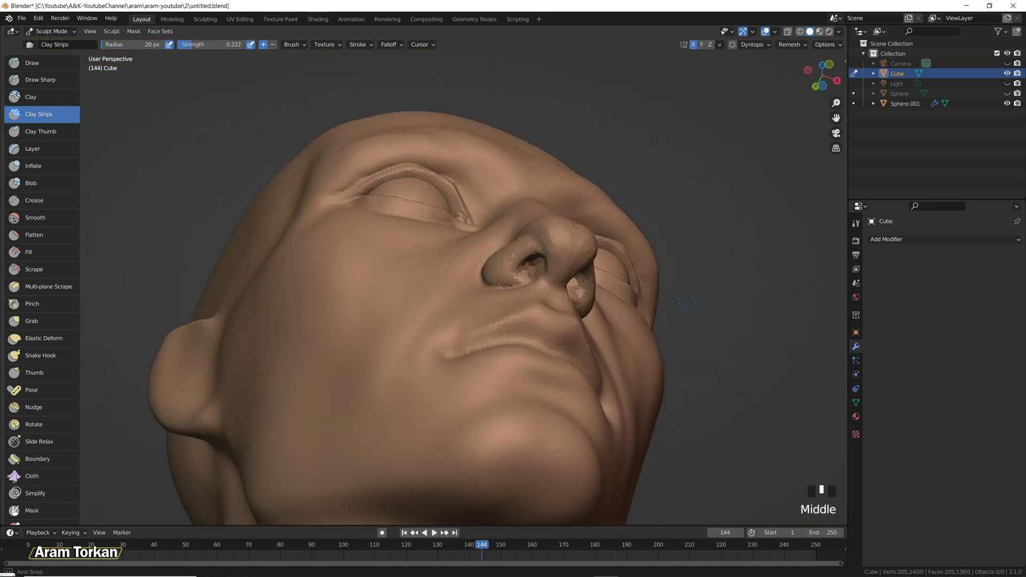
{"action": "key", "text": "g"}
{"action": "left_click", "coordinate": [519, 262]}
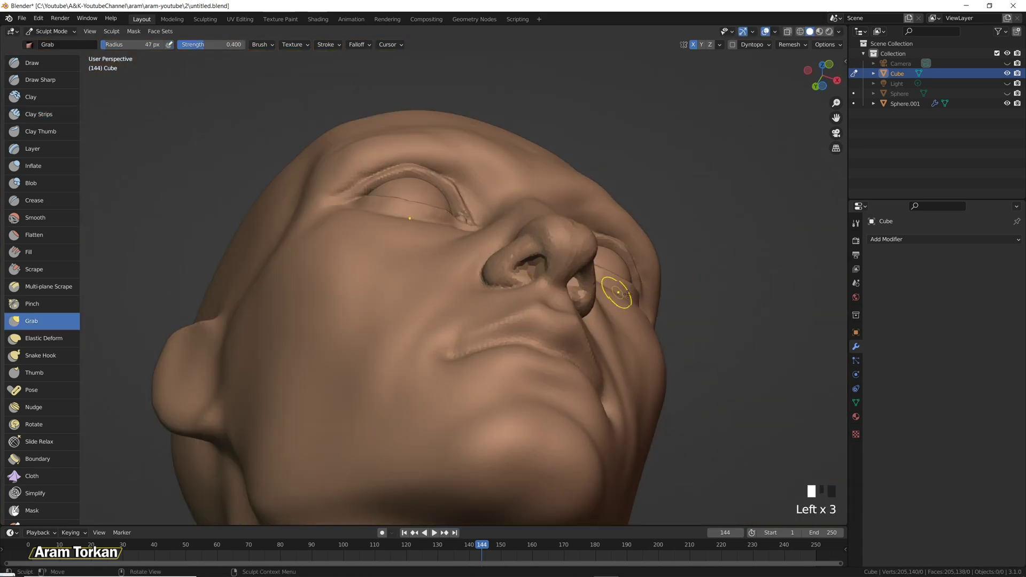
Deepen and define the nostril openings and the base of the nose with Draw Sharp at 43 px.
{"action": "middle_click_drag", "start_coordinate": [619, 292], "coordinate": [521, 239]}
{"action": "mouse_move", "coordinate": [610, 276]}
{"action": "middle_mouse_down"}
{"action": "mouse_move", "coordinate": [683, 341]}
{"action": "mouse_move", "coordinate": [649, 327]}
{"action": "mouse_move", "coordinate": [650, 363]}
{"action": "middle_mouse_up"}
{"action": "left_click", "coordinate": [40, 80]}
{"action": "mouse_move", "coordinate": [582, 276]}
{"action": "middle_mouse_down"}
{"action": "mouse_move", "coordinate": [626, 265]}
{"action": "mouse_move", "coordinate": [648, 243]}
{"action": "middle_mouse_up"}
{"action": "left_click", "coordinate": [494, 324]}
{"action": "left_click_drag", "start_coordinate": [492, 326], "coordinate": [474, 330]}
{"action": "middle_click_drag", "start_coordinate": [506, 281], "coordinate": [473, 299]}
{"action": "mouse_move", "coordinate": [513, 268]}
{"action": "left_mouse_down"}
{"action": "mouse_move", "coordinate": [531, 248]}
{"action": "mouse_move", "coordinate": [554, 264]}
{"action": "left_mouse_up"}
{"action": "middle_click_drag", "start_coordinate": [556, 256], "coordinate": [521, 259]}
{"action": "left_click_drag", "start_coordinate": [522, 260], "coordinate": [517, 261]}
{"action": "middle_click_drag", "start_coordinate": [508, 314], "coordinate": [509, 241]}
{"action": "left_click_drag", "start_coordinate": [498, 321], "coordinate": [504, 315], "text": "ctrl"}
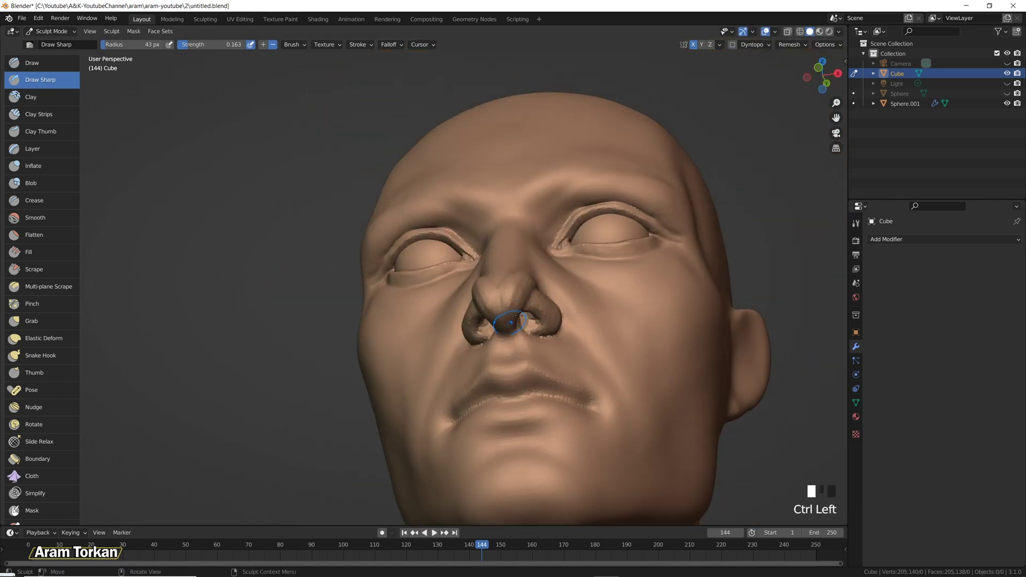
Sharpen the inner nostril edges from below with Draw Sharp at 43 px and strength 0.163.
{"action": "middle_click_drag", "start_coordinate": [504, 314], "coordinate": [689, 353]}
{"action": "mouse_move", "coordinate": [689, 353]}
{"action": "middle_mouse_down", "text": "shift"}
{"action": "mouse_move", "coordinate": [655, 352]}
{"action": "mouse_move", "coordinate": [636, 246]}
{"action": "middle_mouse_up", "text": "shift"}
{"action": "middle_click_drag", "start_coordinate": [470, 274], "coordinate": [451, 265]}
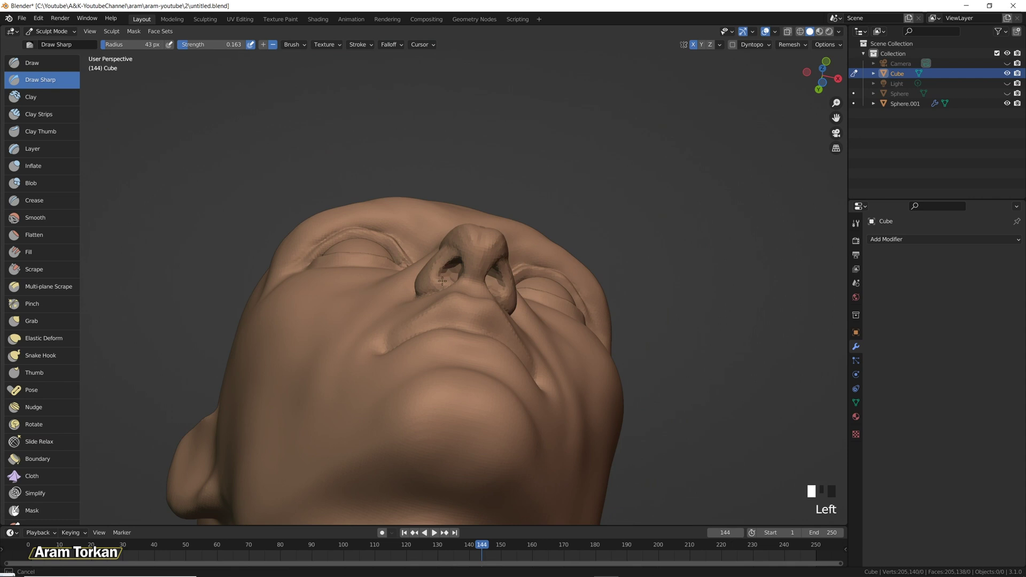
{"action": "middle_click_drag", "start_coordinate": [553, 282], "coordinate": [521, 286]}
{"action": "left_click_drag", "start_coordinate": [521, 286], "coordinate": [523, 279]}
{"action": "middle_click_drag", "start_coordinate": [523, 280], "coordinate": [556, 300]}
{"action": "middle_click_drag", "start_coordinate": [529, 291], "coordinate": [543, 321]}
{"action": "left_click", "coordinate": [505, 278]}
{"action": "middle_click_drag", "start_coordinate": [505, 278], "coordinate": [470, 236]}
{"action": "left_click_drag", "start_coordinate": [464, 252], "coordinate": [460, 249]}
{"action": "mouse_move", "coordinate": [482, 270]}
{"action": "middle_mouse_down"}
{"action": "mouse_move", "coordinate": [517, 314]}
{"action": "mouse_move", "coordinate": [454, 233]}
{"action": "mouse_move", "coordinate": [426, 231]}
{"action": "middle_mouse_up"}
Flatten the underside and wings of the nose with the Scrape brush.
{"action": "key", "text": "shift+s"}
{"action": "left_click", "coordinate": [34, 270]}
{"action": "left_click_drag", "start_coordinate": [425, 231], "coordinate": [434, 238]}
{"action": "middle_click_drag", "start_coordinate": [484, 229], "coordinate": [621, 230]}
{"action": "middle_click_drag", "start_coordinate": [406, 243], "coordinate": [386, 182]}
{"action": "left_click_drag", "start_coordinate": [393, 220], "coordinate": [365, 238]}
{"action": "middle_click_drag", "start_coordinate": [529, 238], "coordinate": [463, 241]}
{"action": "left_click_drag", "start_coordinate": [383, 270], "coordinate": [389, 277]}
{"action": "mouse_move", "coordinate": [458, 324]}
{"action": "middle_mouse_down"}
{"action": "mouse_move", "coordinate": [513, 332]}
{"action": "mouse_move", "coordinate": [391, 358]}
{"action": "middle_mouse_up"}
Reshape the nostril rims and nose wings from below with Grab at 53 px.
{"action": "key", "text": "g"}
{"action": "left_click_drag", "start_coordinate": [383, 284], "coordinate": [381, 281]}
{"action": "mouse_move", "coordinate": [402, 286]}
{"action": "middle_mouse_down"}
{"action": "mouse_move", "coordinate": [368, 287]}
{"action": "mouse_move", "coordinate": [529, 222]}
{"action": "mouse_move", "coordinate": [408, 309]}
{"action": "mouse_move", "coordinate": [412, 344]}
{"action": "mouse_move", "coordinate": [422, 293]}
{"action": "mouse_move", "coordinate": [435, 289]}
{"action": "middle_mouse_up"}
{"action": "left_click", "coordinate": [396, 282]}
{"action": "left_click", "coordinate": [409, 309]}
{"action": "left_click", "coordinate": [422, 293]}
{"action": "left_click", "coordinate": [422, 293]}
{"action": "left_click", "coordinate": [421, 293]}
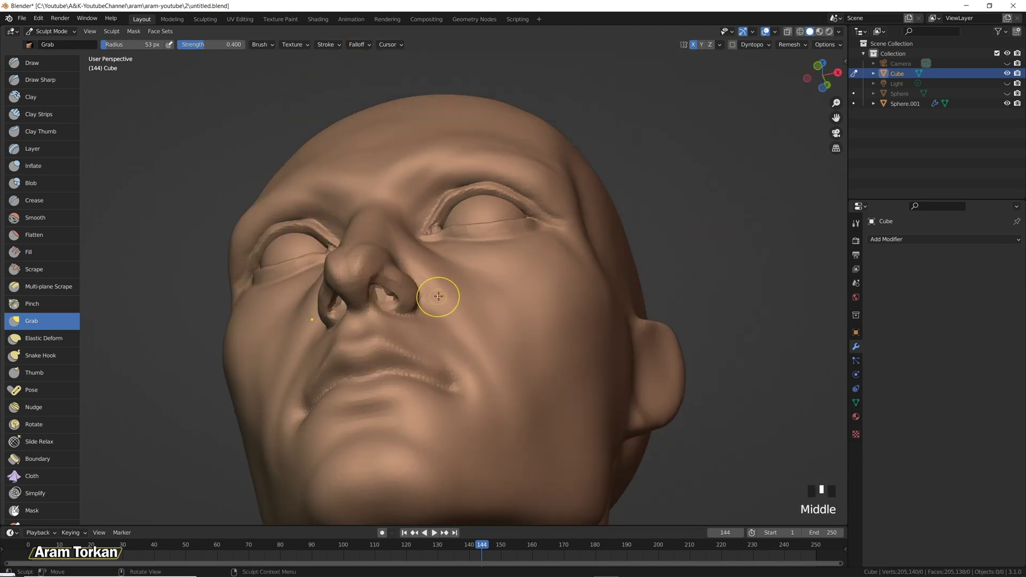
Adjust the outer contour of the nose wings from several angles with Grab at 53 px.
{"action": "mouse_move", "coordinate": [451, 252]}
{"action": "middle_mouse_down"}
{"action": "mouse_move", "coordinate": [415, 294]}
{"action": "mouse_move", "coordinate": [417, 317]}
{"action": "mouse_move", "coordinate": [407, 279]}
{"action": "mouse_move", "coordinate": [488, 259]}
{"action": "mouse_move", "coordinate": [401, 277]}
{"action": "mouse_move", "coordinate": [441, 249]}
{"action": "middle_mouse_up"}
{"action": "double_click", "coordinate": [417, 316]}
{"action": "left_click", "coordinate": [401, 276]}
{"action": "mouse_move", "coordinate": [414, 296]}
{"action": "middle_mouse_down"}
{"action": "mouse_move", "coordinate": [437, 300]}
{"action": "mouse_move", "coordinate": [401, 319]}
{"action": "middle_mouse_up"}
{"action": "left_click", "coordinate": [419, 298]}
{"action": "left_click_drag", "start_coordinate": [402, 278], "coordinate": [398, 274]}
{"action": "mouse_move", "coordinate": [399, 274]}
{"action": "middle_mouse_down"}
{"action": "mouse_move", "coordinate": [450, 348]}
{"action": "mouse_move", "coordinate": [361, 303]}
{"action": "mouse_move", "coordinate": [396, 307]}
{"action": "middle_mouse_up"}
{"action": "left_click", "coordinate": [361, 303]}
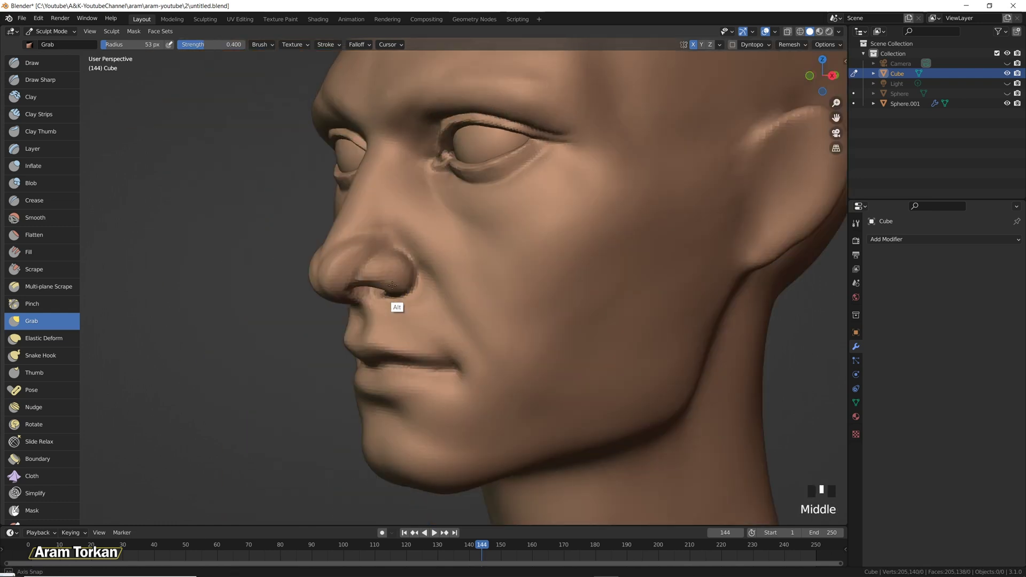
In the right orthographic view, adjust the profile of the nose base, nose tip and lips with Grab at 100 px.
{"action": "key", "text": "grave"}
{"action": "scroll", "coordinate": [465, 304], "scroll_direction": "up", "scroll_amount": 1}
{"action": "key", "text": "f"}
{"action": "left_click", "coordinate": [482, 290]}
{"action": "key", "text": "f"}
{"action": "left_click", "coordinate": [503, 279]}
{"action": "left_click_drag", "start_coordinate": [407, 293], "coordinate": [392, 294]}
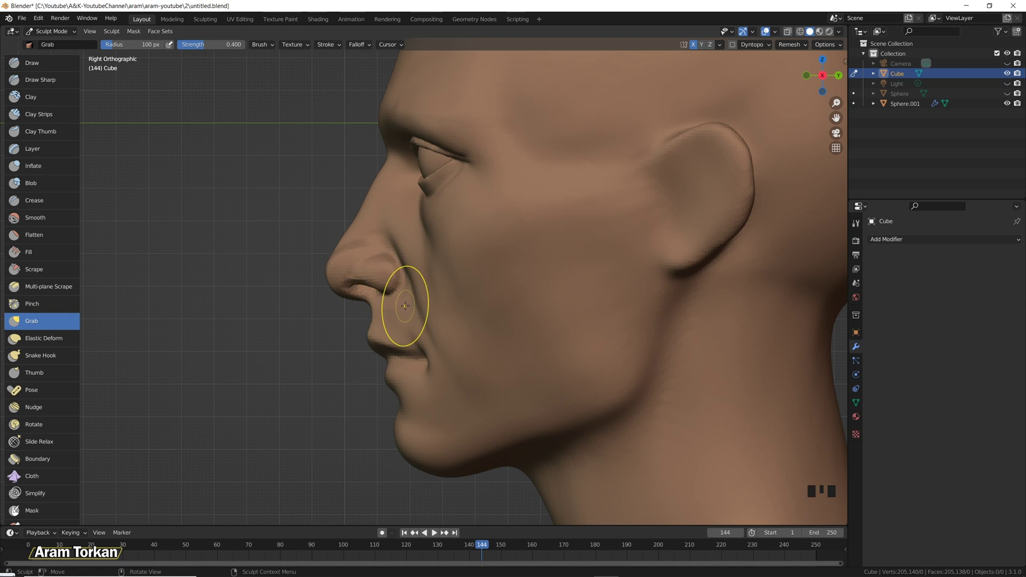
{"action": "left_click_drag", "start_coordinate": [332, 270], "coordinate": [335, 295]}
{"action": "mouse_move", "coordinate": [337, 294]}
{"action": "left_mouse_down"}
{"action": "mouse_move", "coordinate": [331, 311]}
{"action": "mouse_move", "coordinate": [380, 325]}
{"action": "left_mouse_up"}
{"action": "left_click_drag", "start_coordinate": [401, 374], "coordinate": [390, 373]}
{"action": "left_click_drag", "start_coordinate": [388, 373], "coordinate": [386, 373]}
Refine the profile of the nose bridge and the side of the nose with Grab, varying the brush radius.
{"action": "key", "text": "f"}
{"action": "left_click", "coordinate": [372, 322]}
{"action": "middle_click_drag", "start_coordinate": [518, 299], "coordinate": [518, 364], "text": "ctrl"}
{"action": "middle_click_drag", "start_coordinate": [474, 331], "coordinate": [473, 305], "text": "ctrl"}
{"action": "left_click_drag", "start_coordinate": [391, 213], "coordinate": [384, 212]}
{"action": "key", "text": "f"}
{"action": "left_click", "coordinate": [401, 246]}
{"action": "left_click_drag", "start_coordinate": [367, 250], "coordinate": [362, 249]}
{"action": "mouse_move", "coordinate": [366, 252]}
{"action": "left_mouse_down"}
{"action": "mouse_move", "coordinate": [357, 279]}
{"action": "mouse_move", "coordinate": [380, 240]}
{"action": "left_mouse_up"}
{"action": "key", "text": "f"}
{"action": "left_click", "coordinate": [522, 244]}
{"action": "key", "text": "f"}
{"action": "left_click", "coordinate": [495, 273]}
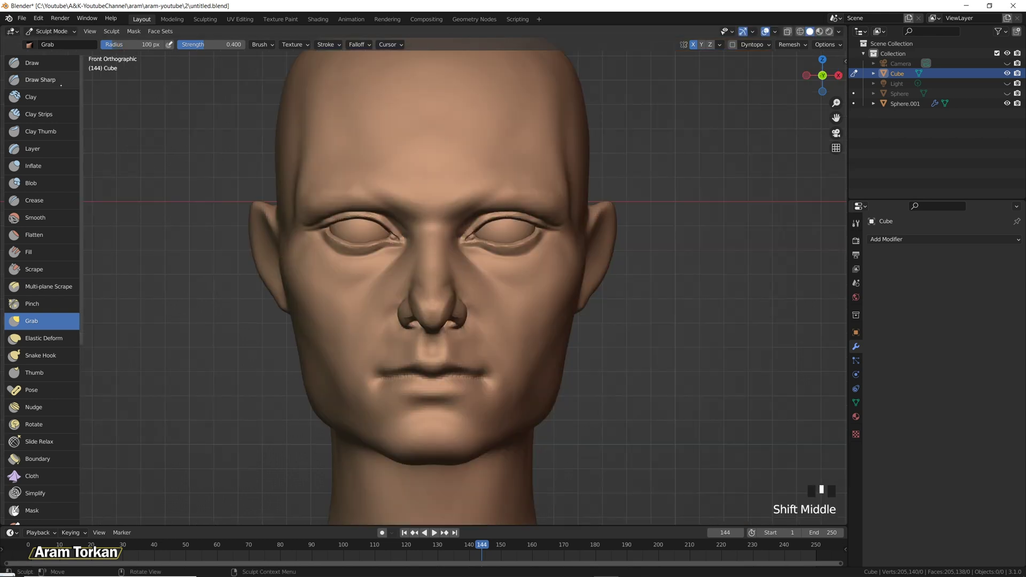
Try to define the inner brows and upper nose bridge from the front with Draw Sharp at 57 px.
{"action": "left_click", "coordinate": [40, 79]}
{"action": "mouse_move", "coordinate": [484, 227]}
{"action": "left_mouse_down", "text": "ctrl"}
{"action": "mouse_move", "coordinate": [444, 228]}
{"action": "mouse_move", "coordinate": [492, 183]}
{"action": "left_mouse_up", "text": "ctrl"}
{"action": "key", "text": "ctrl+z"}
{"action": "key", "text": "ctrl+z"}
{"action": "mouse_move", "coordinate": [439, 221]}
{"action": "left_mouse_down", "text": "ctrl"}
{"action": "mouse_move", "coordinate": [490, 194]}
{"action": "mouse_move", "coordinate": [463, 211]}
{"action": "left_mouse_up", "text": "ctrl"}
{"action": "mouse_move", "coordinate": [463, 211]}
{"action": "left_mouse_down"}
{"action": "mouse_move", "coordinate": [437, 226]}
{"action": "mouse_move", "coordinate": [484, 191]}
{"action": "mouse_move", "coordinate": [481, 181]}
{"action": "left_mouse_up"}
{"action": "key", "text": "ctrl+z"}
{"action": "mouse_move", "coordinate": [444, 237]}
{"action": "left_mouse_down", "text": "shift"}
{"action": "mouse_move", "coordinate": [495, 197]}
{"action": "mouse_move", "coordinate": [529, 190]}
{"action": "left_mouse_up", "text": "shift"}
{"action": "mouse_move", "coordinate": [481, 199]}
{"action": "left_mouse_down", "text": "shift"}
{"action": "mouse_move", "coordinate": [463, 207]}
{"action": "mouse_move", "coordinate": [451, 243]}
{"action": "left_mouse_up", "text": "shift"}
{"action": "key", "text": "ctrl+z"}
{"action": "left_click_drag", "start_coordinate": [451, 238], "coordinate": [448, 257], "text": "ctrl"}
{"action": "left_click_drag", "start_coordinate": [450, 249], "coordinate": [448, 268], "text": "ctrl"}
{"action": "key", "text": "ctrl+z"}
{"action": "key", "text": "ctrl+z"}
{"action": "key", "text": "ctrl+z"}
Try to define the sides of the nose bridge down toward the wings with Draw Sharp at 57 px.
{"action": "left_click_drag", "start_coordinate": [450, 256], "coordinate": [438, 312], "text": "ctrl"}
{"action": "left_click_drag", "start_coordinate": [441, 290], "coordinate": [439, 307], "text": "ctrl"}
{"action": "left_click_drag", "start_coordinate": [441, 294], "coordinate": [439, 314], "text": "ctrl"}
{"action": "key", "text": "ctrl+z"}
{"action": "key", "text": "ctrl+z"}
{"action": "left_click_drag", "start_coordinate": [449, 279], "coordinate": [442, 287], "text": "ctrl"}
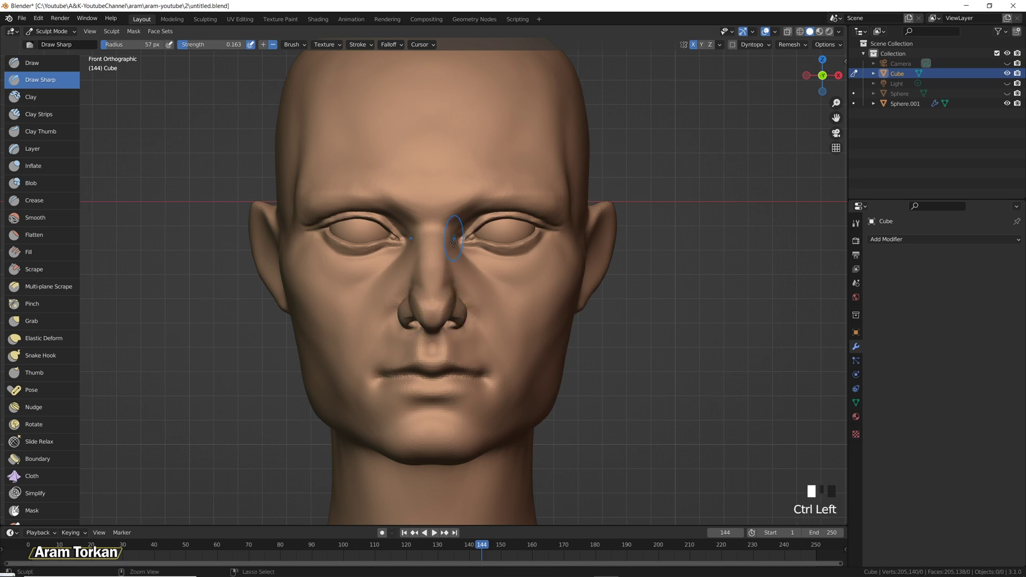
{"action": "key", "text": "ctrl+z"}
{"action": "key", "text": "ctrl+z"}
{"action": "key", "text": "ctrl+z"}
{"action": "key", "text": "ctrl+z"}
Define the upper nose bridge between the inner eye corners with Draw Sharp at 57 px and strength 0.163.
{"action": "mouse_move", "coordinate": [454, 212]}
{"action": "left_mouse_down", "text": "ctrl"}
{"action": "mouse_move", "coordinate": [450, 230]}
{"action": "mouse_move", "coordinate": [442, 225]}
{"action": "mouse_move", "coordinate": [450, 250]}
{"action": "left_mouse_up", "text": "ctrl"}
{"action": "left_click_drag", "start_coordinate": [442, 226], "coordinate": [448, 251], "text": "ctrl"}
{"action": "left_click_drag", "start_coordinate": [441, 231], "coordinate": [446, 253], "text": "ctrl"}
{"action": "left_click_drag", "start_coordinate": [443, 213], "coordinate": [455, 239], "text": "ctrl"}
{"action": "mouse_move", "coordinate": [444, 294]}
{"action": "left_mouse_down", "text": "ctrl"}
{"action": "mouse_move", "coordinate": [443, 275]}
{"action": "mouse_move", "coordinate": [454, 297]}
{"action": "left_mouse_up", "text": "ctrl"}
{"action": "key", "text": "ctrl+z"}
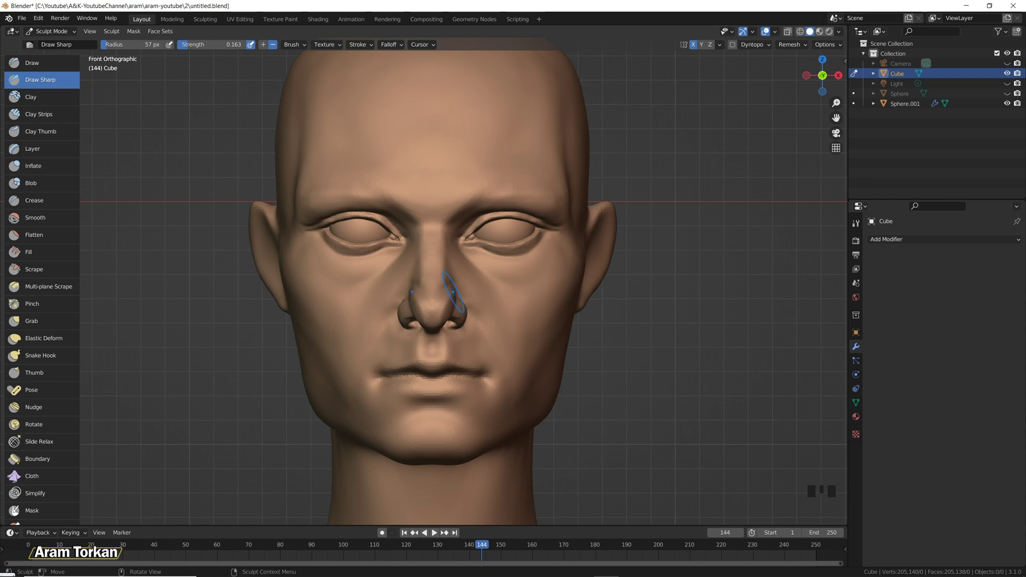
Define the lower sides of the nose bridge and the nose tip with Draw Sharp, smoothing where needed.
{"action": "left_click_drag", "start_coordinate": [444, 277], "coordinate": [443, 300], "text": "ctrl"}
{"action": "left_click_drag", "start_coordinate": [444, 279], "coordinate": [443, 303], "text": "ctrl"}
{"action": "left_click_drag", "start_coordinate": [444, 283], "coordinate": [442, 305], "text": "ctrl"}
{"action": "left_click_drag", "start_coordinate": [444, 282], "coordinate": [442, 303], "text": "ctrl"}
{"action": "left_click_drag", "start_coordinate": [443, 283], "coordinate": [442, 297], "text": "ctrl"}
{"action": "left_click", "coordinate": [442, 305], "text": "shift"}
{"action": "left_click", "coordinate": [442, 275], "text": "ctrl"}
{"action": "left_click", "coordinate": [447, 311], "text": "ctrl"}
{"action": "left_click", "coordinate": [442, 309], "text": "ctrl"}
{"action": "left_click", "coordinate": [433, 317], "text": "ctrl"}
{"action": "mouse_move", "coordinate": [465, 302]}
{"action": "middle_mouse_down"}
{"action": "mouse_move", "coordinate": [444, 310]}
{"action": "mouse_move", "coordinate": [483, 321]}
{"action": "mouse_move", "coordinate": [463, 244]}
{"action": "mouse_move", "coordinate": [437, 291]}
{"action": "mouse_move", "coordinate": [437, 337]}
{"action": "mouse_move", "coordinate": [433, 298]}
{"action": "mouse_move", "coordinate": [427, 351]}
{"action": "middle_mouse_up"}
{"action": "left_click", "coordinate": [477, 270]}
{"action": "left_click", "coordinate": [478, 270]}
{"action": "left_click", "coordinate": [437, 337], "text": "ctrl"}
{"action": "left_click", "coordinate": [433, 298]}
Reshape the nose wings and lower nose with Grab at 80 px.
{"action": "mouse_move", "coordinate": [554, 321]}
{"action": "middle_mouse_down"}
{"action": "mouse_move", "coordinate": [526, 332]}
{"action": "mouse_move", "coordinate": [502, 302]}
{"action": "middle_mouse_up"}
{"action": "key", "text": "g"}
{"action": "left_click_drag", "start_coordinate": [510, 308], "coordinate": [510, 301]}
{"action": "key", "text": "ctrl+z"}
{"action": "mouse_move", "coordinate": [511, 303]}
{"action": "middle_mouse_down"}
{"action": "mouse_move", "coordinate": [513, 321]}
{"action": "mouse_move", "coordinate": [507, 277]}
{"action": "middle_mouse_up"}
{"action": "left_click_drag", "start_coordinate": [507, 278], "coordinate": [499, 279]}
{"action": "key", "text": "f"}
{"action": "left_click", "coordinate": [569, 282]}
{"action": "left_click_drag", "start_coordinate": [504, 293], "coordinate": [502, 290]}
{"action": "left_click_drag", "start_coordinate": [501, 291], "coordinate": [499, 287]}
{"action": "left_click_drag", "start_coordinate": [500, 290], "coordinate": [497, 284]}
{"action": "left_click_drag", "start_coordinate": [501, 287], "coordinate": [498, 282]}
{"action": "mouse_move", "coordinate": [533, 305]}
{"action": "middle_mouse_down"}
{"action": "mouse_move", "coordinate": [500, 346]}
{"action": "mouse_move", "coordinate": [475, 320]}
{"action": "middle_mouse_up"}
{"action": "left_click_drag", "start_coordinate": [559, 299], "coordinate": [559, 299]}
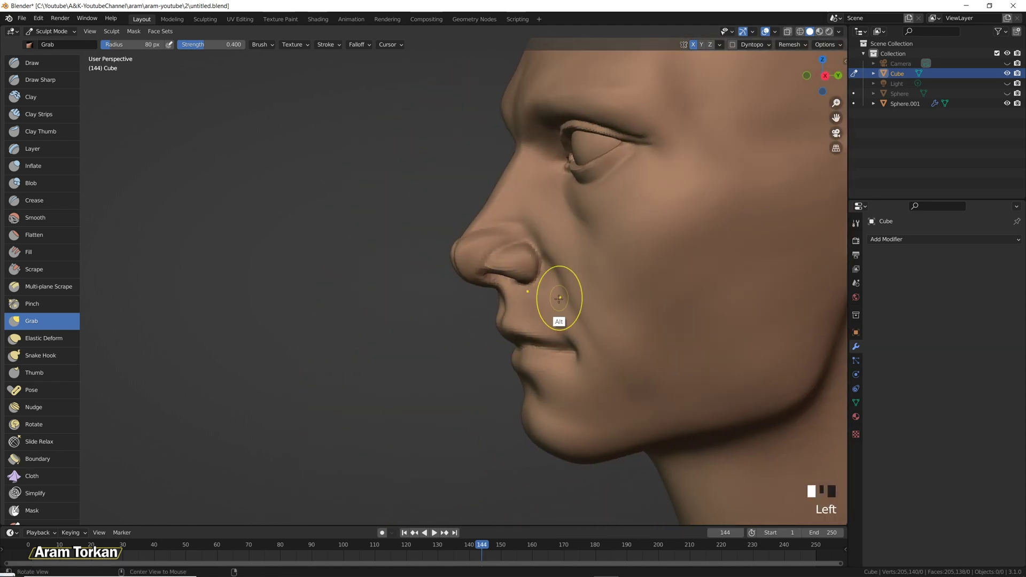
Refine the nose wing and the adjoining cheek with Clay Strips at 31 px and strength 0.158, smoothing the nose.
{"action": "mouse_move", "coordinate": [523, 275]}
{"action": "middle_mouse_down"}
{"action": "mouse_move", "coordinate": [575, 259]}
{"action": "mouse_move", "coordinate": [525, 273]}
{"action": "mouse_move", "coordinate": [540, 275]}
{"action": "mouse_move", "coordinate": [522, 268]}
{"action": "mouse_move", "coordinate": [564, 273]}
{"action": "mouse_move", "coordinate": [560, 245]}
{"action": "mouse_move", "coordinate": [531, 268]}
{"action": "mouse_move", "coordinate": [550, 327]}
{"action": "mouse_move", "coordinate": [568, 339]}
{"action": "mouse_move", "coordinate": [532, 263]}
{"action": "middle_mouse_up"}
{"action": "left_click", "coordinate": [39, 114]}
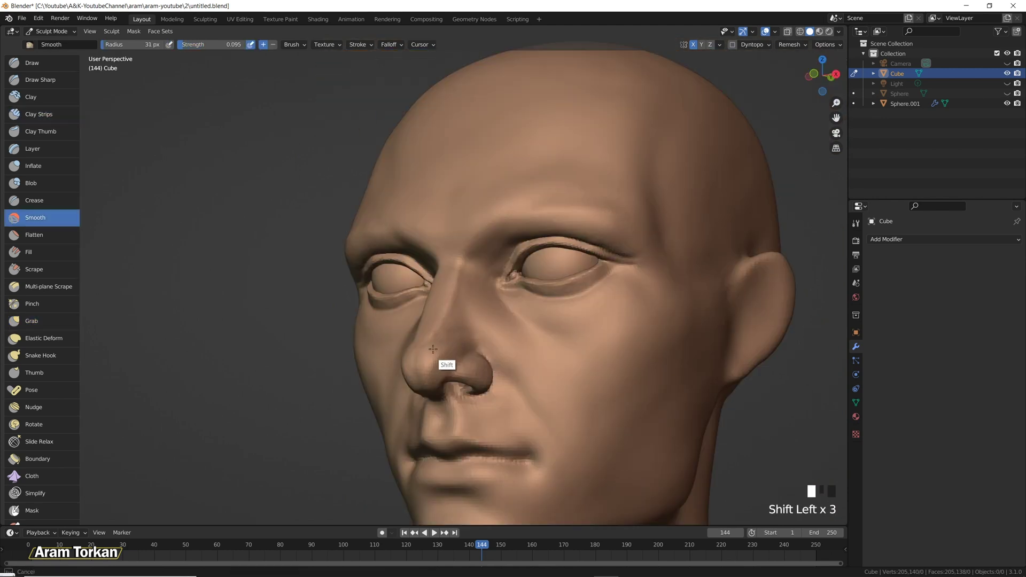
{"action": "middle_click_drag", "start_coordinate": [522, 342], "coordinate": [514, 283]}
{"action": "left_click", "coordinate": [39, 114]}
{"action": "key", "text": "ctrl+z"}
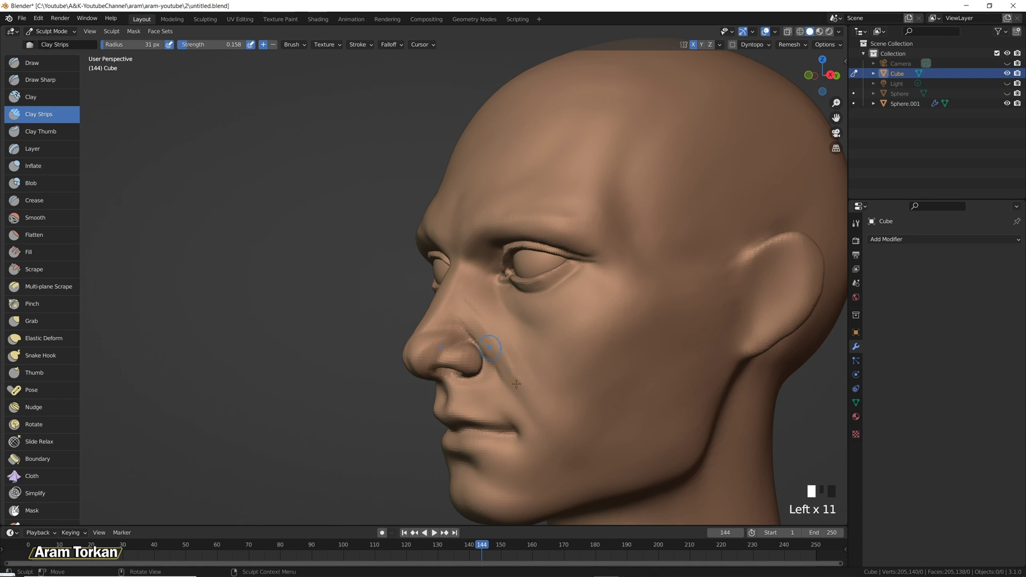
Carve the nasolabial fold from the nose wing toward the mouth corner with Draw Sharp at 31 px.
{"action": "middle_click_drag", "start_coordinate": [503, 366], "coordinate": [546, 374]}
{"action": "left_click", "coordinate": [40, 80]}
{"action": "left_click_drag", "start_coordinate": [471, 337], "coordinate": [520, 366]}
{"action": "middle_click_drag", "start_coordinate": [520, 366], "coordinate": [562, 350]}
{"action": "left_click_drag", "start_coordinate": [471, 334], "coordinate": [510, 376]}
{"action": "middle_click_drag", "start_coordinate": [561, 348], "coordinate": [648, 347]}
{"action": "left_click_drag", "start_coordinate": [454, 337], "coordinate": [408, 399]}
{"action": "middle_click_drag", "start_coordinate": [459, 380], "coordinate": [406, 374]}
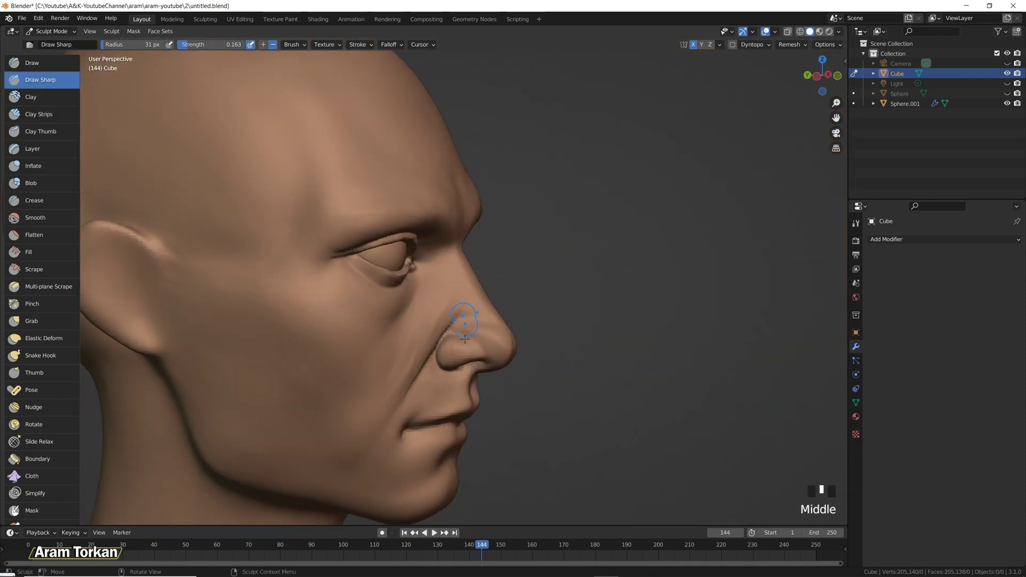
Adjust the back of the nose wings beside the cheeks with Grab at 50 px.
{"action": "left_click", "coordinate": [32, 321]}
{"action": "key", "text": "f"}
{"action": "left_click_drag", "start_coordinate": [432, 355], "coordinate": [431, 352]}
{"action": "left_click_drag", "start_coordinate": [431, 353], "coordinate": [433, 349]}
{"action": "middle_click_drag", "start_coordinate": [433, 348], "coordinate": [348, 353]}
{"action": "middle_click_drag", "start_coordinate": [599, 354], "coordinate": [481, 361]}
{"action": "left_click_drag", "start_coordinate": [488, 364], "coordinate": [483, 359]}
{"action": "mouse_move", "coordinate": [497, 353]}
{"action": "middle_mouse_down"}
{"action": "mouse_move", "coordinate": [510, 348]}
{"action": "mouse_move", "coordinate": [512, 365]}
{"action": "middle_mouse_up"}
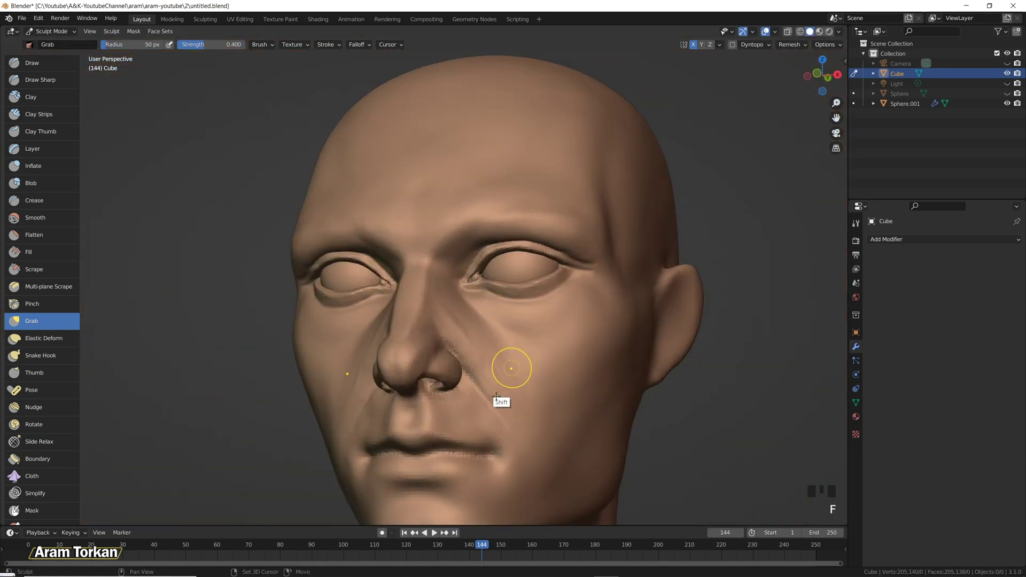
Smooth the nasolabial fold and the cheek beside the nose wing.
{"action": "left_click_drag", "start_coordinate": [489, 369], "coordinate": [474, 368], "text": "shift"}
{"action": "middle_click_drag", "start_coordinate": [438, 254], "coordinate": [423, 310]}
{"action": "left_click_drag", "start_coordinate": [370, 380], "coordinate": [368, 377], "text": "shift"}
{"action": "mouse_move", "coordinate": [307, 366]}
{"action": "middle_mouse_down"}
{"action": "mouse_move", "coordinate": [477, 327]}
{"action": "mouse_move", "coordinate": [405, 415]}
{"action": "mouse_move", "coordinate": [479, 305]}
{"action": "mouse_move", "coordinate": [437, 372]}
{"action": "mouse_move", "coordinate": [337, 339]}
{"action": "middle_mouse_up"}
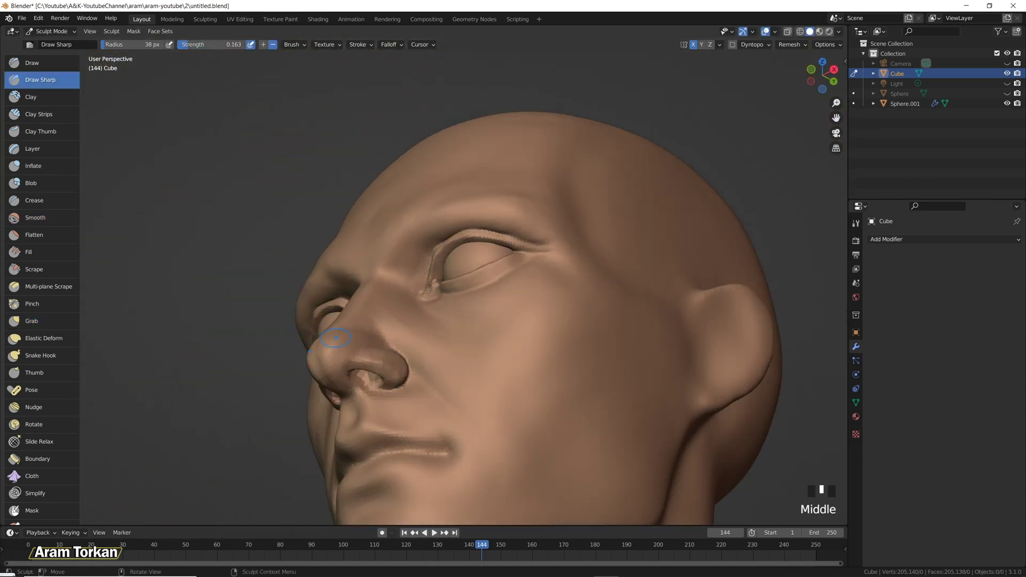
Flatten the underside of the nose around the nostrils with Scrape at 39 px and strength 0.287, smoothing the surface.
{"action": "left_click", "coordinate": [37, 270]}
{"action": "middle_click_drag", "start_coordinate": [428, 369], "coordinate": [491, 290]}
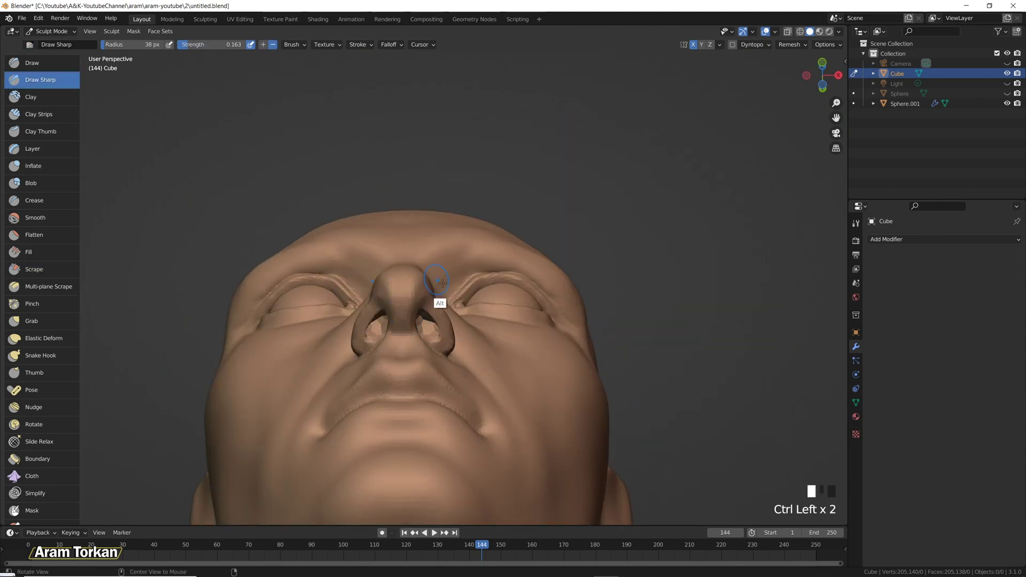
{"action": "middle_click_drag", "start_coordinate": [442, 283], "coordinate": [401, 321]}
{"action": "left_click_drag", "start_coordinate": [396, 319], "coordinate": [410, 323]}
{"action": "mouse_move", "coordinate": [407, 323]}
{"action": "middle_mouse_down"}
{"action": "mouse_move", "coordinate": [425, 284]}
{"action": "mouse_move", "coordinate": [406, 303]}
{"action": "middle_mouse_up"}
{"action": "left_click_drag", "start_coordinate": [406, 303], "coordinate": [413, 309], "text": "shift"}
{"action": "middle_click_drag", "start_coordinate": [413, 309], "coordinate": [436, 379]}
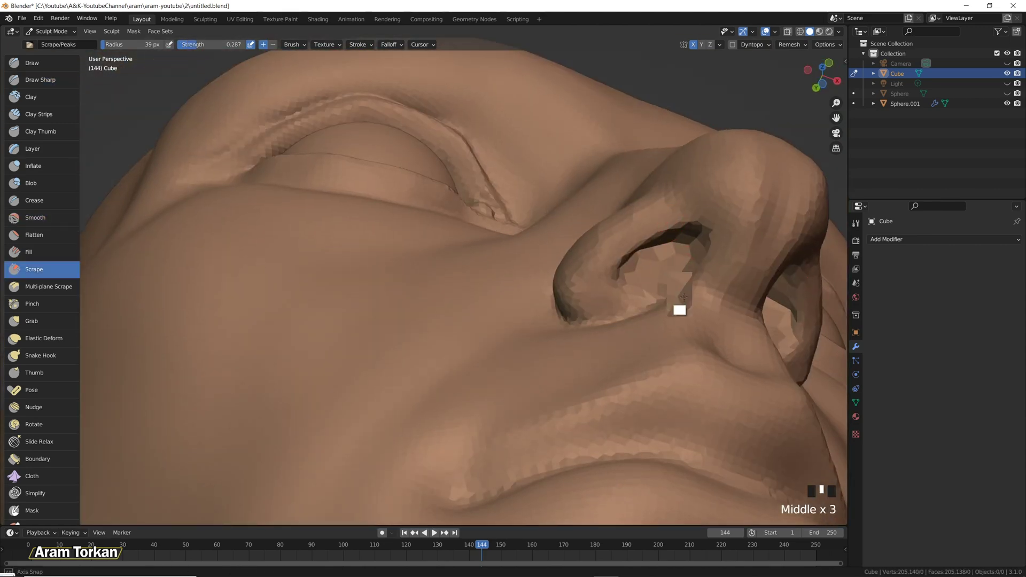
Flatten the nose wings above the nostrils from both sides with Scrape at 39 px and strength 0.462.
{"action": "middle_click_drag", "start_coordinate": [679, 294], "coordinate": [700, 337]}
{"action": "middle_click_drag", "start_coordinate": [700, 337], "coordinate": [721, 374], "text": "ctrl"}
{"action": "left_click_drag", "start_coordinate": [197, 44], "coordinate": [209, 44]}
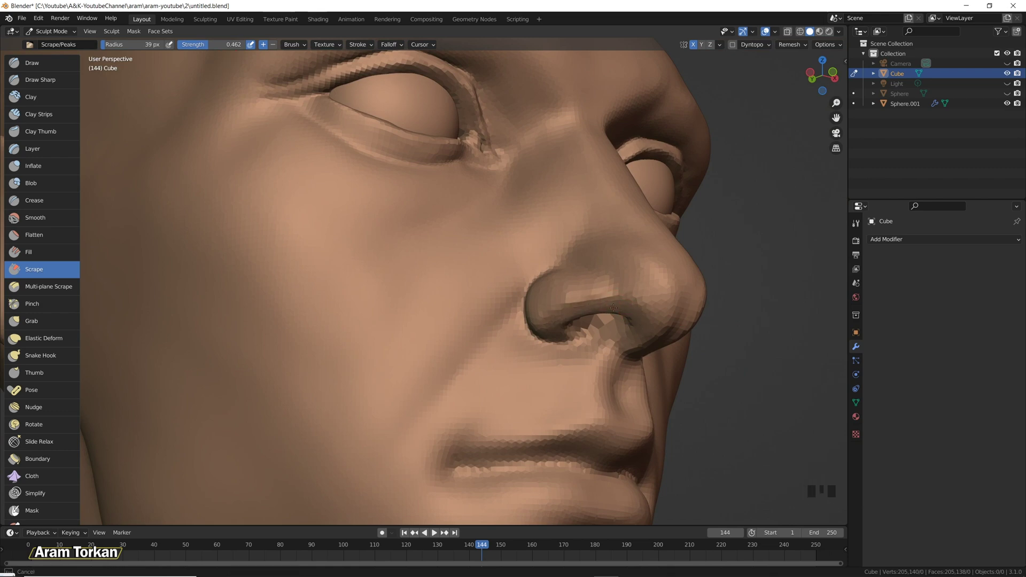
{"action": "left_click_drag", "start_coordinate": [563, 305], "coordinate": [575, 304]}
{"action": "middle_click_drag", "start_coordinate": [687, 379], "coordinate": [583, 319]}
{"action": "left_click_drag", "start_coordinate": [571, 283], "coordinate": [562, 288]}
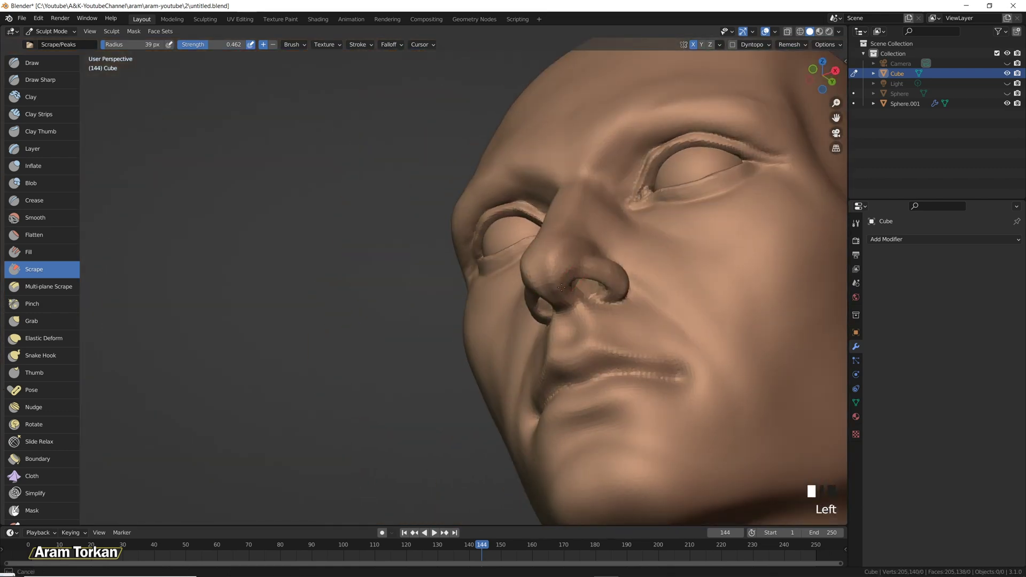
{"action": "mouse_move", "coordinate": [599, 274]}
{"action": "middle_mouse_down"}
{"action": "mouse_move", "coordinate": [697, 345]}
{"action": "mouse_move", "coordinate": [730, 345]}
{"action": "middle_mouse_up"}
{"action": "left_click_drag", "start_coordinate": [570, 306], "coordinate": [570, 312]}
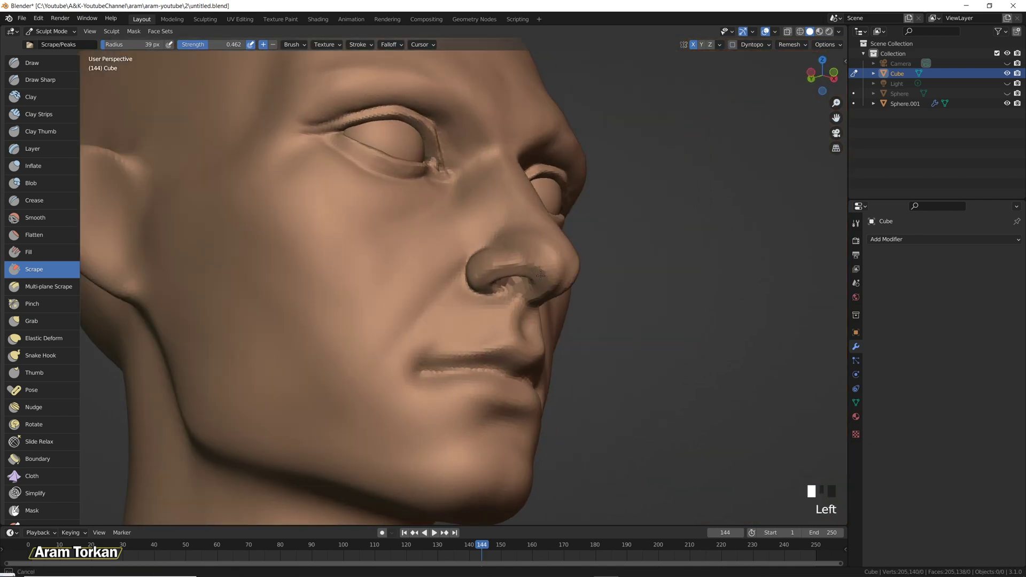
{"action": "middle_click_drag", "start_coordinate": [673, 316], "coordinate": [685, 352], "text": "ctrl"}
{"action": "middle_click_drag", "start_coordinate": [684, 353], "coordinate": [583, 350]}
Try to reshape the nose wings from the front view with Grab at 77 px.
{"action": "key", "text": "grave"}
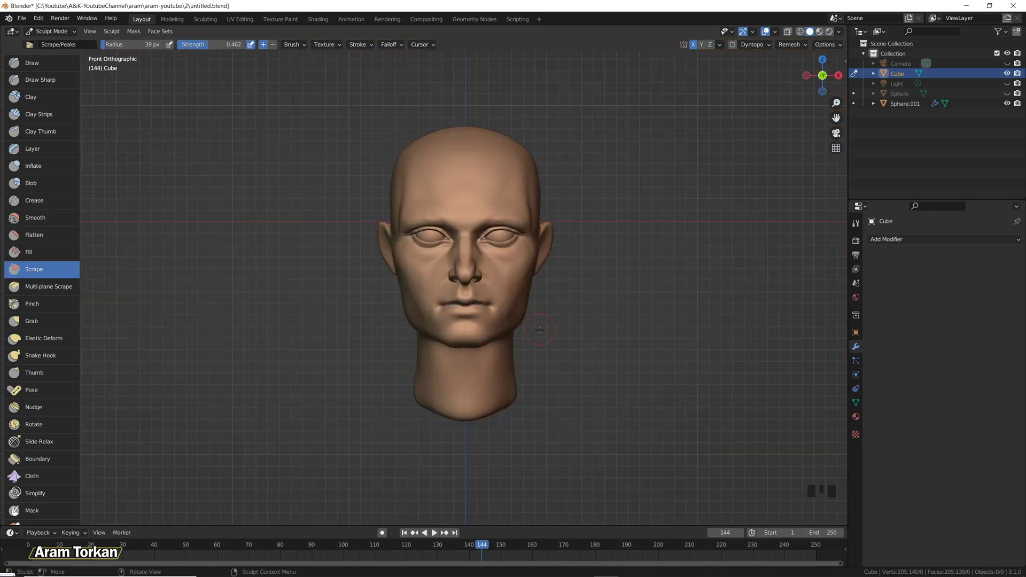
{"action": "key", "text": "g"}
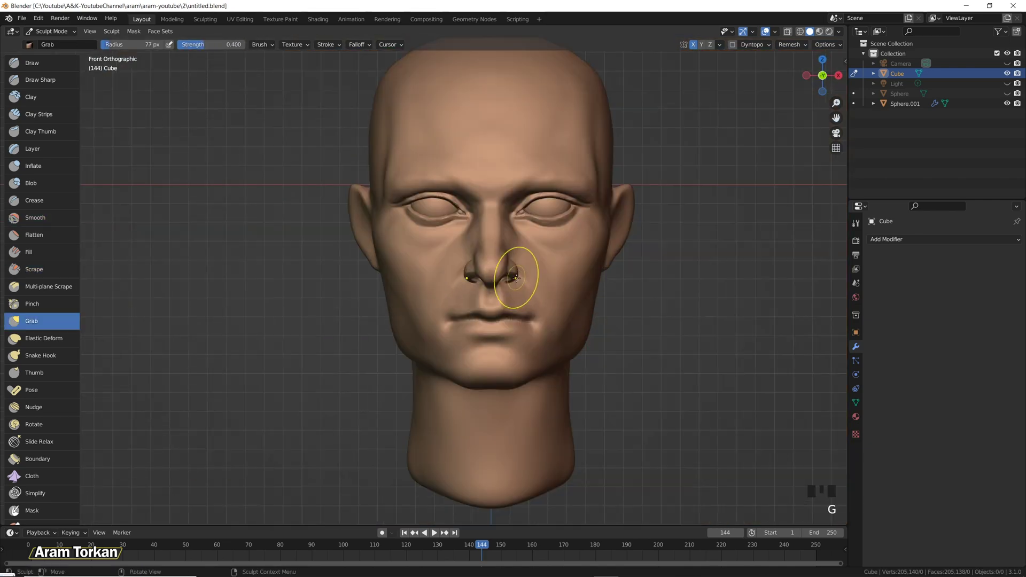
{"action": "mouse_move", "coordinate": [518, 277]}
{"action": "left_mouse_down"}
{"action": "mouse_move", "coordinate": [513, 263]}
{"action": "mouse_move", "coordinate": [526, 269]}
{"action": "mouse_move", "coordinate": [524, 260]}
{"action": "left_mouse_up"}
{"action": "key", "text": "ctrl+z"}
{"action": "key", "text": "f"}
{"action": "left_click", "coordinate": [592, 275]}
Carve the side of the nose bridge near the inner eye corner with Draw Sharp at 45 px and strength 0.163.
{"action": "middle_click_drag", "start_coordinate": [538, 267], "coordinate": [546, 294], "text": "ctrl"}
{"action": "middle_click_drag", "start_coordinate": [470, 311], "coordinate": [642, 311]}
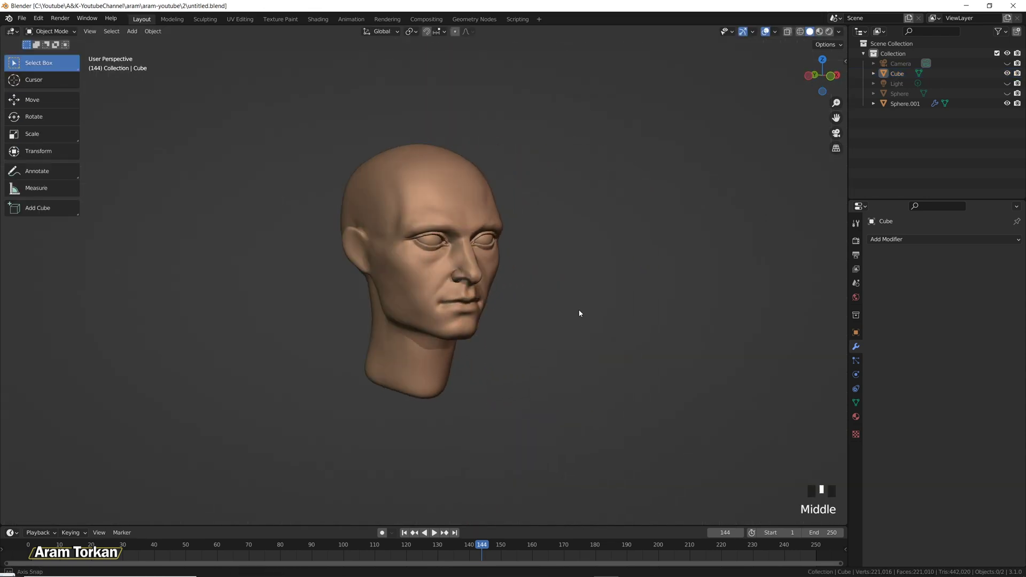
{"action": "middle_click_drag", "start_coordinate": [590, 311], "coordinate": [492, 308]}
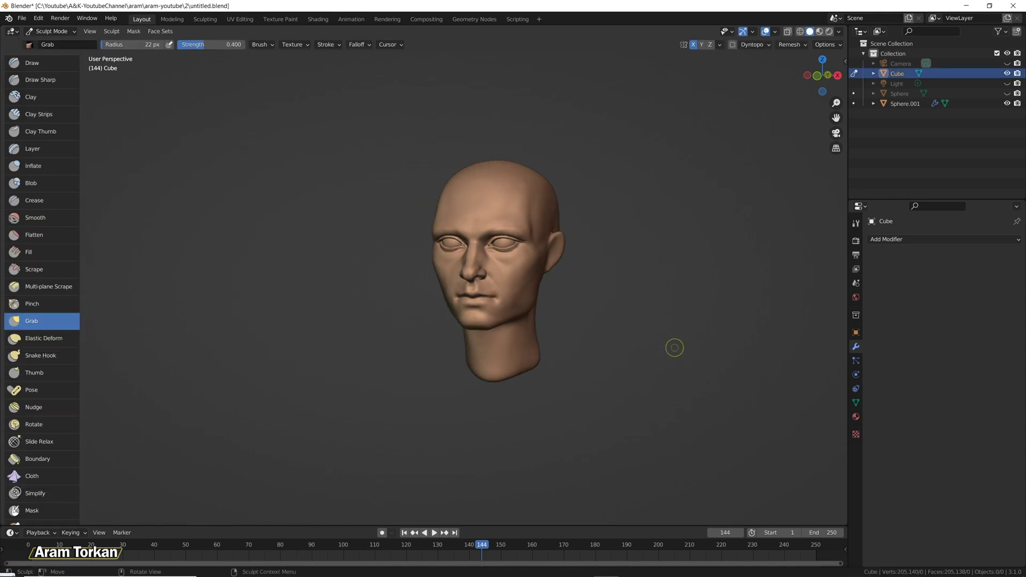
{"action": "middle_click_drag", "start_coordinate": [674, 348], "coordinate": [687, 344]}
{"action": "mouse_move", "coordinate": [669, 331]}
{"action": "middle_mouse_down", "text": "ctrl"}
{"action": "mouse_move", "coordinate": [660, 259]}
{"action": "mouse_move", "coordinate": [590, 267]}
{"action": "middle_mouse_up", "text": "ctrl"}
{"action": "left_click", "coordinate": [40, 80]}
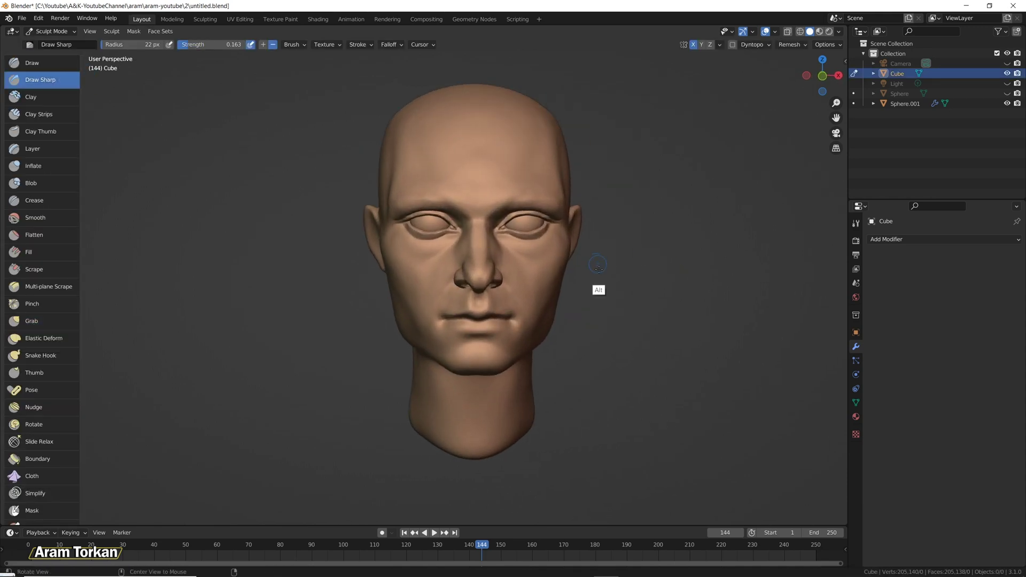
{"action": "left_click_drag", "start_coordinate": [590, 260], "coordinate": [660, 275], "text": "alt+shift"}
{"action": "left_click_drag", "start_coordinate": [662, 313], "coordinate": [666, 281], "text": "ctrl+alt"}
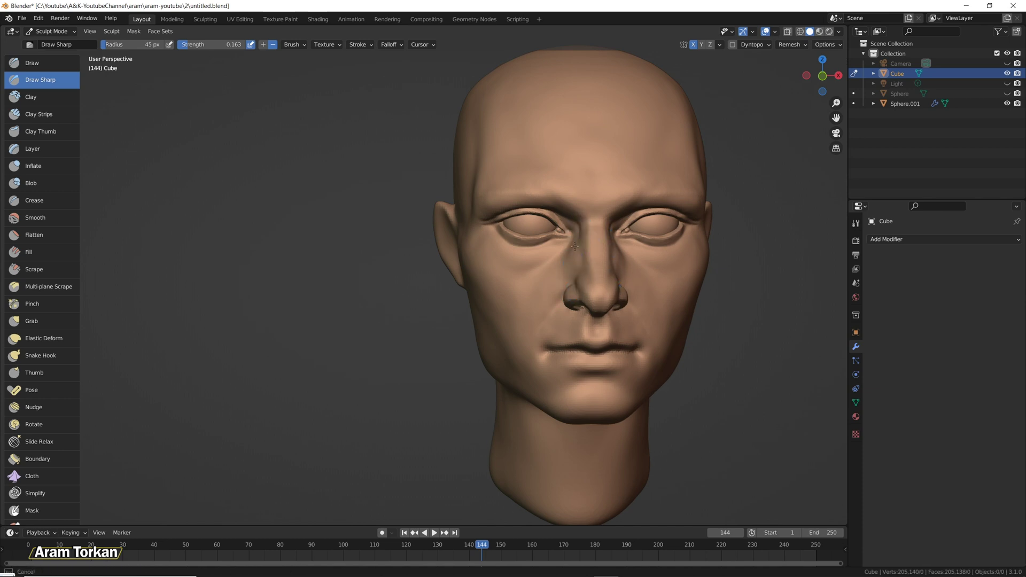
Carve the side of the nose up toward the inner eye corner with inverted Clay Strips at 19 px and strength 0.158.
{"action": "key", "text": "f"}
{"action": "left_click", "coordinate": [571, 269]}
{"action": "key", "text": "c"}
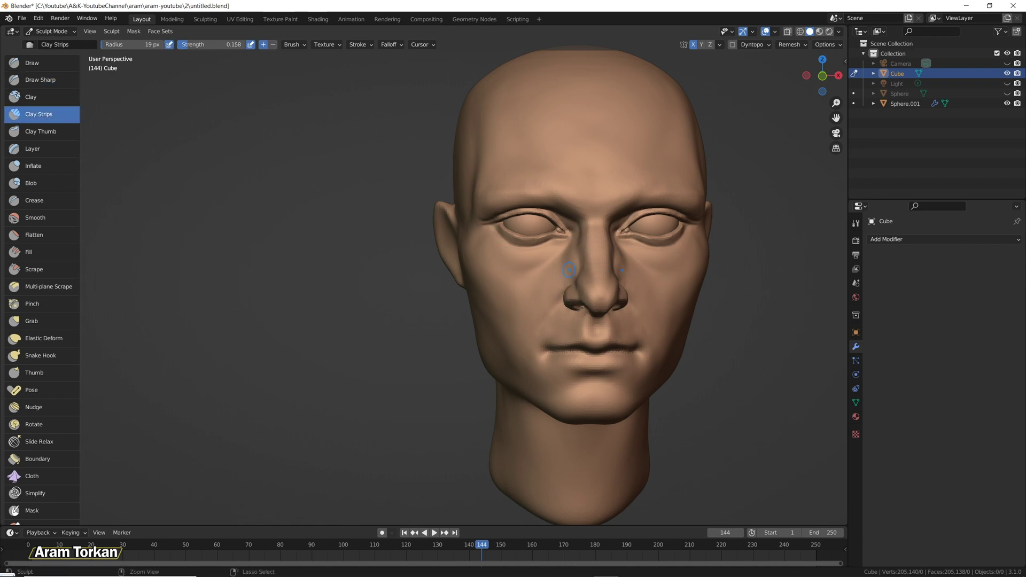
{"action": "mouse_move", "coordinate": [565, 273]}
{"action": "left_mouse_down", "text": "ctrl"}
{"action": "mouse_move", "coordinate": [544, 281]}
{"action": "mouse_move", "coordinate": [572, 265]}
{"action": "mouse_move", "coordinate": [572, 222]}
{"action": "left_mouse_up", "text": "ctrl"}
Sharpen the transition between nose bridge and cheek with Draw Sharp at 30 px, smoothing the side of the nose.
{"action": "left_click", "coordinate": [40, 79]}
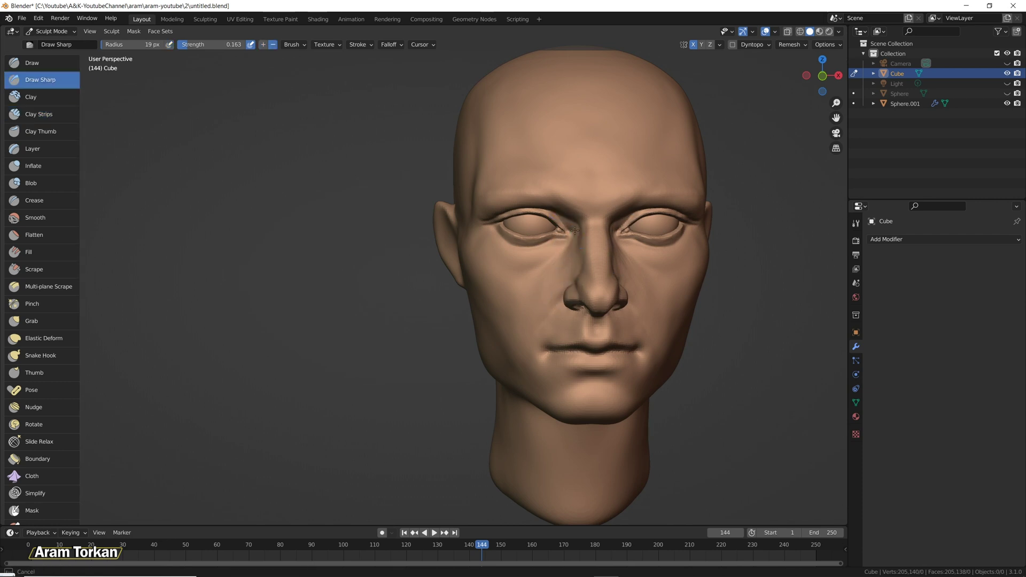
{"action": "key", "text": "bracketright"}
{"action": "key", "text": "bracketright"}
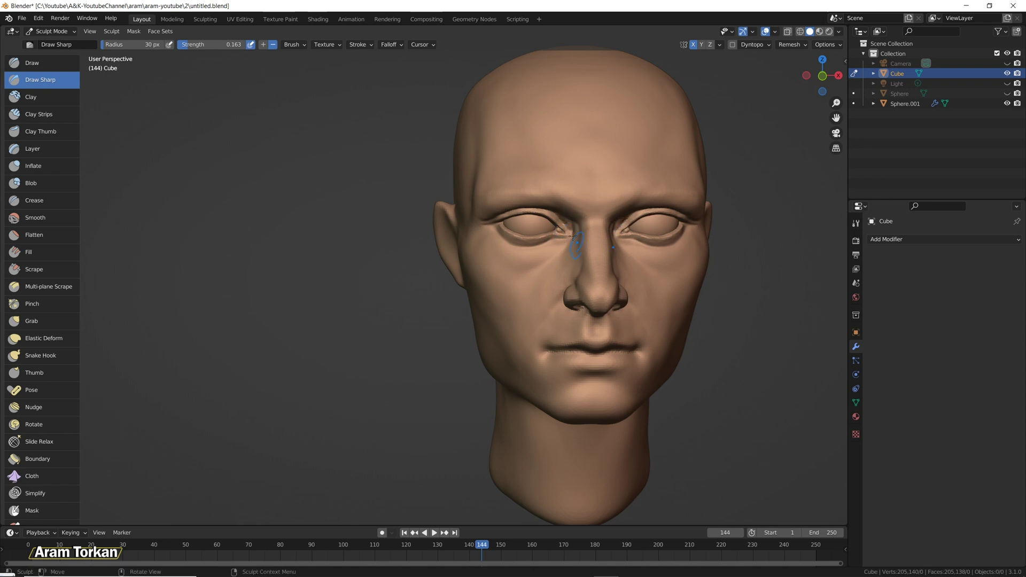
{"action": "key", "text": "shift"}
{"action": "left_click_drag", "start_coordinate": [592, 294], "coordinate": [582, 270], "text": "shift"}
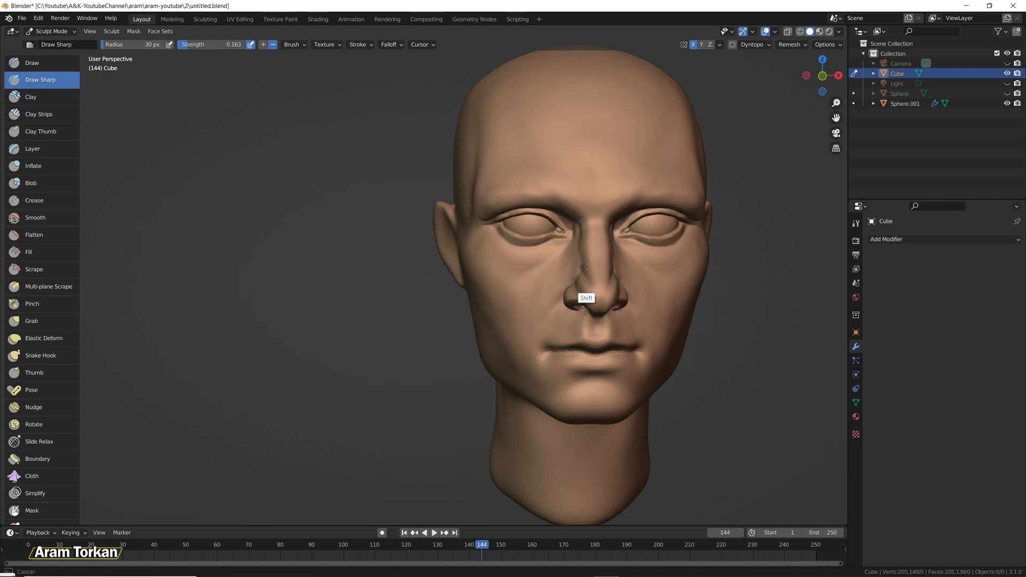
{"action": "mouse_move", "coordinate": [575, 282]}
{"action": "middle_mouse_down"}
{"action": "mouse_move", "coordinate": [570, 242]}
{"action": "mouse_move", "coordinate": [651, 335]}
{"action": "mouse_move", "coordinate": [581, 278]}
{"action": "middle_mouse_up"}
{"action": "middle_click_drag", "start_coordinate": [671, 318], "coordinate": [621, 224]}
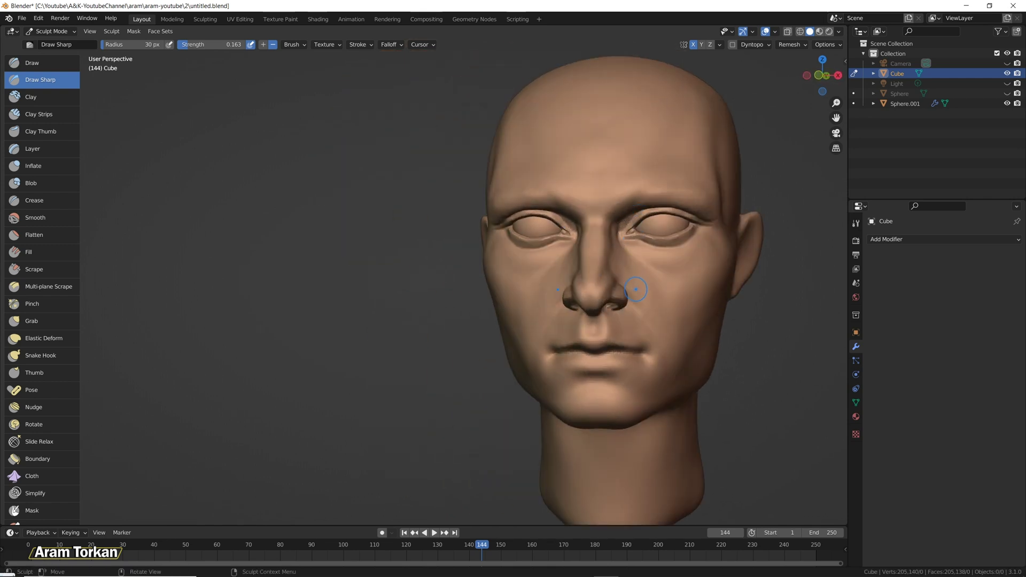
Carve the cheek below the lower eyelid with inverted Clay Strips and smooth the area.
{"action": "middle_click_drag", "start_coordinate": [646, 290], "coordinate": [629, 249]}
{"action": "key", "text": "c"}
{"action": "left_click_drag", "start_coordinate": [675, 263], "coordinate": [675, 261], "text": "ctrl"}
{"action": "left_click_drag", "start_coordinate": [658, 256], "coordinate": [690, 261], "text": "ctrl"}
{"action": "mouse_move", "coordinate": [688, 259]}
{"action": "left_mouse_down", "text": "shift"}
{"action": "mouse_move", "coordinate": [647, 260]}
{"action": "mouse_move", "coordinate": [705, 219]}
{"action": "left_mouse_up", "text": "shift"}
Carve the crease from the inner eye corner along the underside of the brow with Draw Sharp at 30 px.
{"action": "key", "text": "x"}
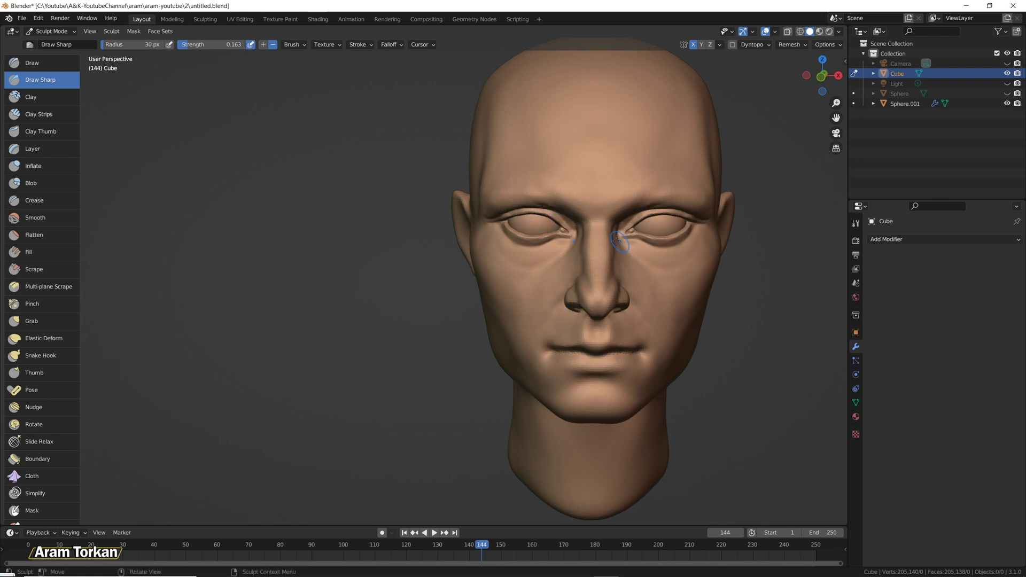
{"action": "middle_click_drag", "start_coordinate": [540, 228], "coordinate": [556, 212]}
{"action": "left_click_drag", "start_coordinate": [563, 213], "coordinate": [529, 201]}
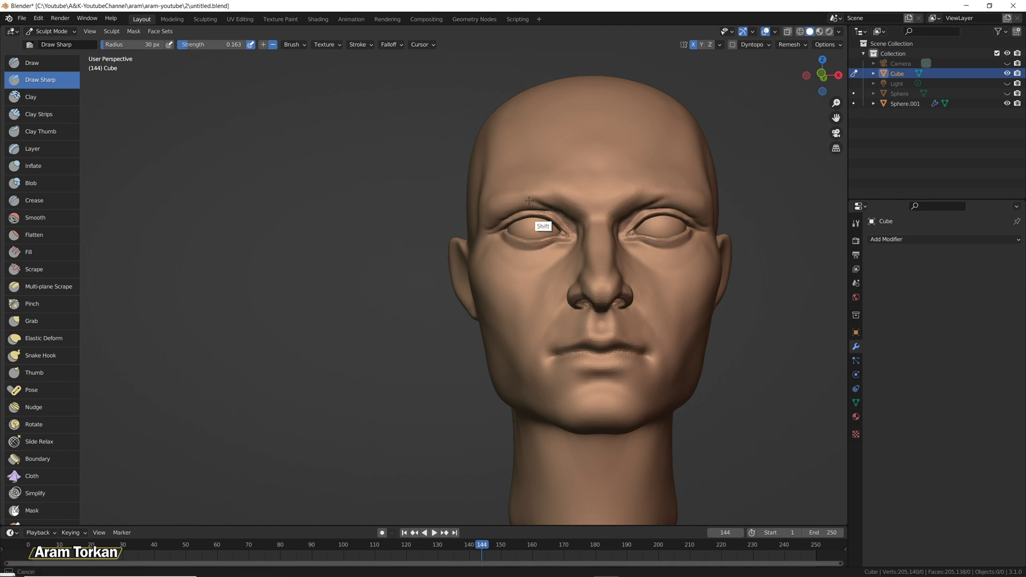
{"action": "middle_click_drag", "start_coordinate": [528, 205], "coordinate": [539, 203]}
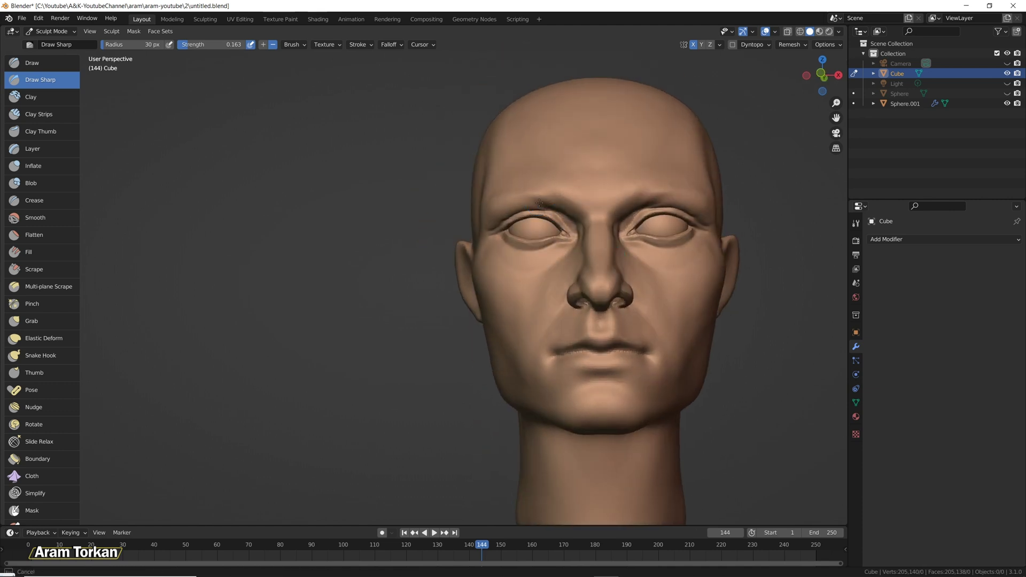
{"action": "left_click_drag", "start_coordinate": [574, 221], "coordinate": [533, 200]}
{"action": "mouse_move", "coordinate": [558, 219]}
{"action": "left_mouse_down", "text": "alt"}
{"action": "mouse_move", "coordinate": [625, 246]}
{"action": "mouse_move", "coordinate": [557, 248]}
{"action": "mouse_move", "coordinate": [543, 200]}
{"action": "left_mouse_up", "text": "alt"}
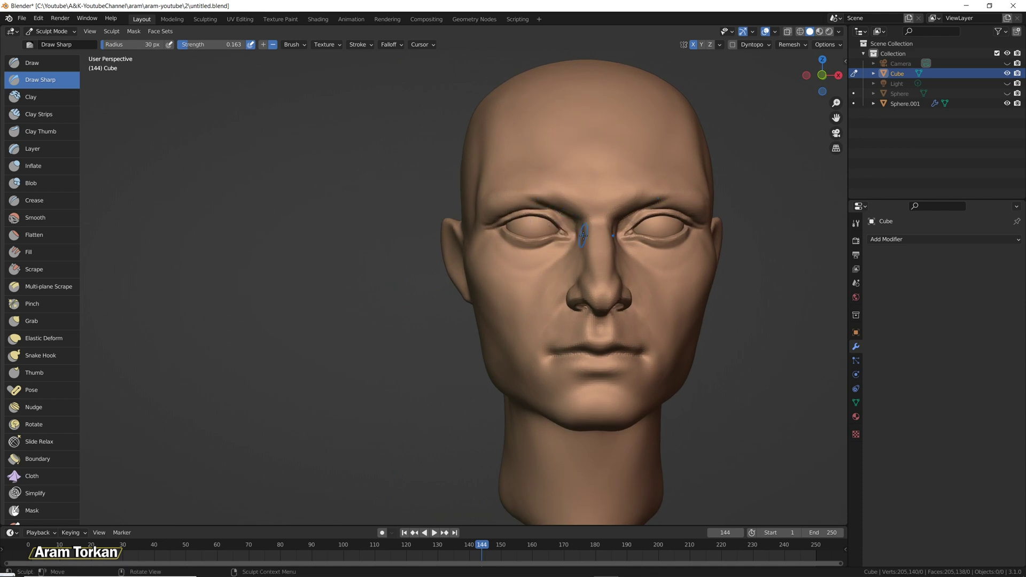
Smooth the inner eye corner and the fold between the upper eyelid and the brow.
{"action": "left_click_drag", "start_coordinate": [589, 259], "coordinate": [628, 259], "text": "alt"}
{"action": "left_click_drag", "start_coordinate": [568, 238], "coordinate": [566, 242], "text": "shift"}
{"action": "mouse_move", "coordinate": [748, 257]}
{"action": "left_mouse_down", "text": "alt"}
{"action": "mouse_move", "coordinate": [708, 258]}
{"action": "mouse_move", "coordinate": [729, 181]}
{"action": "mouse_move", "coordinate": [702, 201]}
{"action": "left_mouse_up", "text": "alt"}
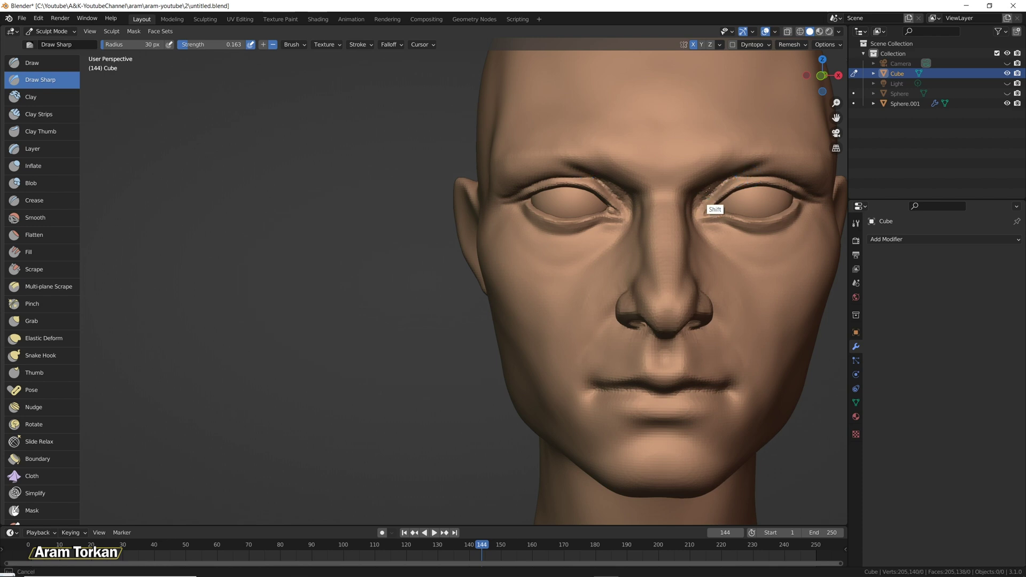
{"action": "middle_click_drag", "start_coordinate": [715, 206], "coordinate": [593, 167]}
{"action": "left_click_drag", "start_coordinate": [548, 184], "coordinate": [527, 180], "text": "shift"}
{"action": "mouse_move", "coordinate": [642, 262]}
{"action": "middle_mouse_down"}
{"action": "mouse_move", "coordinate": [591, 268]}
{"action": "mouse_move", "coordinate": [620, 278]}
{"action": "middle_mouse_up"}
Build up the outer brow above the eye with Clay Strips at 30 px and strength 0.094.
{"action": "key", "text": "c"}
{"action": "mouse_move", "coordinate": [522, 172]}
{"action": "left_mouse_down"}
{"action": "mouse_move", "coordinate": [521, 187]}
{"action": "mouse_move", "coordinate": [492, 180]}
{"action": "mouse_move", "coordinate": [553, 164]}
{"action": "mouse_move", "coordinate": [643, 181]}
{"action": "mouse_move", "coordinate": [540, 165]}
{"action": "left_mouse_up"}
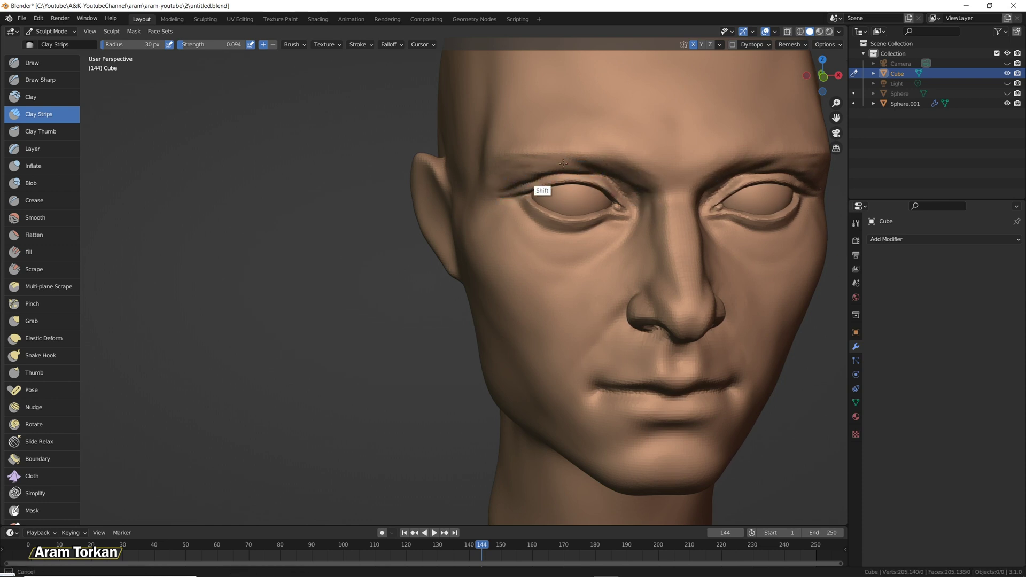
{"action": "middle_click_drag", "start_coordinate": [495, 160], "coordinate": [473, 163]}
{"action": "scroll", "coordinate": [633, 339], "scroll_direction": "down", "scroll_amount": 3}
{"action": "middle_click_drag", "start_coordinate": [661, 295], "coordinate": [602, 303]}
{"action": "scroll", "coordinate": [602, 303], "scroll_direction": "up", "scroll_amount": 2}
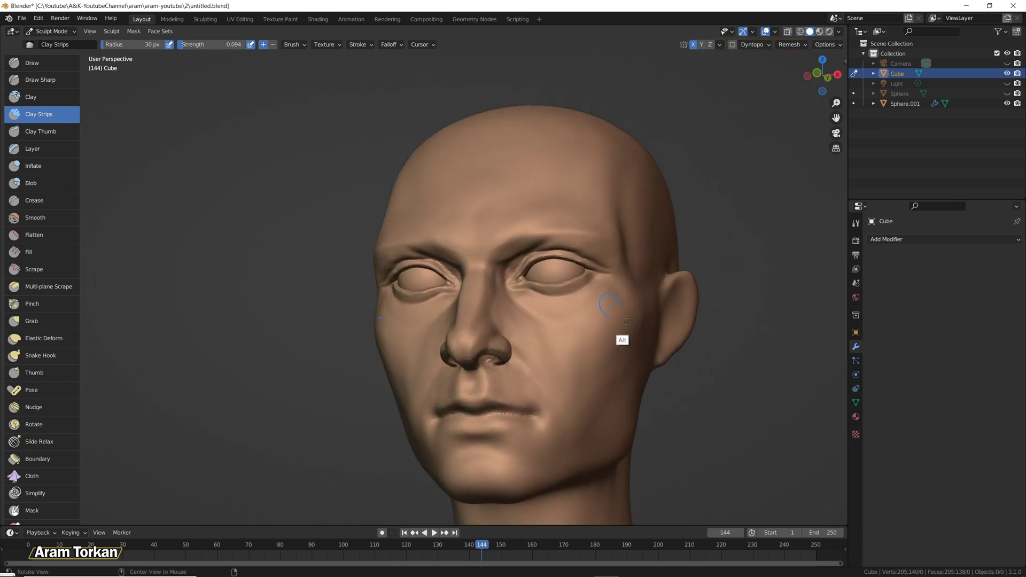
{"action": "middle_click_drag", "start_coordinate": [556, 278], "coordinate": [608, 254]}
{"action": "middle_click_drag", "start_coordinate": [664, 313], "coordinate": [616, 252]}
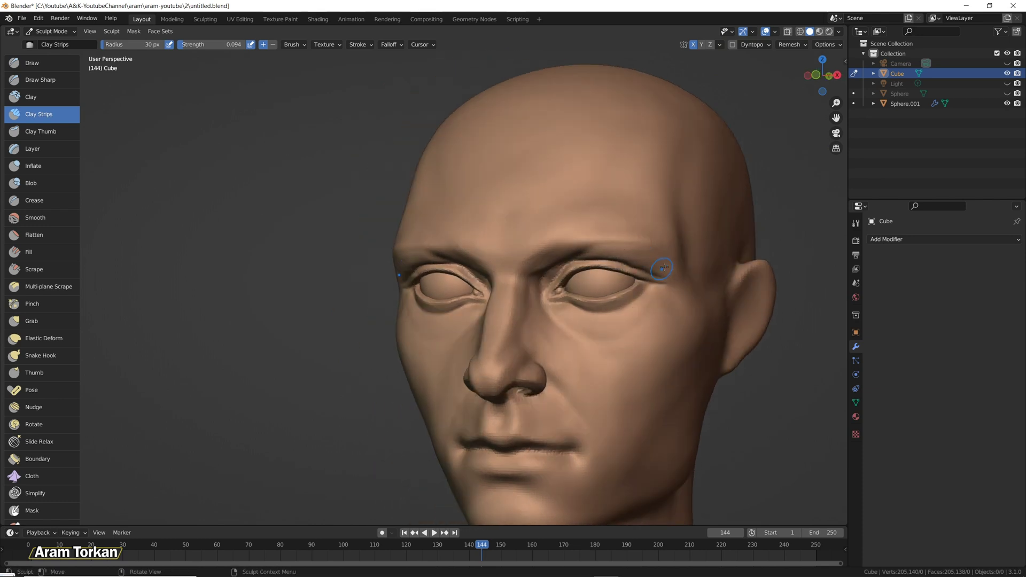
Carve the outer upper-eyelid crease below the brow with Draw Sharp at 30 px and strength 0.163, smoothing its edge.
{"action": "left_click", "coordinate": [55, 78]}
{"action": "left_click_drag", "start_coordinate": [659, 275], "coordinate": [606, 260]}
{"action": "middle_click_drag", "start_coordinate": [607, 261], "coordinate": [671, 296]}
{"action": "left_click_drag", "start_coordinate": [644, 261], "coordinate": [645, 259], "text": "shift"}
{"action": "mouse_move", "coordinate": [588, 254]}
{"action": "middle_mouse_down"}
{"action": "mouse_move", "coordinate": [651, 275]}
{"action": "mouse_move", "coordinate": [637, 254]}
{"action": "middle_mouse_up"}
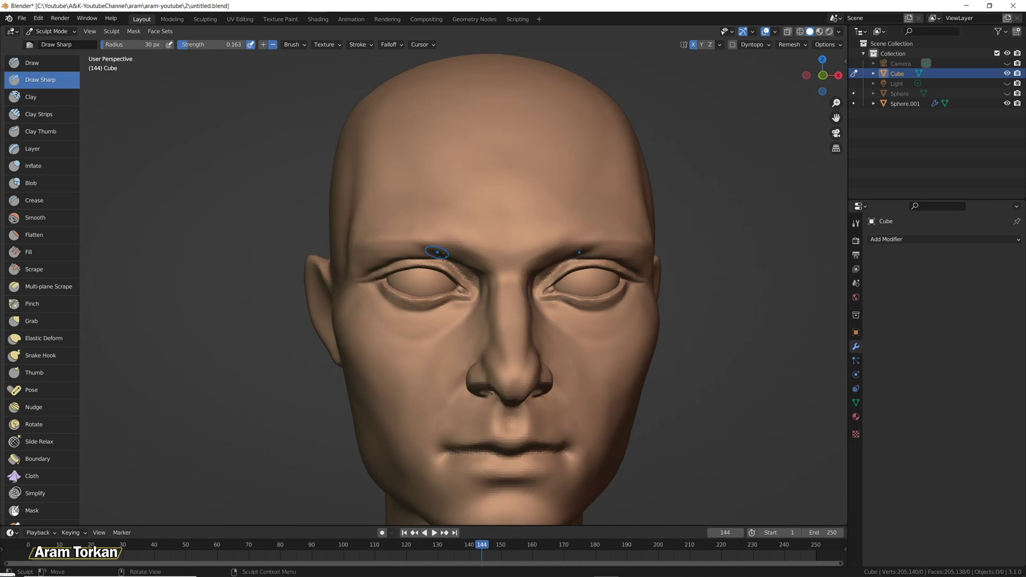
Shape the crease from the nose root toward the inner brow with Draw Sharp and smooth the transition.
{"action": "middle_click_drag", "start_coordinate": [482, 293], "coordinate": [630, 448], "text": "ctrl"}
{"action": "middle_click_drag", "start_coordinate": [637, 298], "coordinate": [533, 250]}
{"action": "middle_click_drag", "start_coordinate": [639, 279], "coordinate": [667, 281]}
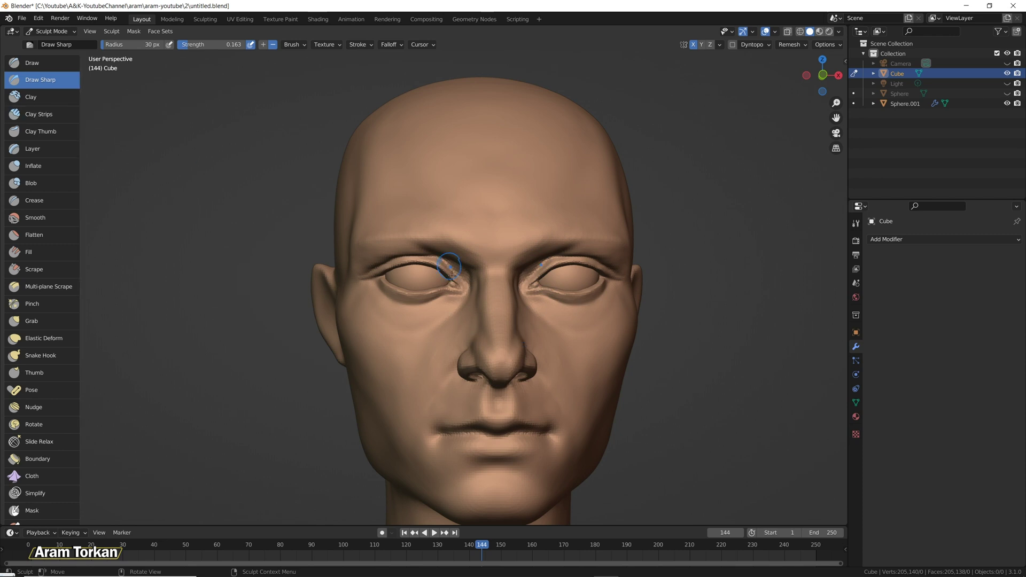
{"action": "key", "text": "f"}
{"action": "left_click", "coordinate": [506, 256]}
{"action": "mouse_move", "coordinate": [486, 270]}
{"action": "left_mouse_down"}
{"action": "mouse_move", "coordinate": [474, 265]}
{"action": "mouse_move", "coordinate": [476, 240]}
{"action": "mouse_move", "coordinate": [470, 254]}
{"action": "mouse_move", "coordinate": [490, 242]}
{"action": "mouse_move", "coordinate": [476, 237]}
{"action": "left_mouse_up"}
{"action": "mouse_move", "coordinate": [607, 310]}
{"action": "left_mouse_down", "text": "alt"}
{"action": "mouse_move", "coordinate": [647, 313]}
{"action": "mouse_move", "coordinate": [644, 280]}
{"action": "left_mouse_up", "text": "alt"}
{"action": "key", "text": "f"}
{"action": "left_click", "coordinate": [473, 268]}
{"action": "left_click_drag", "start_coordinate": [476, 270], "coordinate": [470, 262], "text": "shift"}
{"action": "left_click_drag", "start_coordinate": [550, 274], "coordinate": [514, 262], "text": "alt"}
{"action": "middle_click_drag", "start_coordinate": [513, 262], "coordinate": [668, 348]}
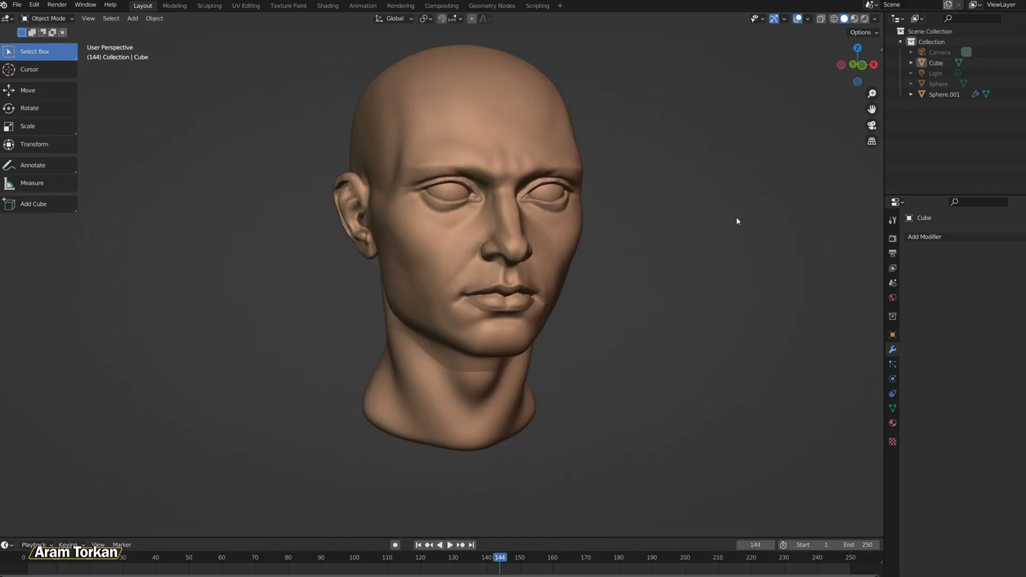
{"action": "middle_click_drag", "start_coordinate": [738, 221], "coordinate": [813, 226]}
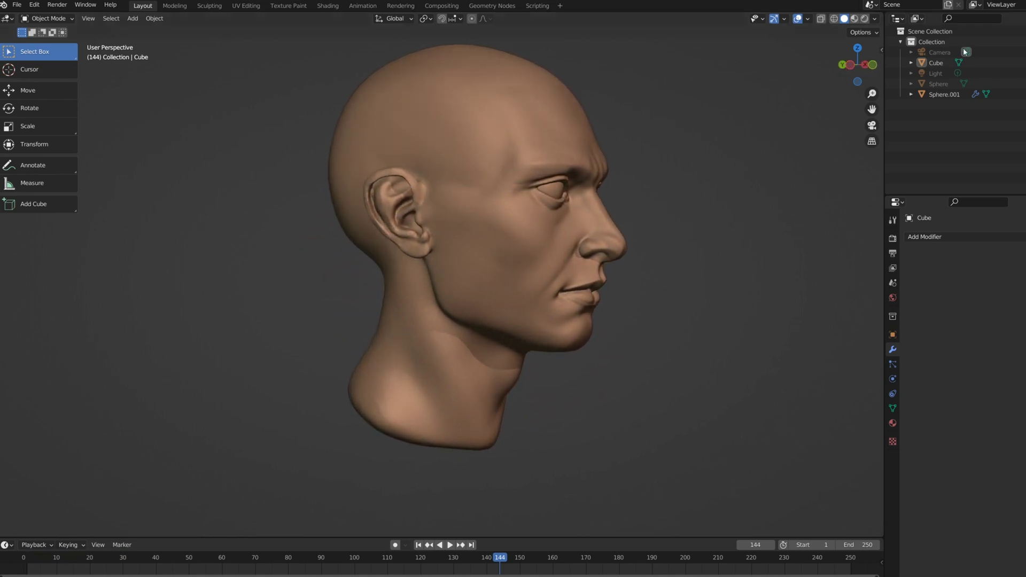